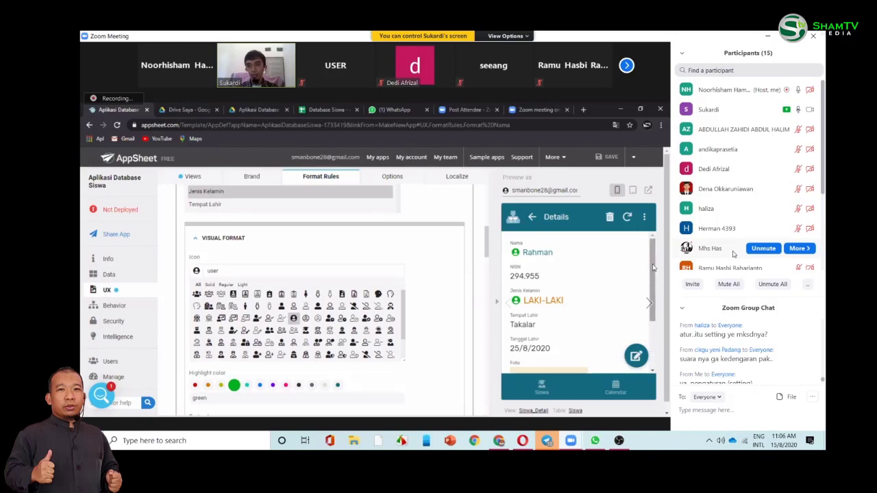
- Review Rahman's details in the preview, then return to the Siswa student list
{"action": "scroll", "coordinate": [653, 281], "scroll_direction": "down", "scroll_amount": 1}
{"action": "scroll", "coordinate": [653, 261], "scroll_direction": "up", "scroll_amount": 1}
{"action": "scroll", "coordinate": [653, 255], "scroll_direction": "down", "scroll_amount": 2}
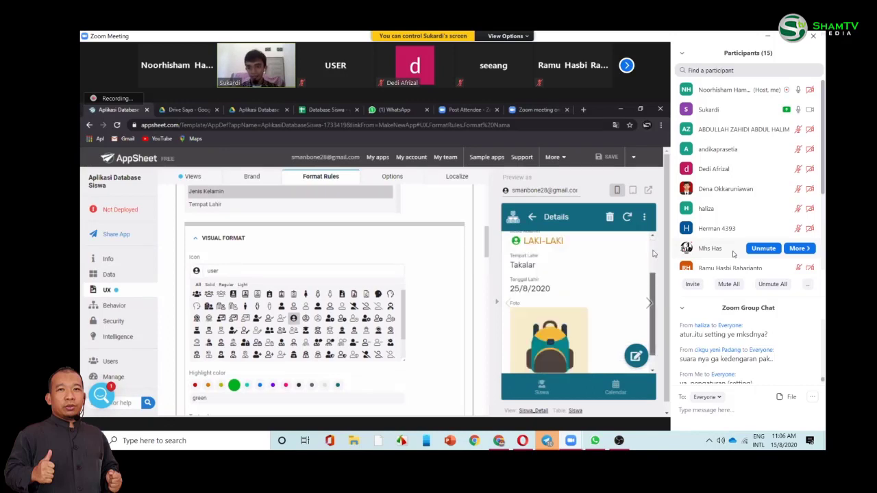
{"action": "scroll", "coordinate": [652, 252], "scroll_direction": "up", "scroll_amount": 2}
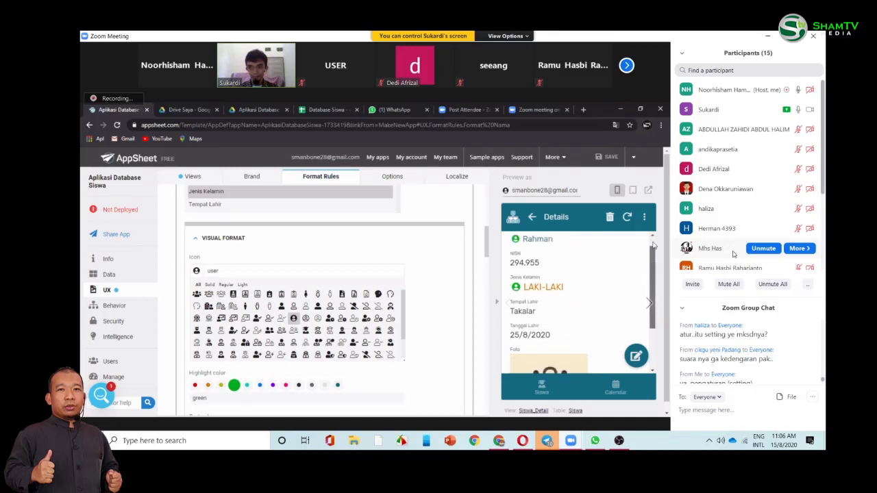
{"action": "scroll", "coordinate": [653, 248], "scroll_direction": "up", "scroll_amount": 1}
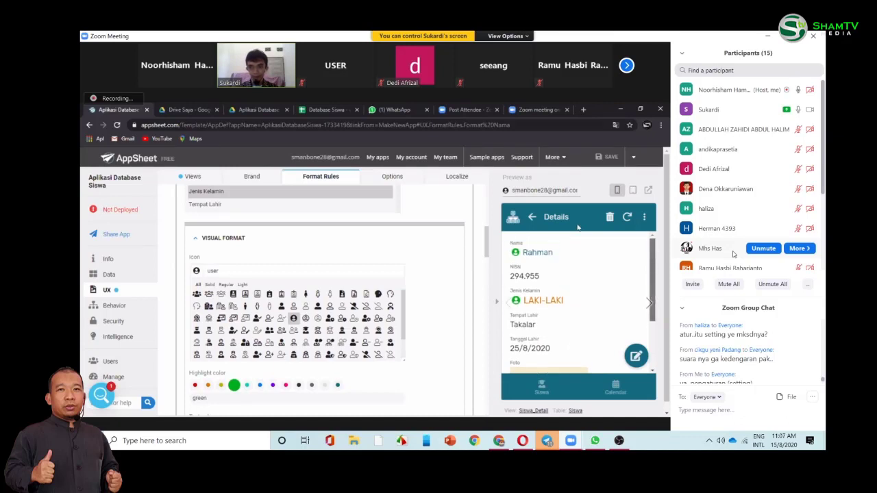
{"action": "scroll", "coordinate": [577, 230], "scroll_direction": "down", "scroll_amount": 1}
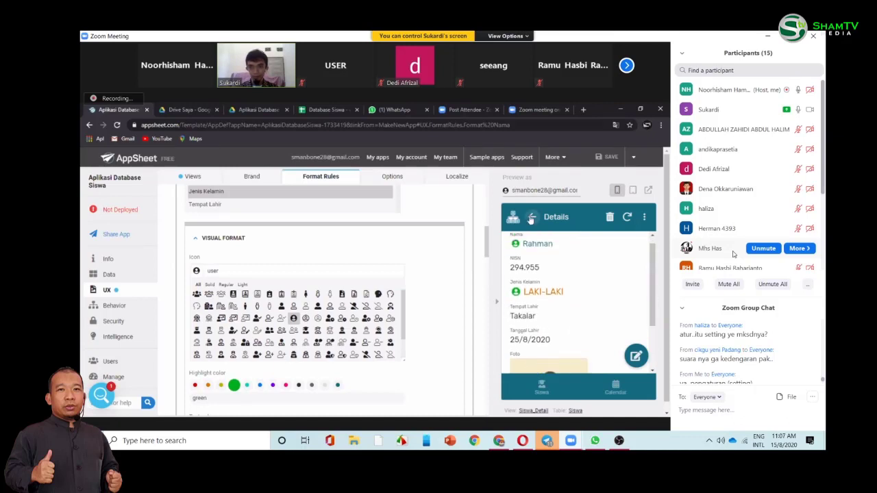
{"action": "left_click", "coordinate": [532, 219]}
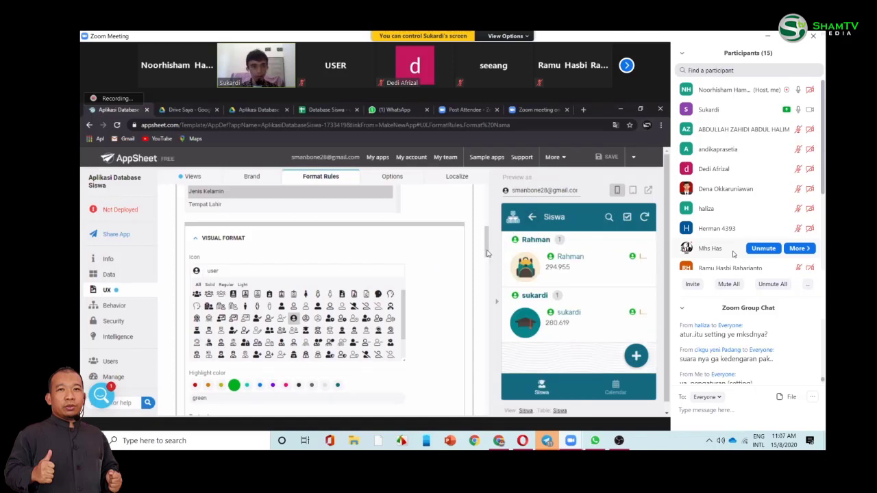
- Collapse the Format JK rule in the Format Rules list
{"action": "scroll", "coordinate": [256, 235], "scroll_direction": "down", "scroll_amount": 2}
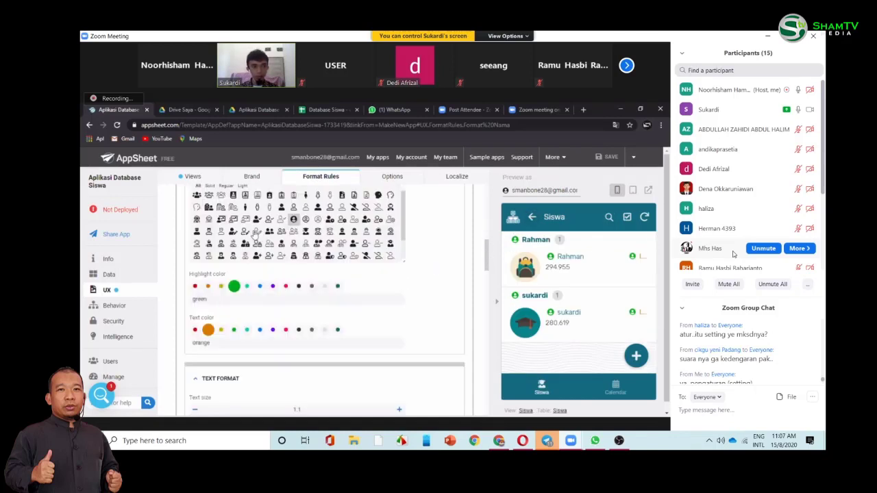
{"action": "scroll", "coordinate": [256, 235], "scroll_direction": "up", "scroll_amount": 5}
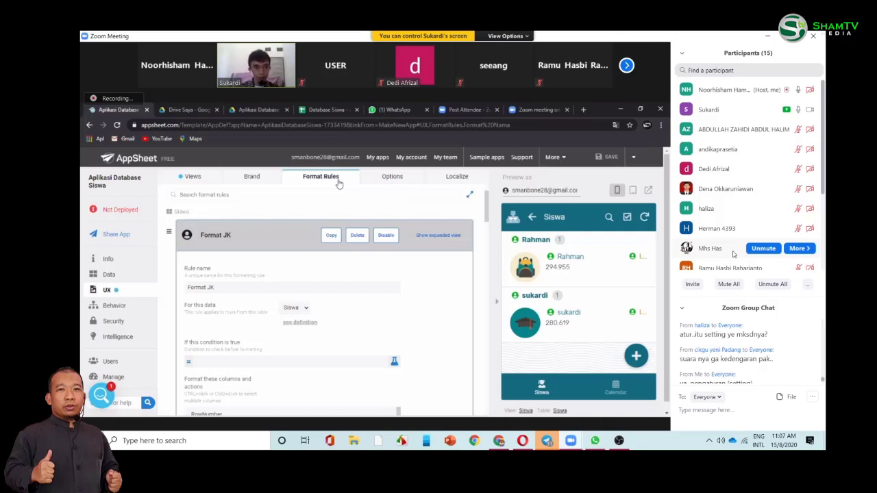
{"action": "left_click", "coordinate": [277, 234]}
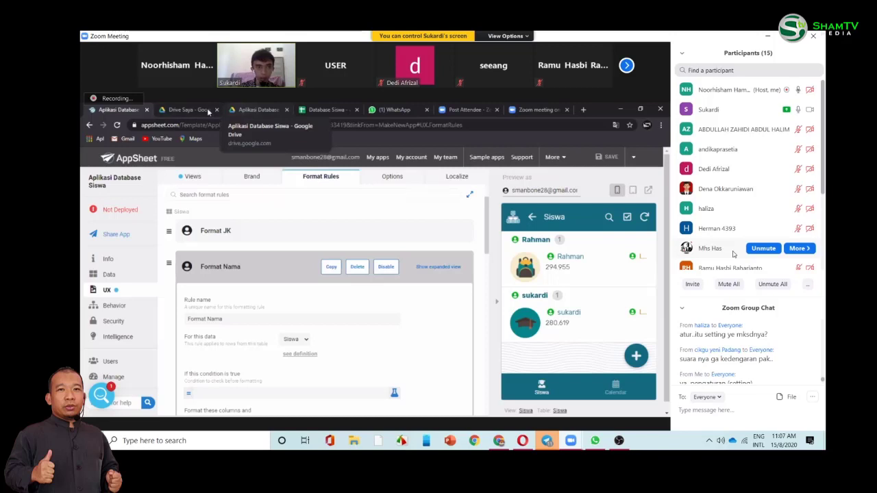
- Open the Database Siswa spreadsheet from the Aplikasi Database Siswa Drive folder
{"action": "left_click", "coordinate": [236, 109]}
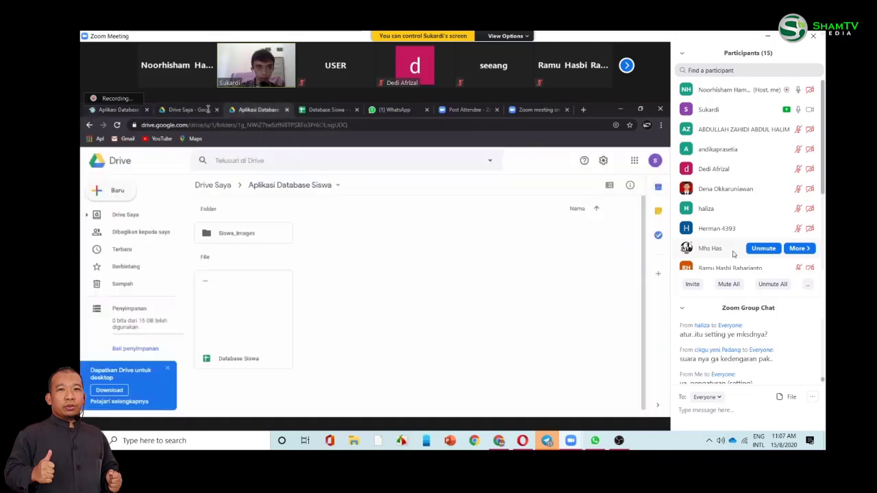
{"action": "left_click", "coordinate": [232, 309]}
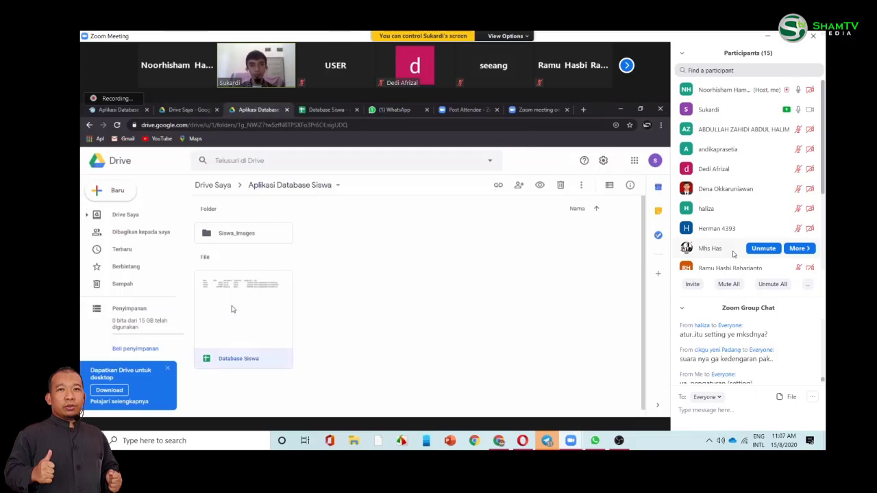
{"action": "double_click", "coordinate": [232, 308]}
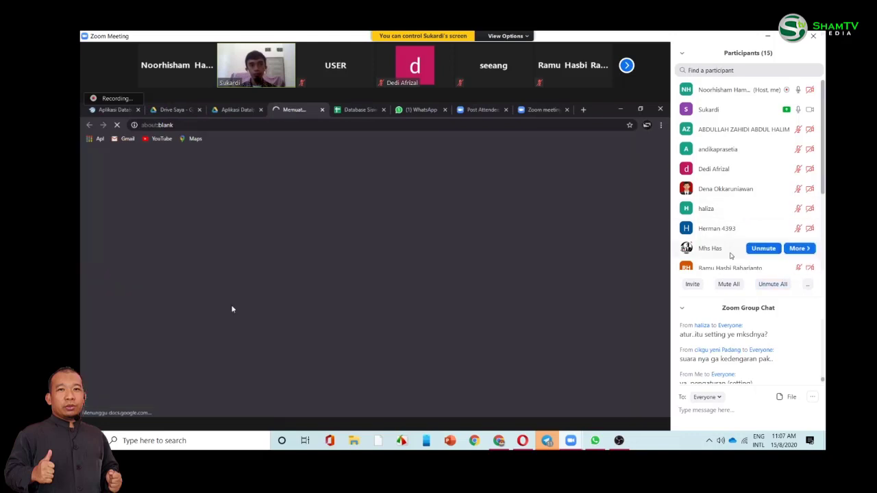
{"action": "scroll", "coordinate": [740, 185], "scroll_direction": "down", "scroll_amount": 3}
- Enter the headings 'Nomor Hp' in G1 and 'Whatsapp' in H1 of the Siswa sheet
{"action": "scroll", "coordinate": [738, 320], "scroll_direction": "down", "scroll_amount": 1}
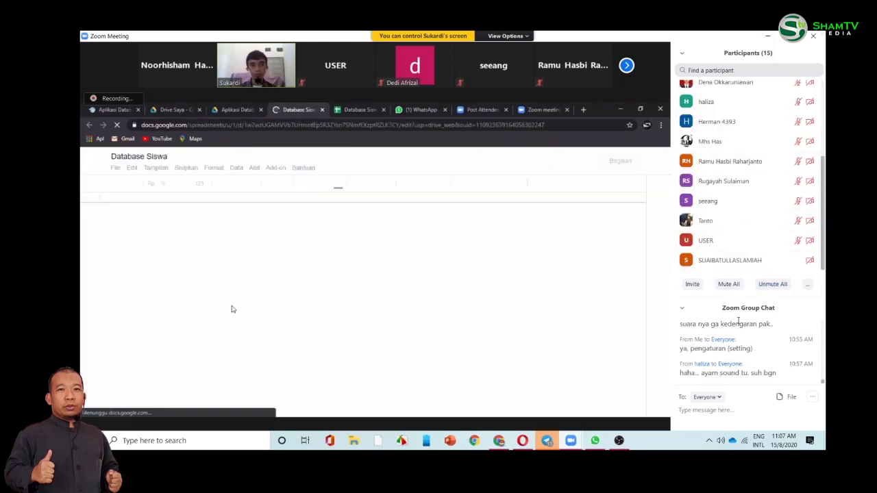
{"action": "scroll", "coordinate": [740, 205], "scroll_direction": "up", "scroll_amount": 3}
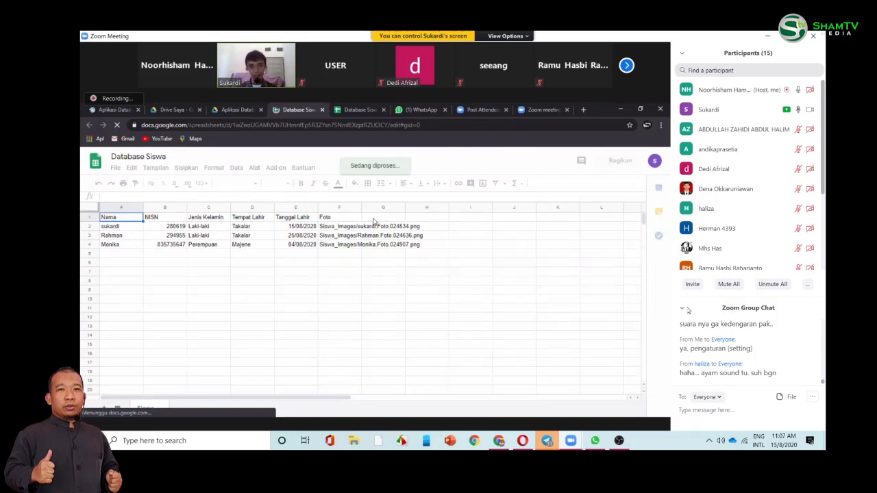
{"action": "left_click", "coordinate": [374, 218]}
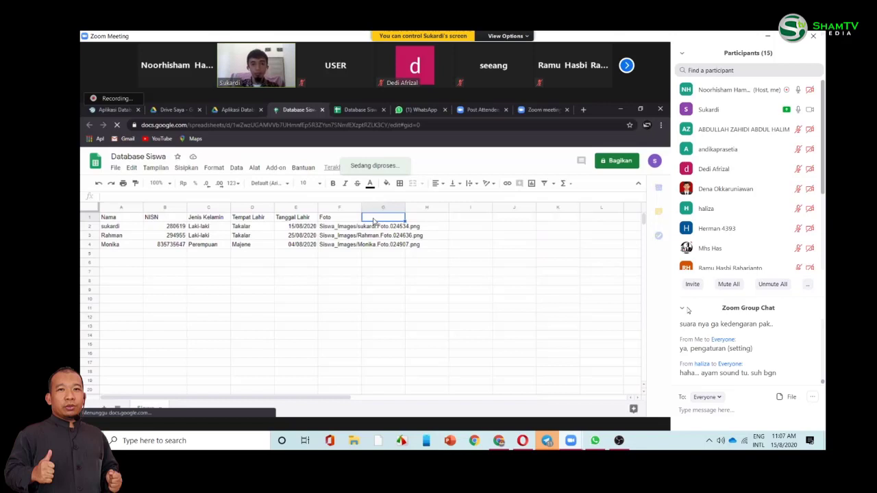
{"action": "type", "text": "Nomor "}
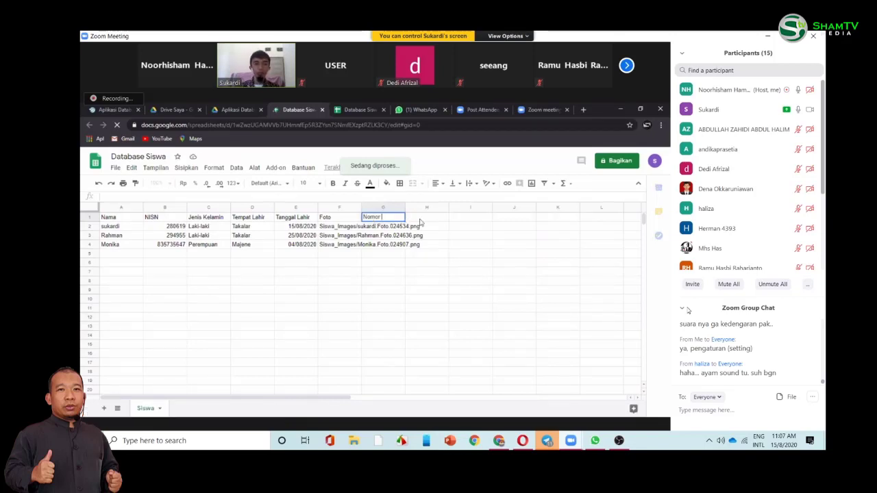
{"action": "type", "text": "Hp"}
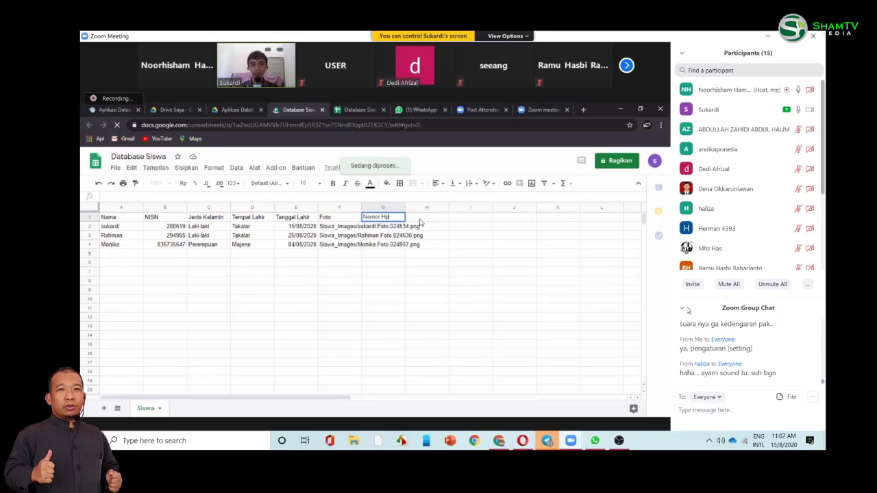
{"action": "key", "text": "Tab"}
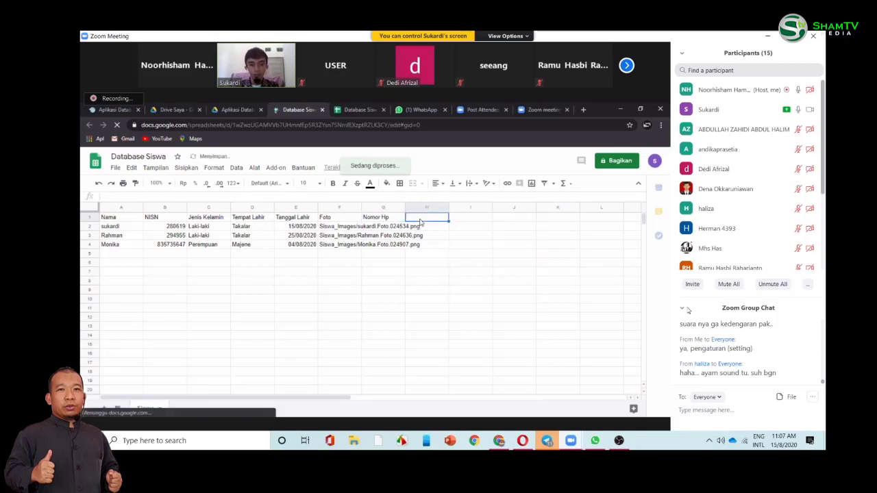
{"action": "type", "text": "Wha"}
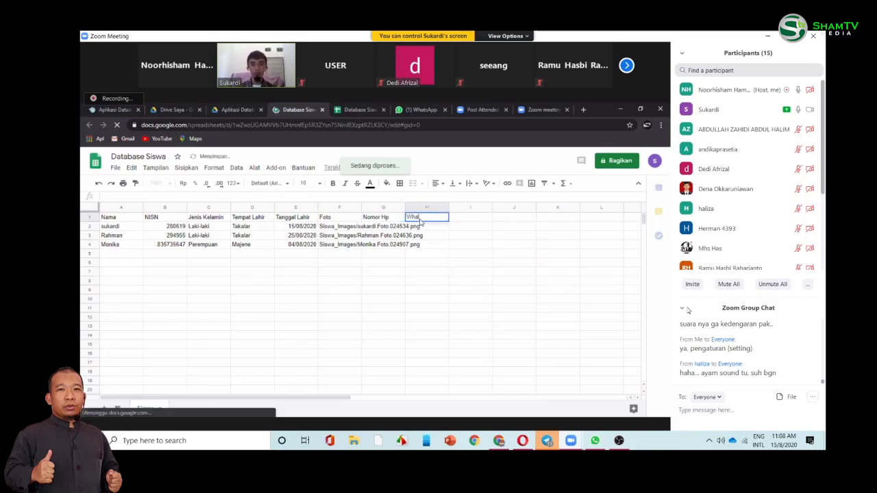
{"action": "type", "text": "tsapp"}
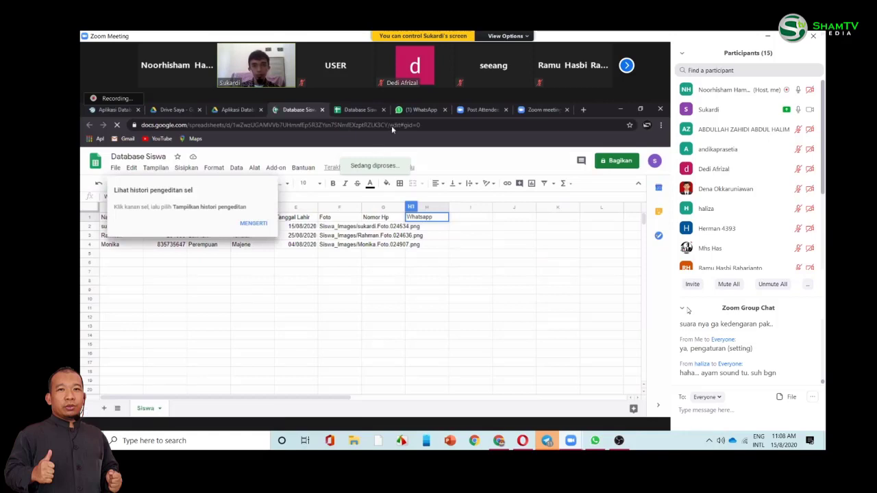
{"action": "left_click", "coordinate": [392, 126]}
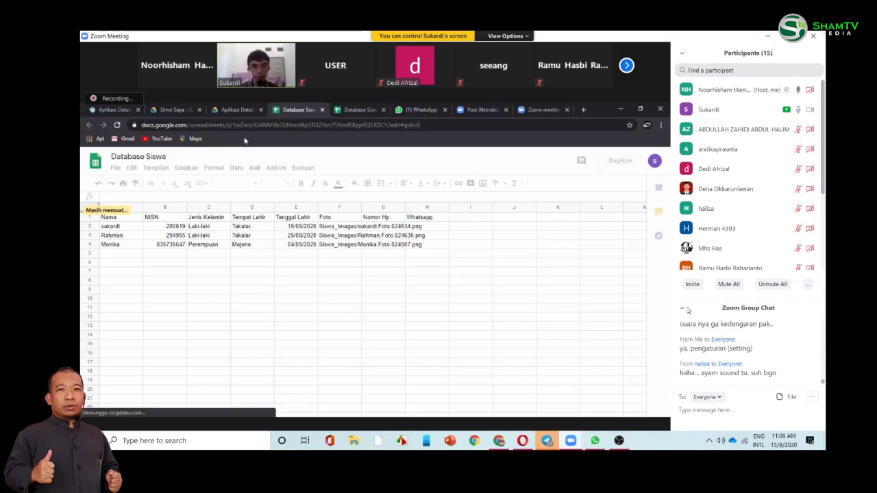
- Back in the AppSheet editor, collapse the Format Nama rule and go to the Views settings
{"action": "left_click", "coordinate": [116, 109]}
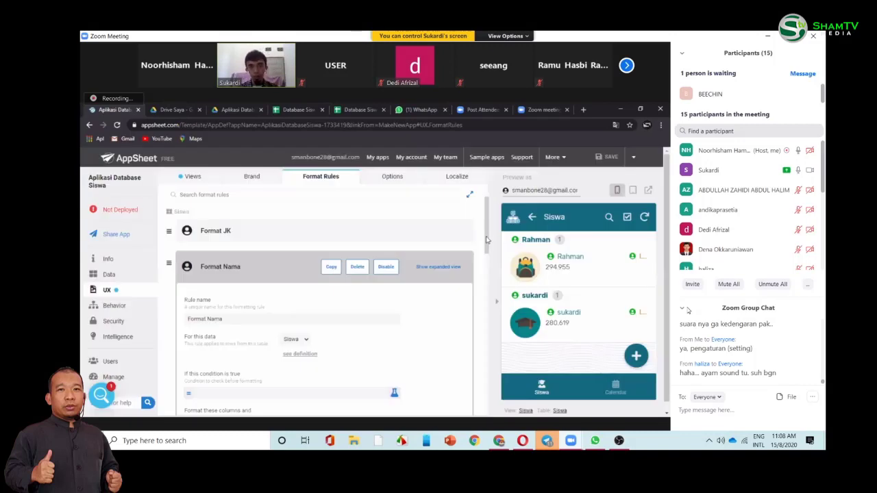
{"action": "scroll", "coordinate": [286, 243], "scroll_direction": "down", "scroll_amount": 1}
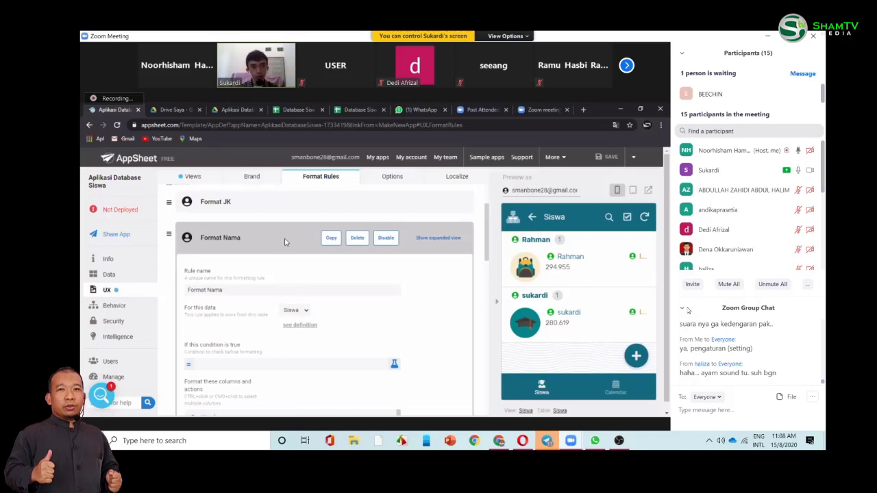
{"action": "left_click", "coordinate": [313, 230]}
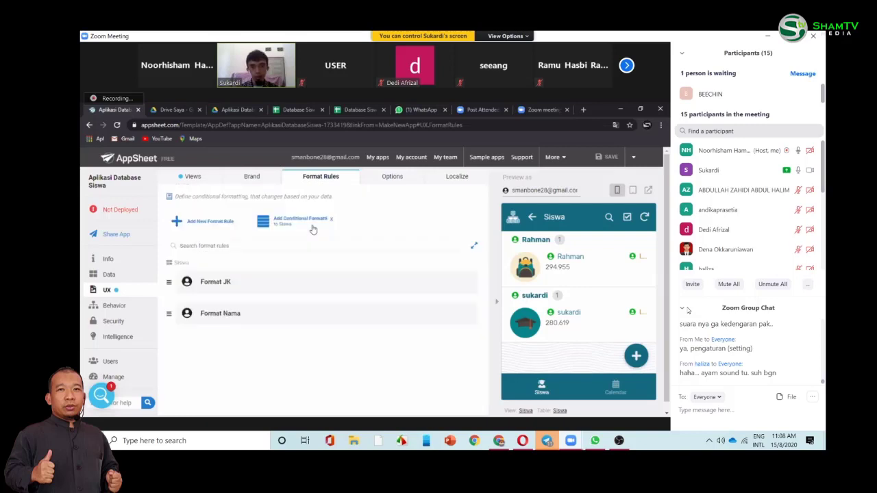
{"action": "left_click", "coordinate": [195, 177]}
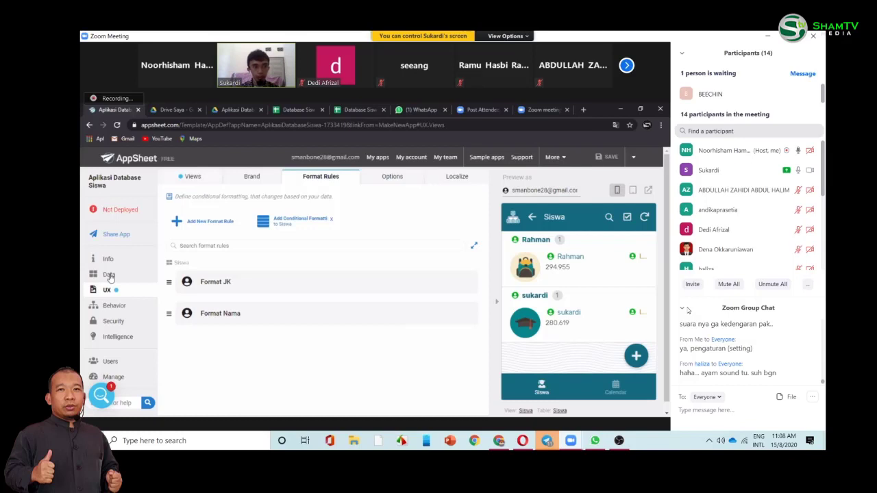
{"action": "left_click", "coordinate": [109, 275]}
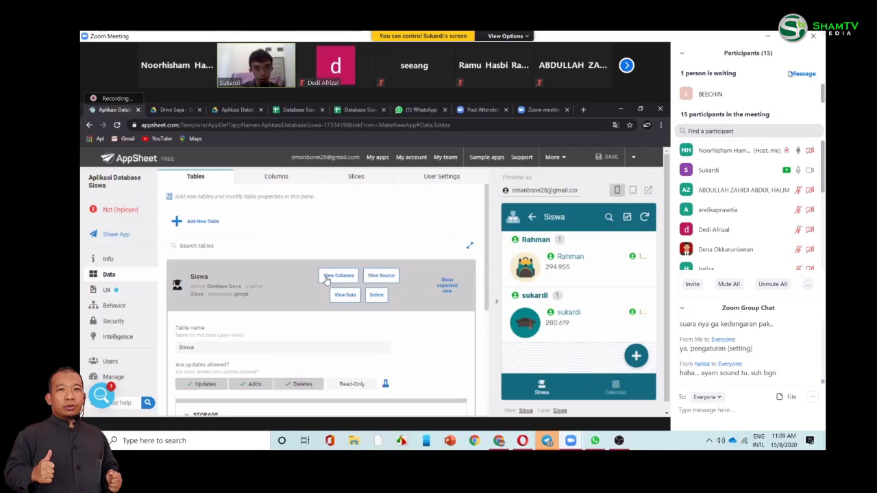
{"action": "left_click", "coordinate": [327, 276]}
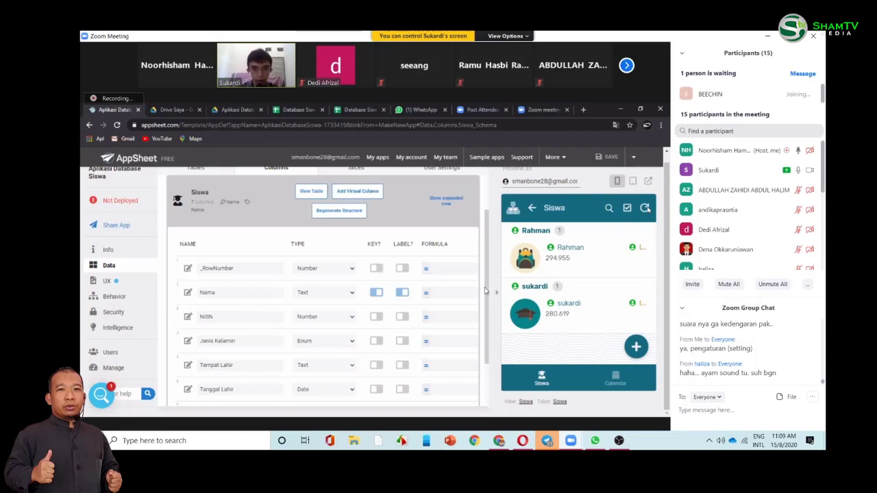
{"action": "scroll", "coordinate": [485, 261], "scroll_direction": "down", "scroll_amount": 1}
{"action": "scroll", "coordinate": [484, 274], "scroll_direction": "up", "scroll_amount": 1}
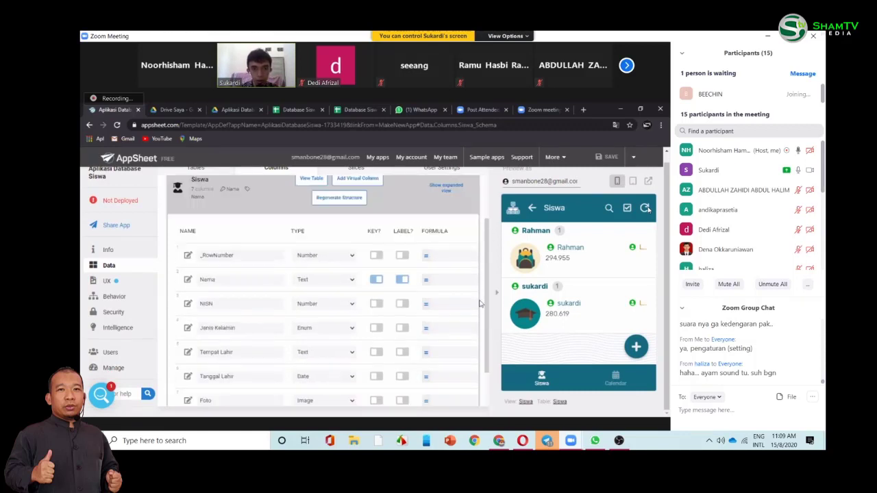
{"action": "scroll", "coordinate": [488, 260], "scroll_direction": "down", "scroll_amount": 1}
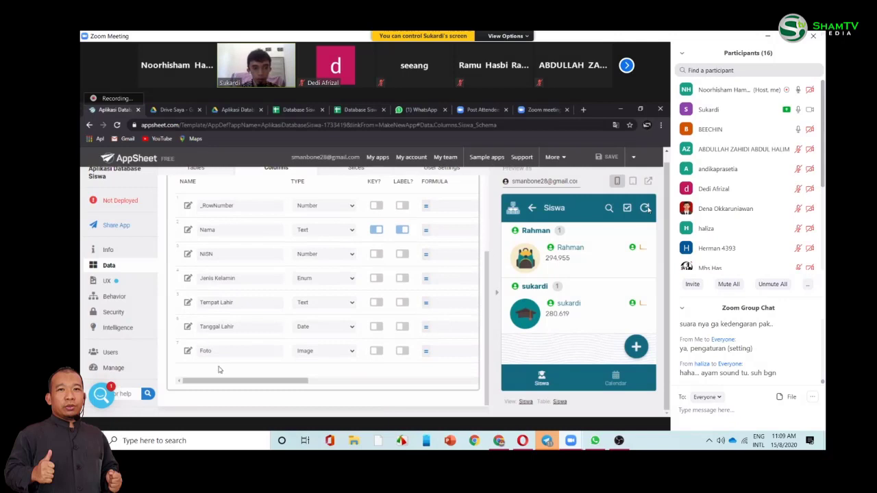
{"action": "scroll", "coordinate": [219, 370], "scroll_direction": "down", "scroll_amount": 1}
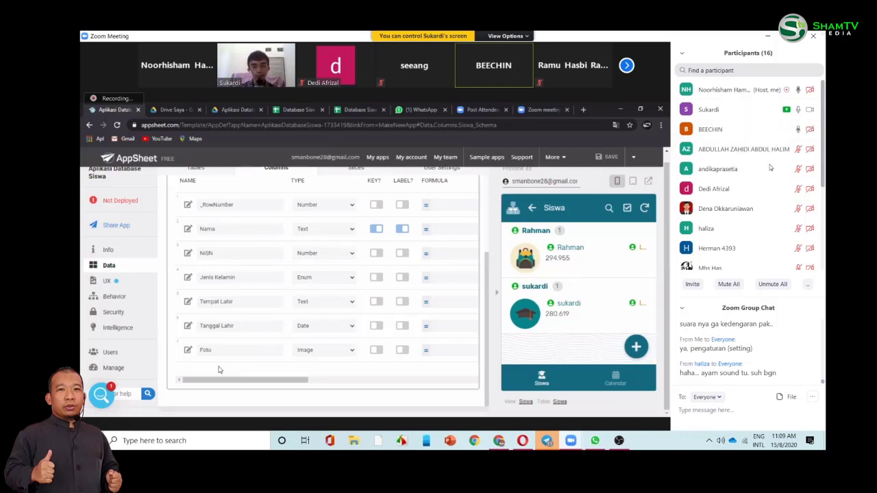
{"action": "mouse_move", "coordinate": [760, 188]}
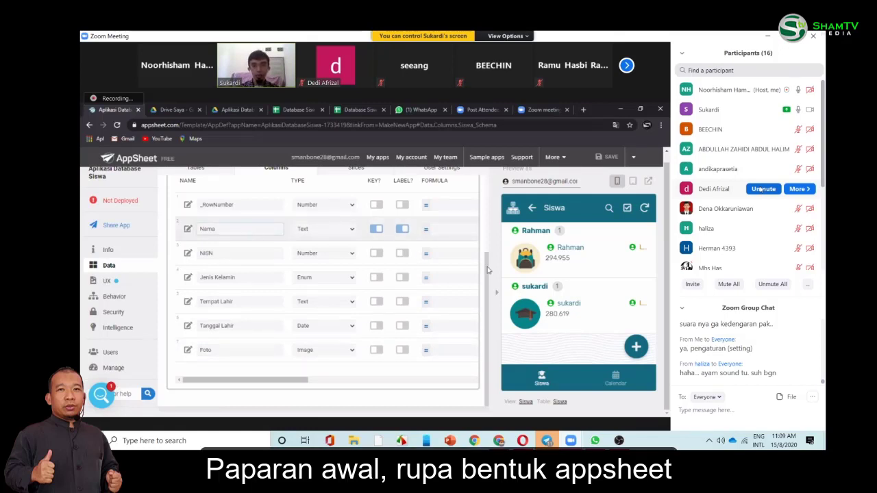
{"action": "scroll", "coordinate": [488, 266], "scroll_direction": "up", "scroll_amount": 1}
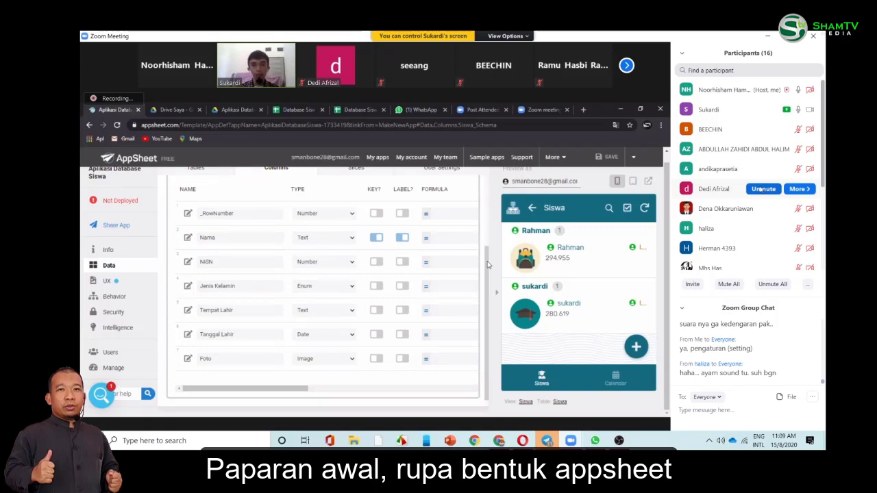
{"action": "scroll", "coordinate": [490, 236], "scroll_direction": "up", "scroll_amount": 1}
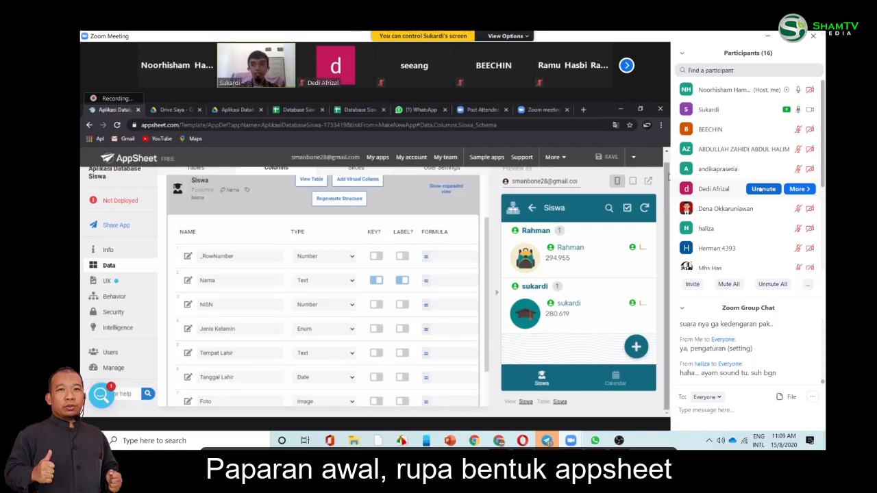
{"action": "scroll", "coordinate": [668, 170], "scroll_direction": "up", "scroll_amount": 1}
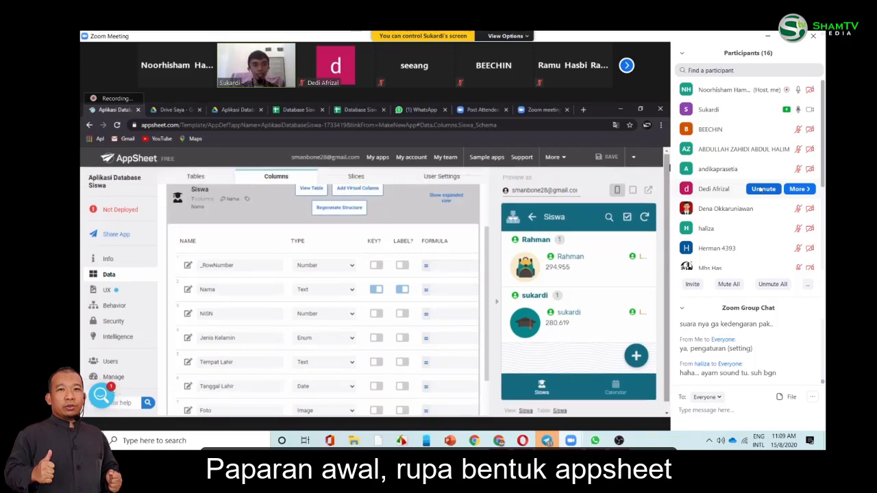
{"action": "left_click", "coordinate": [194, 178]}
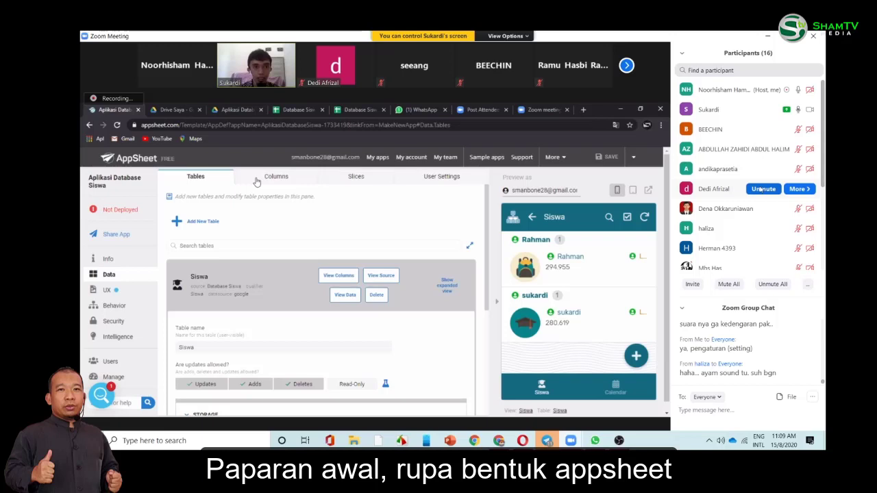
{"action": "left_click", "coordinate": [257, 182]}
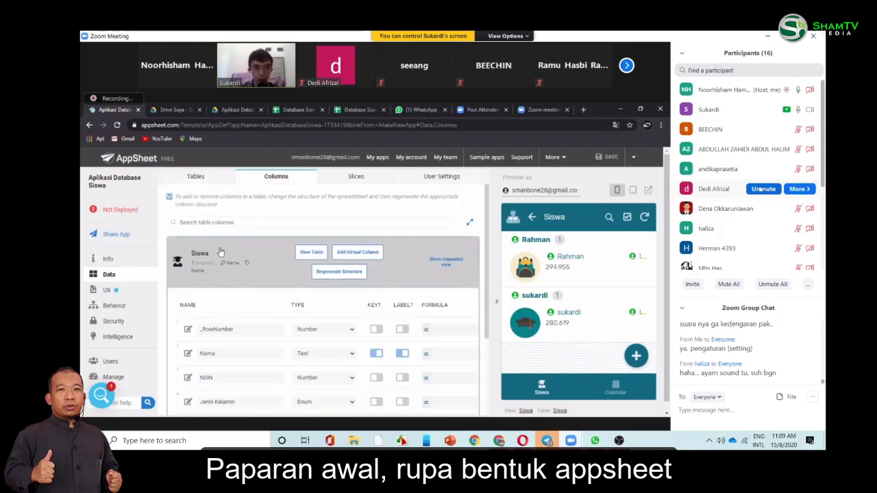
- Regenerate the Siswa table structure so the Nomor Hp and Whatsapp Text columns appear
{"action": "left_click", "coordinate": [328, 274]}
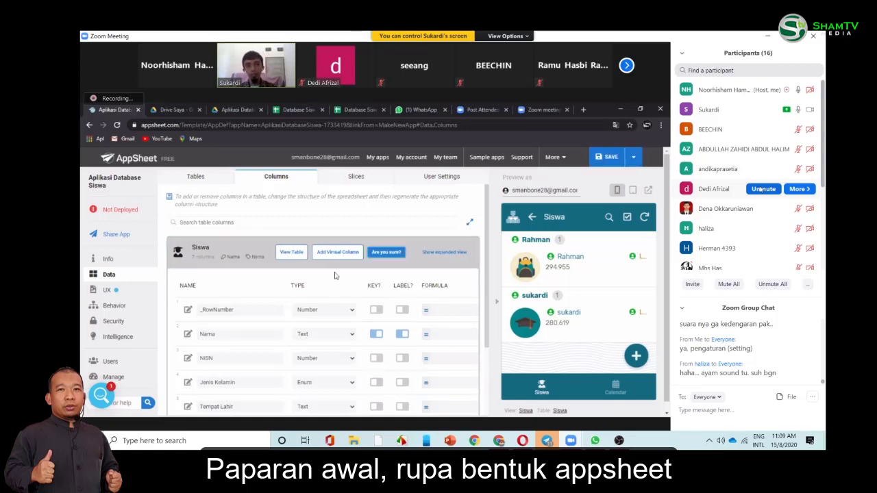
{"action": "left_click", "coordinate": [376, 259]}
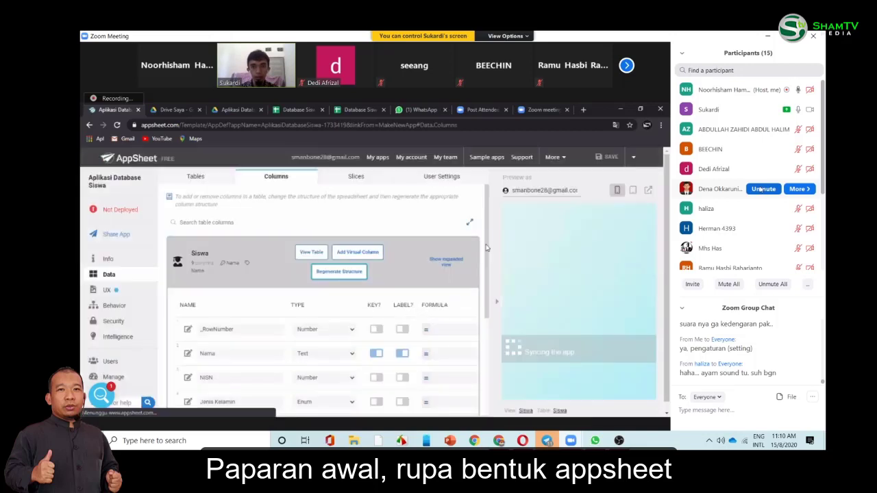
{"action": "scroll", "coordinate": [487, 248], "scroll_direction": "down", "scroll_amount": 1}
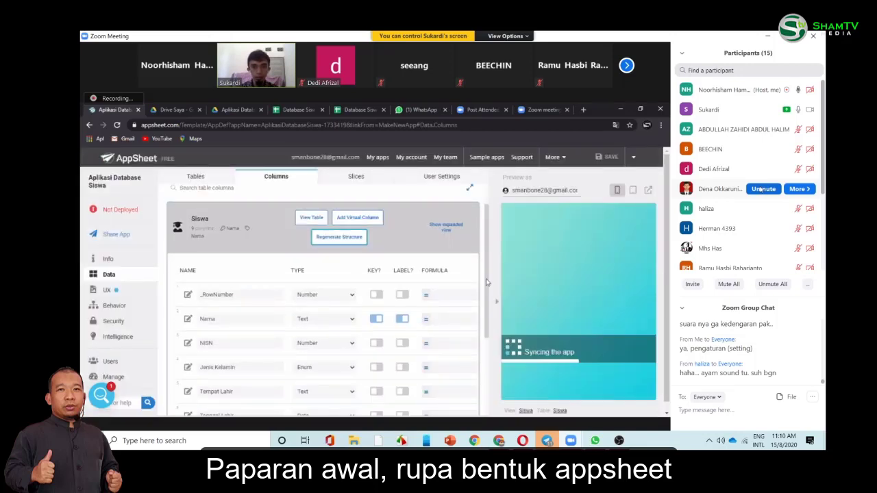
{"action": "scroll", "coordinate": [486, 274], "scroll_direction": "down", "scroll_amount": 1}
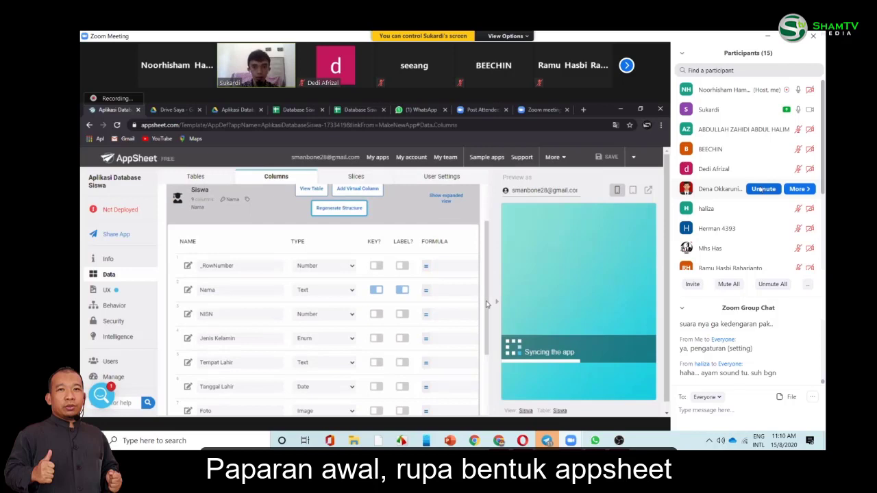
{"action": "scroll", "coordinate": [486, 303], "scroll_direction": "down", "scroll_amount": 2}
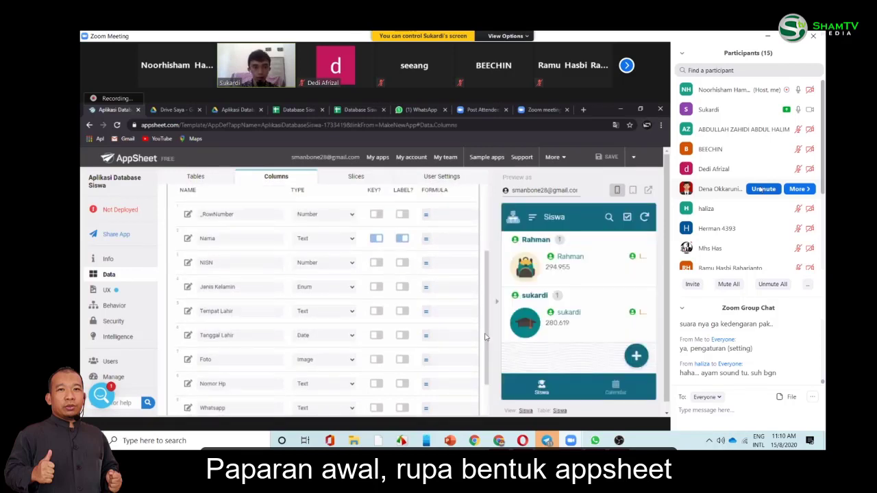
- Set the Nomor Hp and Whatsapp column types to Phone, then open Rahman's record in the preview
{"action": "scroll", "coordinate": [485, 336], "scroll_direction": "down", "scroll_amount": 2}
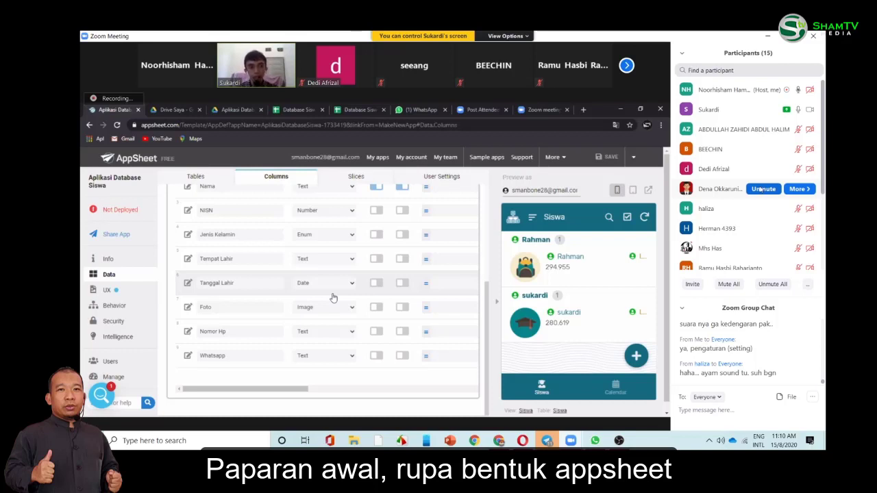
{"action": "left_click", "coordinate": [324, 332]}
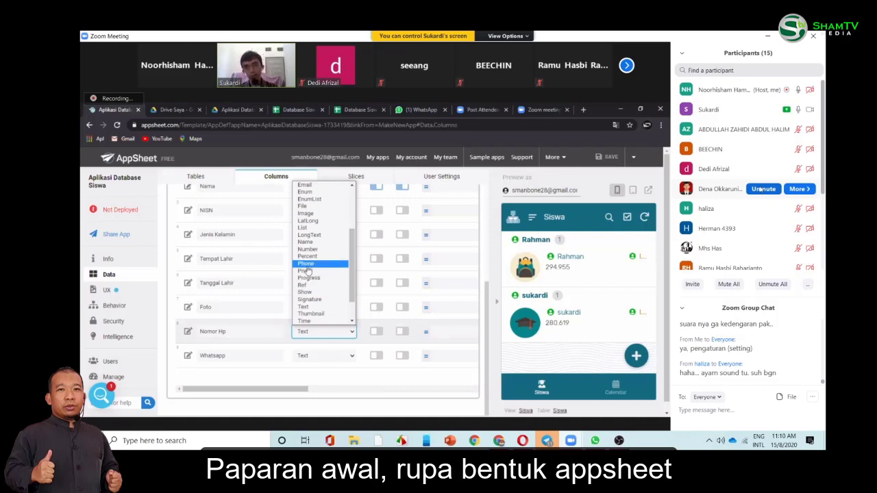
{"action": "left_click", "coordinate": [307, 267]}
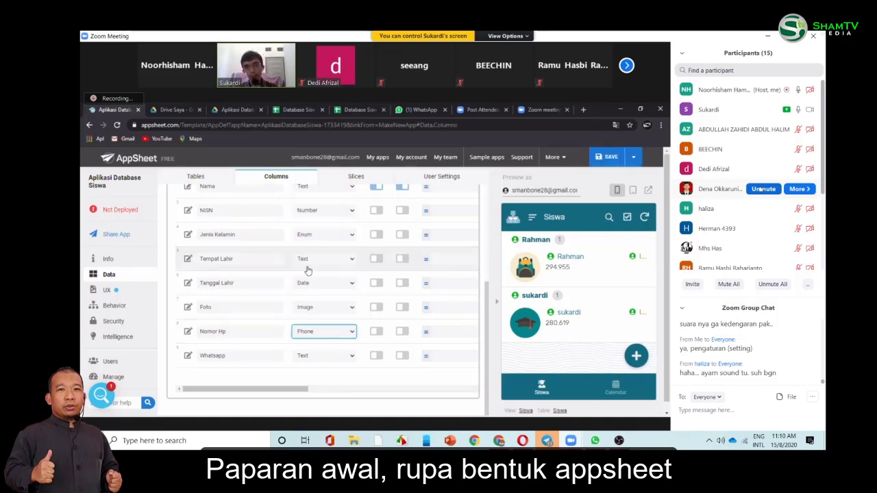
{"action": "left_click", "coordinate": [333, 356]}
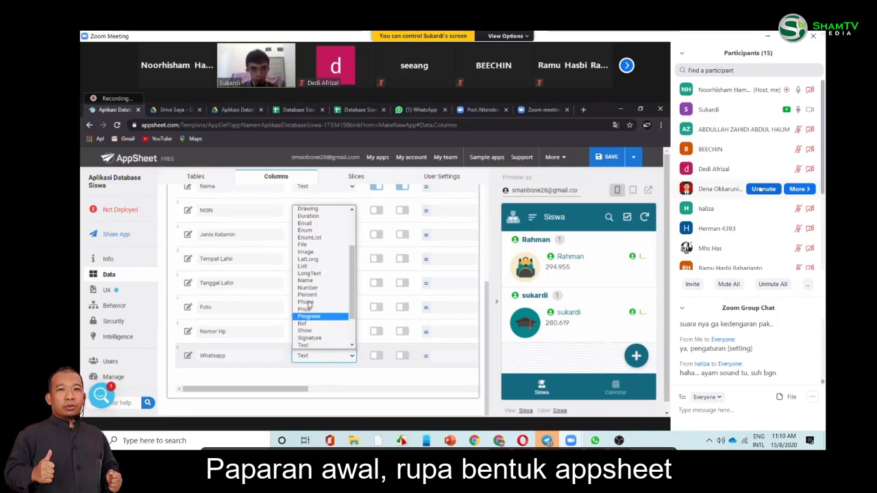
{"action": "left_click", "coordinate": [306, 302]}
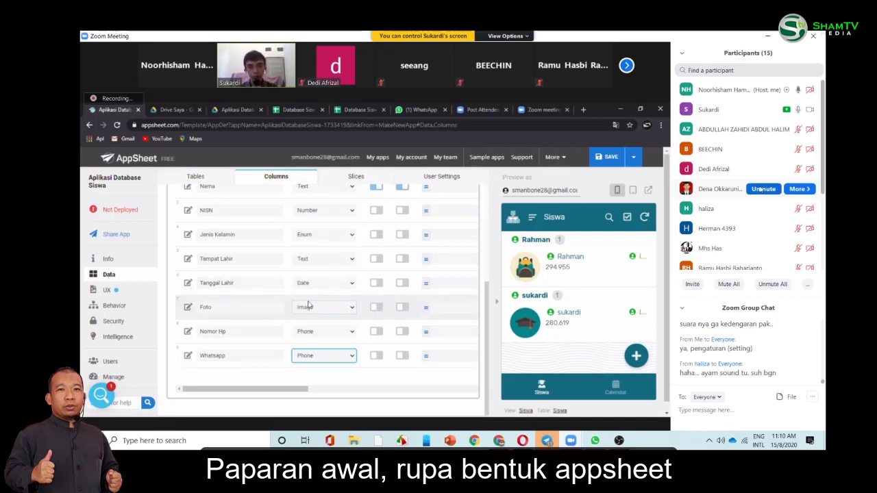
{"action": "left_click", "coordinate": [581, 265]}
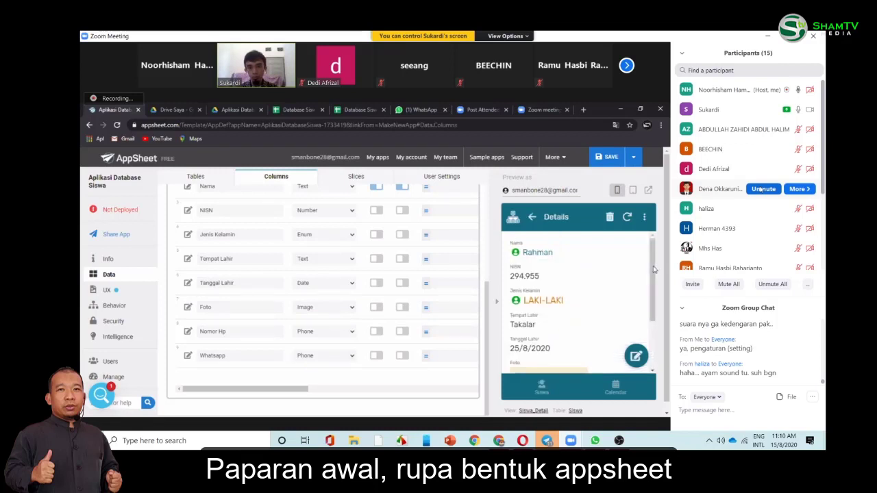
- Edit Rahman's record, enter the student's phone number in Nomor Hp and Whatsapp, and save
{"action": "scroll", "coordinate": [624, 350], "scroll_direction": "down", "scroll_amount": 1}
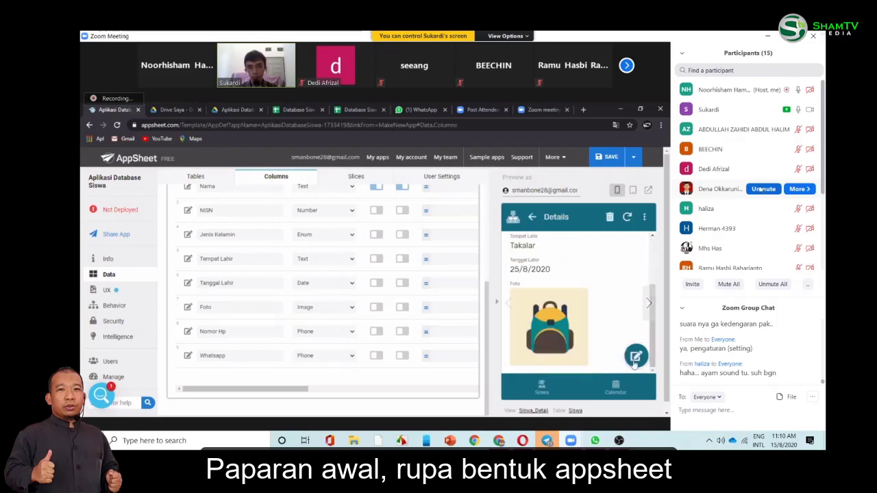
{"action": "left_click", "coordinate": [635, 362]}
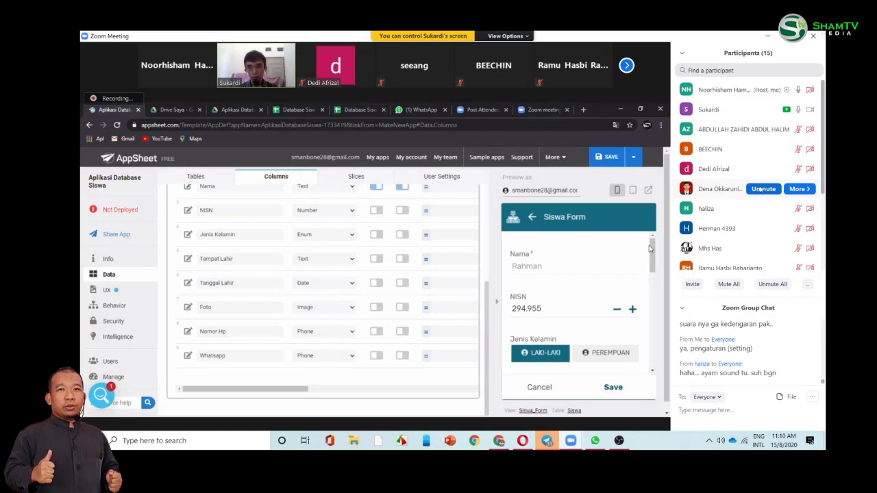
{"action": "left_click_drag", "start_coordinate": [653, 262], "coordinate": [652, 328]}
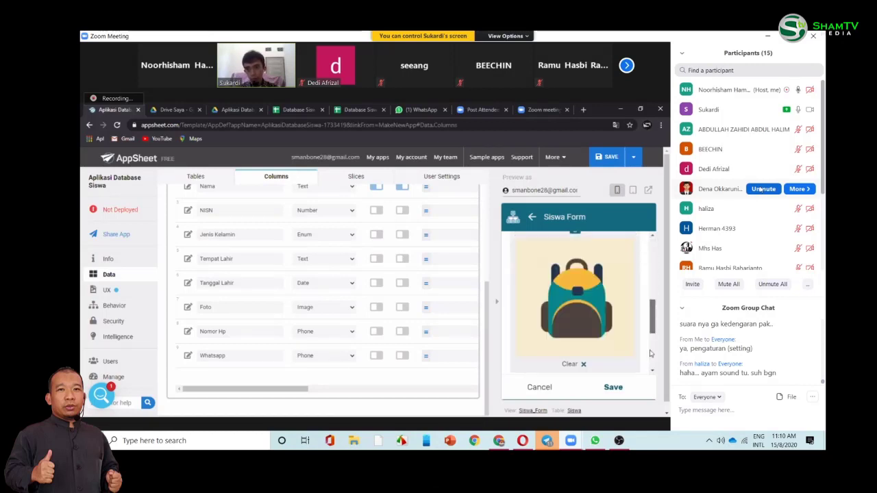
{"action": "scroll", "coordinate": [650, 348], "scroll_direction": "down", "scroll_amount": 3}
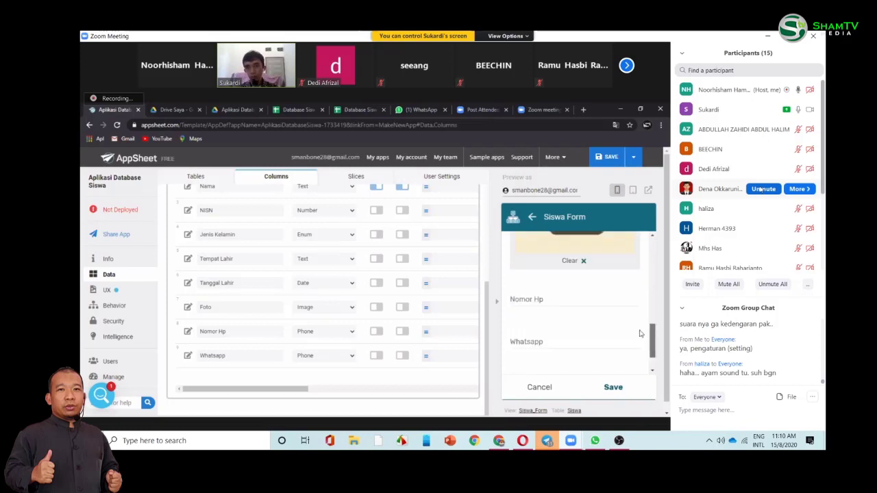
{"action": "left_click", "coordinate": [570, 305]}
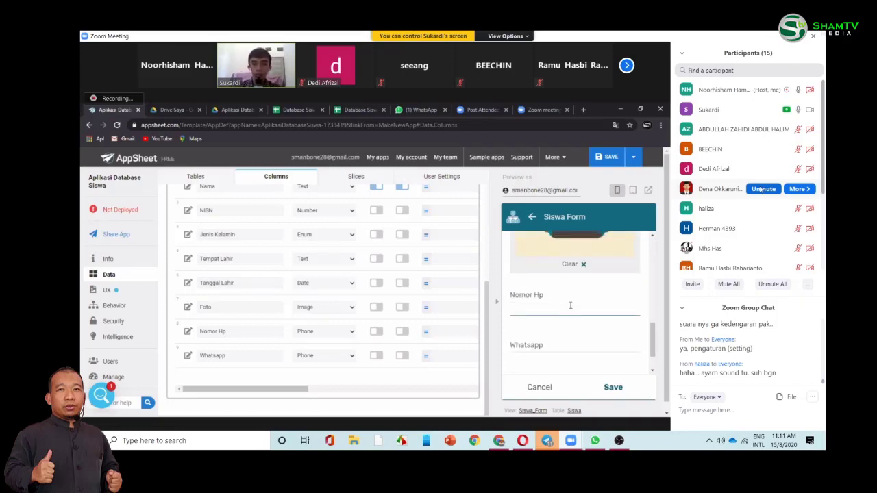
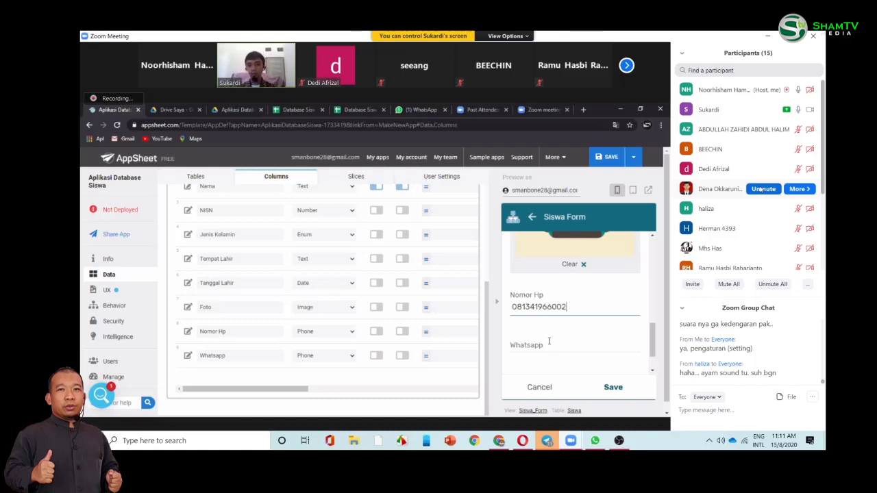
{"action": "left_click", "coordinate": [549, 345]}
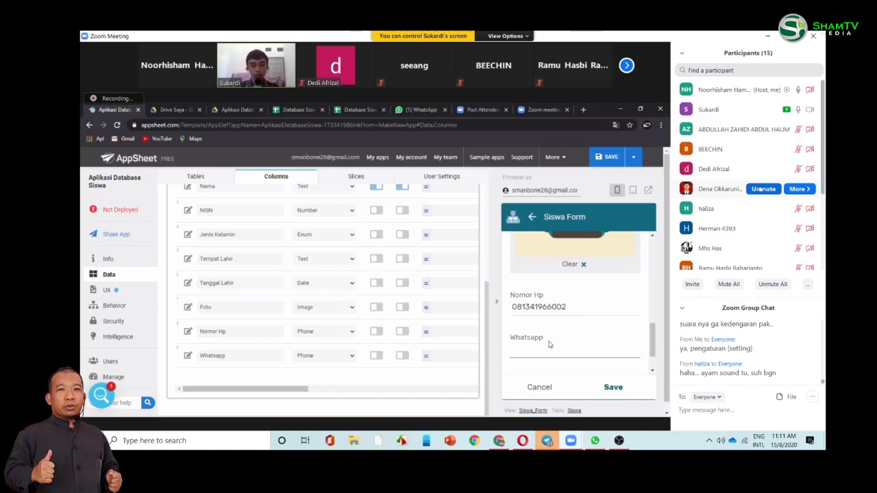
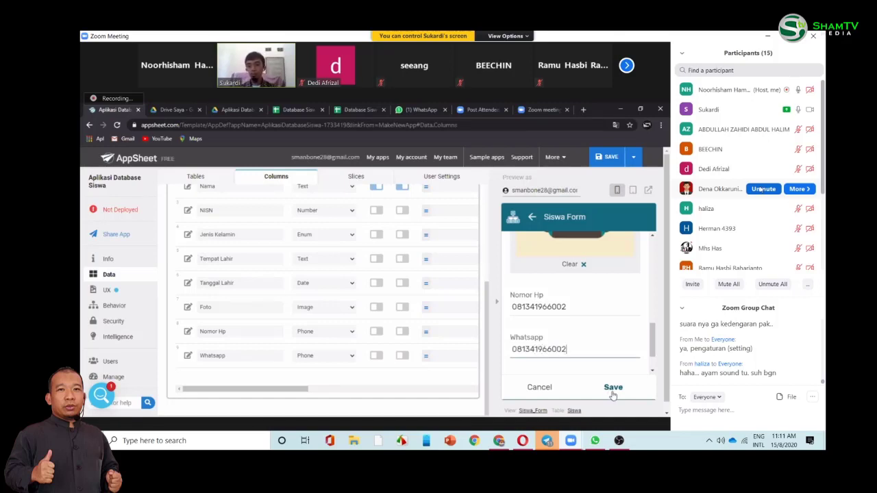
{"action": "left_click", "coordinate": [613, 388]}
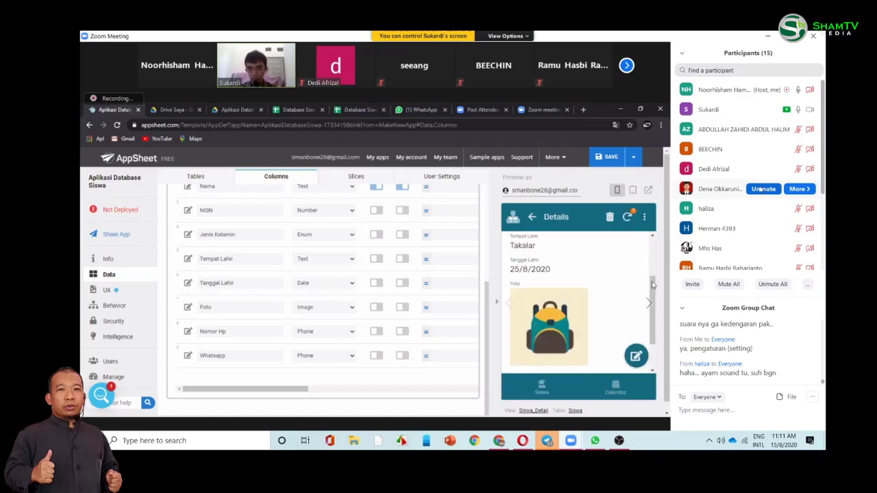
{"action": "scroll", "coordinate": [652, 285], "scroll_direction": "up", "scroll_amount": 2}
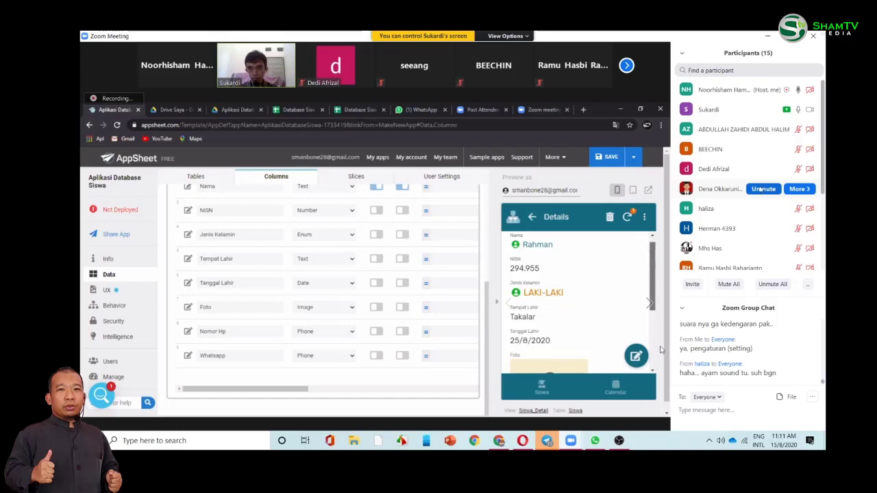
{"action": "scroll", "coordinate": [655, 343], "scroll_direction": "down", "scroll_amount": 3}
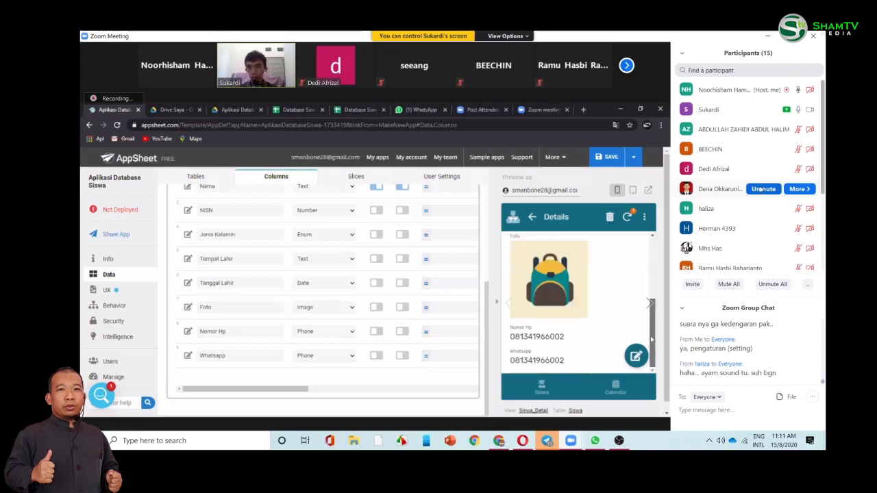
{"action": "scroll", "coordinate": [652, 338], "scroll_direction": "up", "scroll_amount": 1}
{"action": "scroll", "coordinate": [645, 277], "scroll_direction": "down", "scroll_amount": 1}
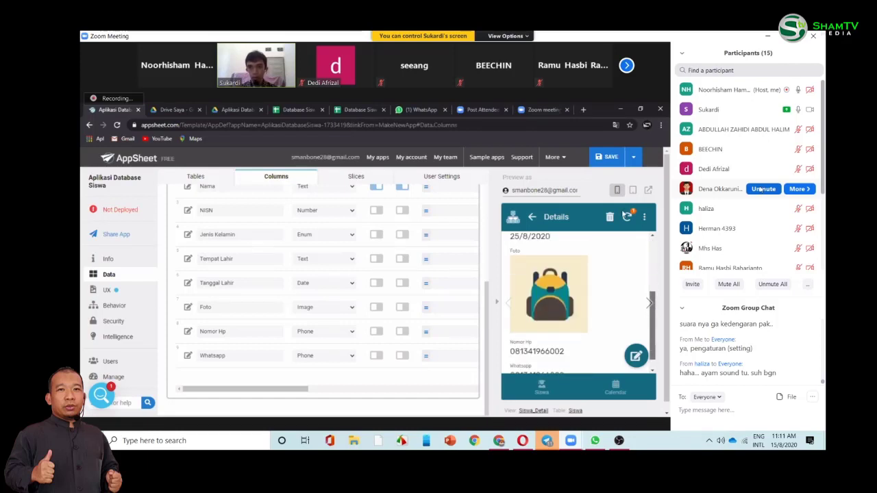
{"action": "scroll", "coordinate": [554, 270], "scroll_direction": "down", "scroll_amount": 1}
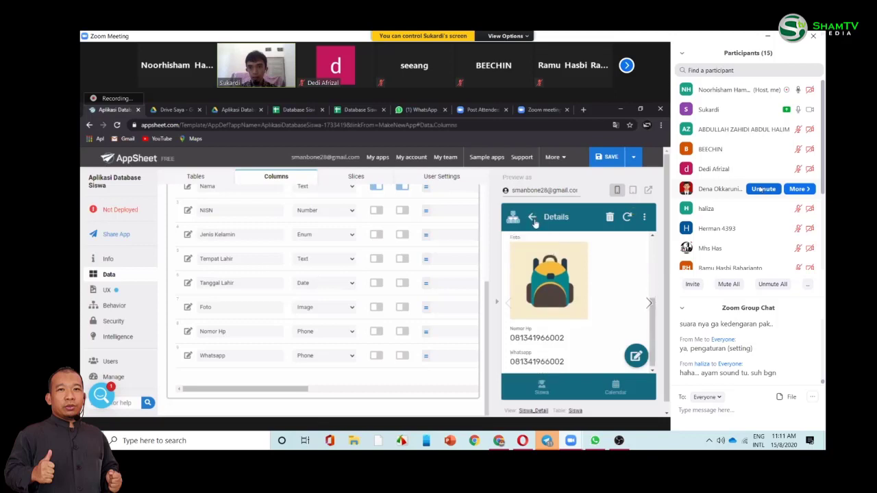
{"action": "left_click", "coordinate": [533, 220]}
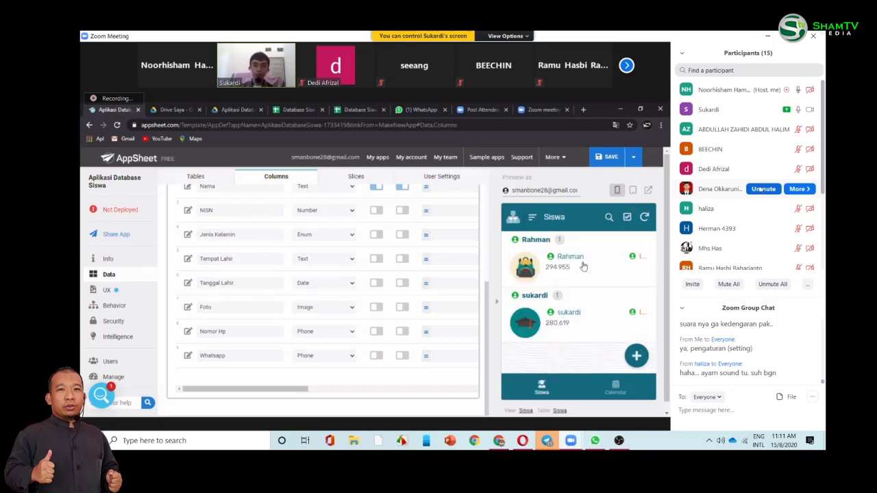
{"action": "left_click", "coordinate": [583, 267]}
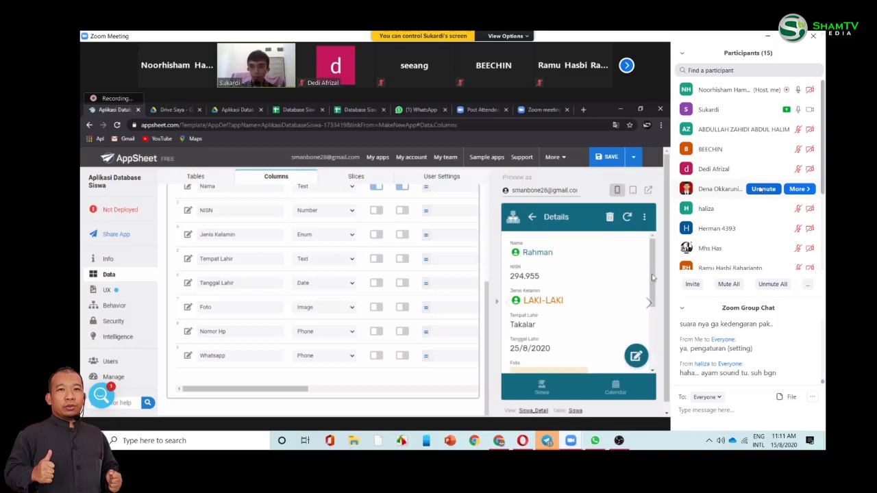
{"action": "scroll", "coordinate": [653, 249], "scroll_direction": "down", "scroll_amount": 3}
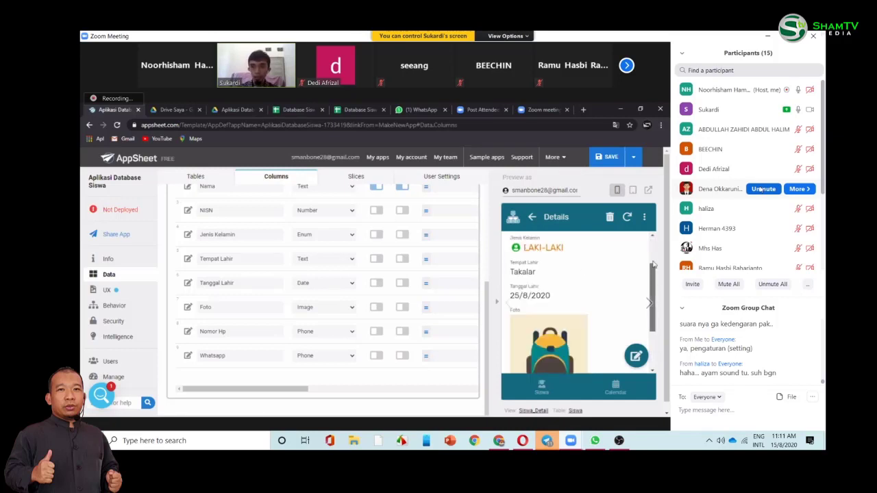
{"action": "scroll", "coordinate": [653, 265], "scroll_direction": "up", "scroll_amount": 3}
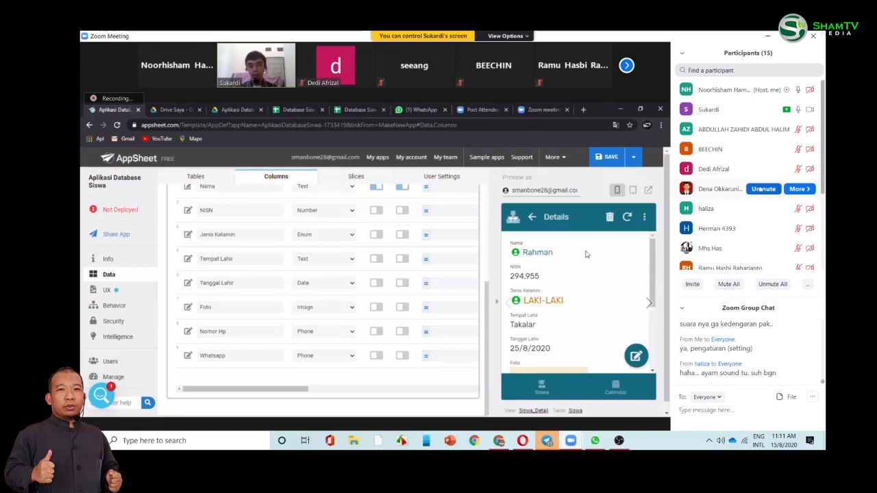
- Add a new action under Behavior and name it 'No. HP'
{"action": "left_click", "coordinate": [114, 306]}
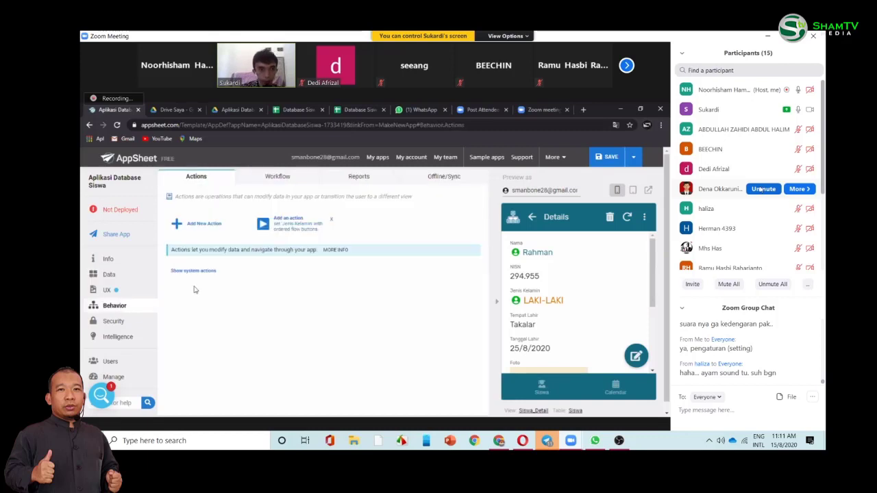
{"action": "left_click", "coordinate": [202, 225]}
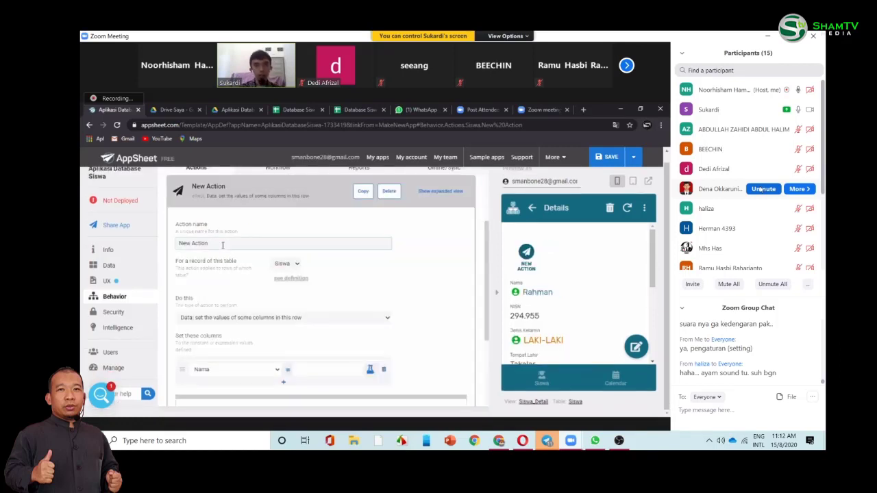
{"action": "left_click", "coordinate": [223, 245]}
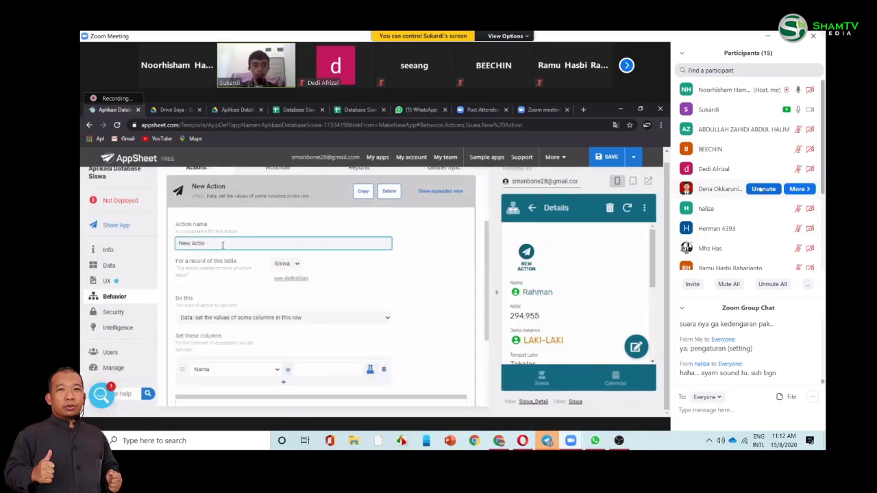
{"action": "key", "text": "BackSpace"}
{"action": "key", "text": "BackSpace"}
{"action": "key", "text": "BackSpace"}
{"action": "key", "text": "BackSpace"}
{"action": "key", "text": "BackSpace"}
{"action": "key", "text": "BackSpace"}
{"action": "key", "text": "BackSpace"}
{"action": "key", "text": "BackSpace"}
{"action": "key", "text": "BackSpace"}
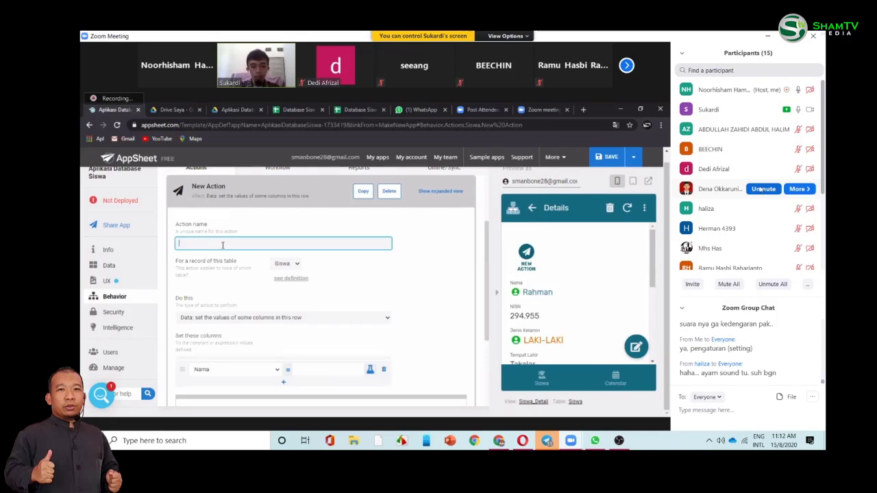
{"action": "type", "text": "Pa"}
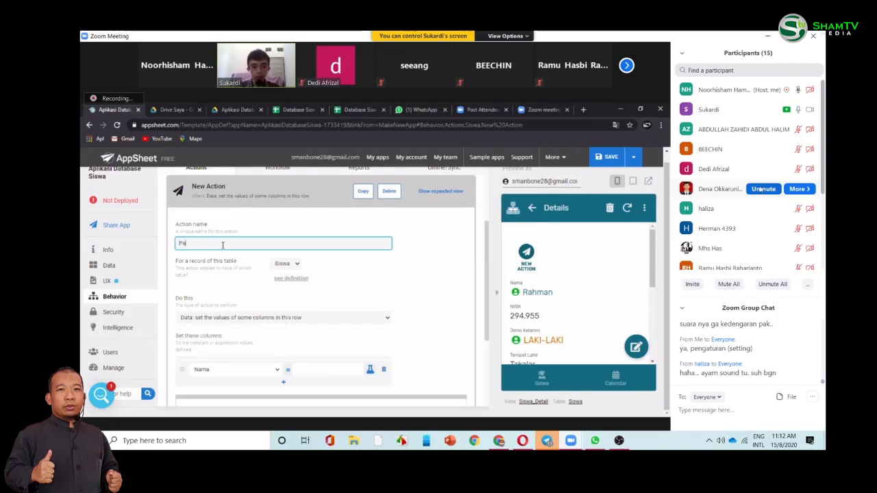
{"action": "key", "text": "BackSpace"}
{"action": "key", "text": "BackSpace"}
{"action": "type", "text": "No"}
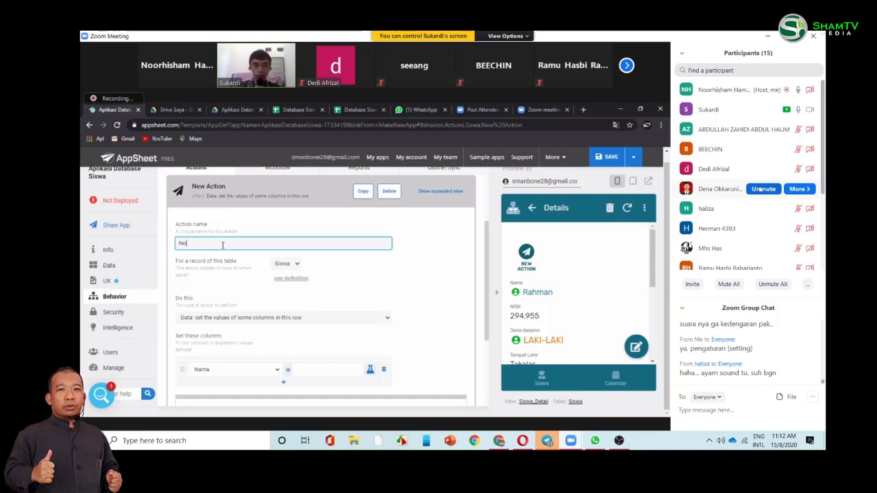
{"action": "type", "text": ". HP"}
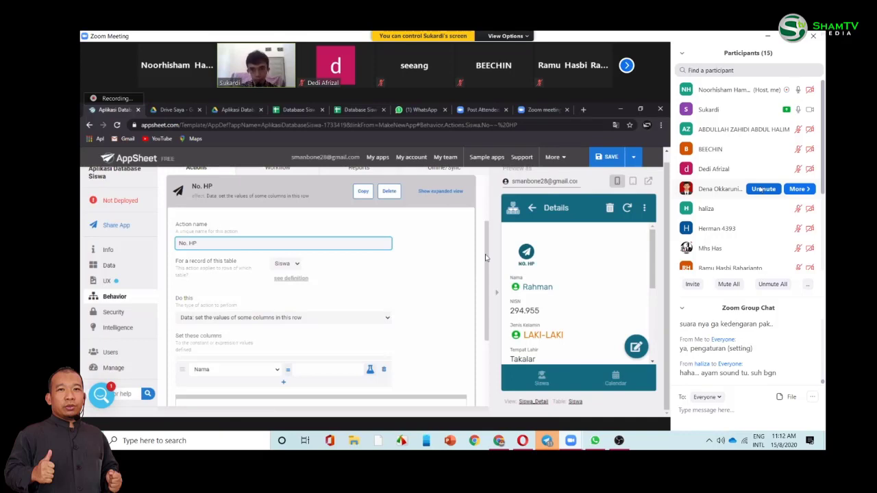
{"action": "scroll", "coordinate": [486, 269], "scroll_direction": "down", "scroll_amount": 1}
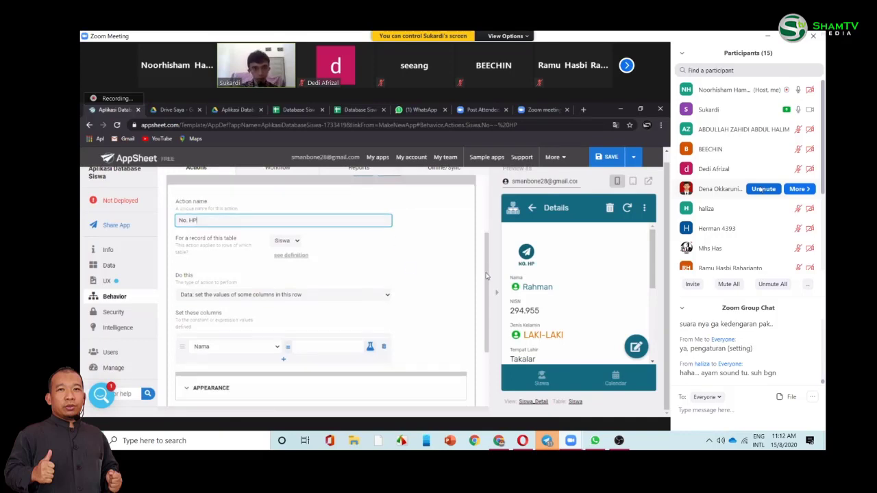
{"action": "scroll", "coordinate": [383, 286], "scroll_direction": "down", "scroll_amount": 1}
- Set the No. HP action to 'External: start a phone call' and edit its To number expression
{"action": "left_click", "coordinate": [383, 284]}
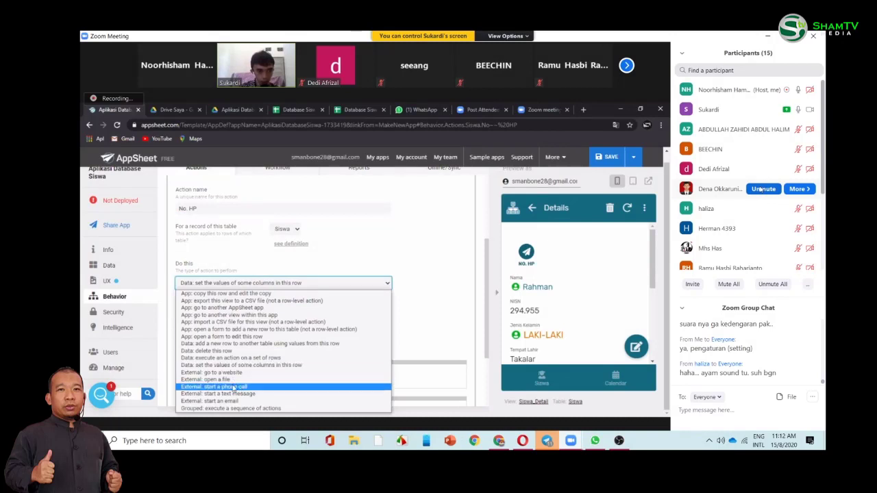
{"action": "left_click", "coordinate": [233, 388]}
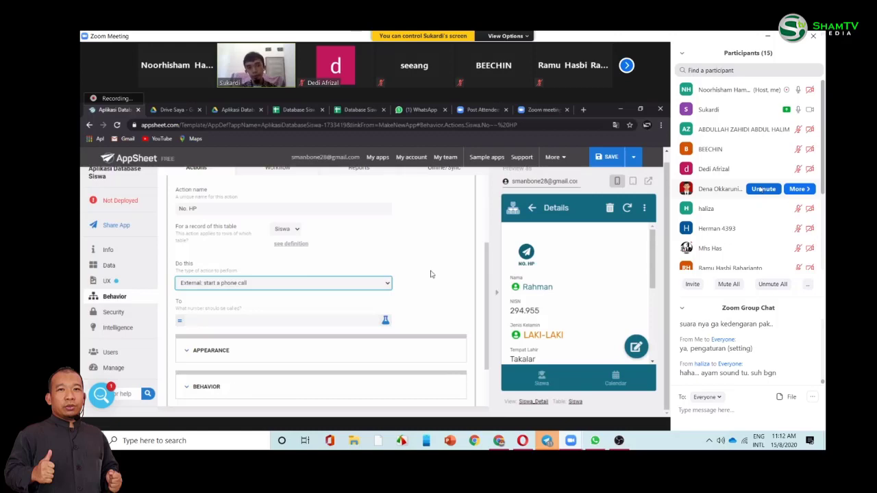
{"action": "scroll", "coordinate": [548, 274], "scroll_direction": "down", "scroll_amount": 1}
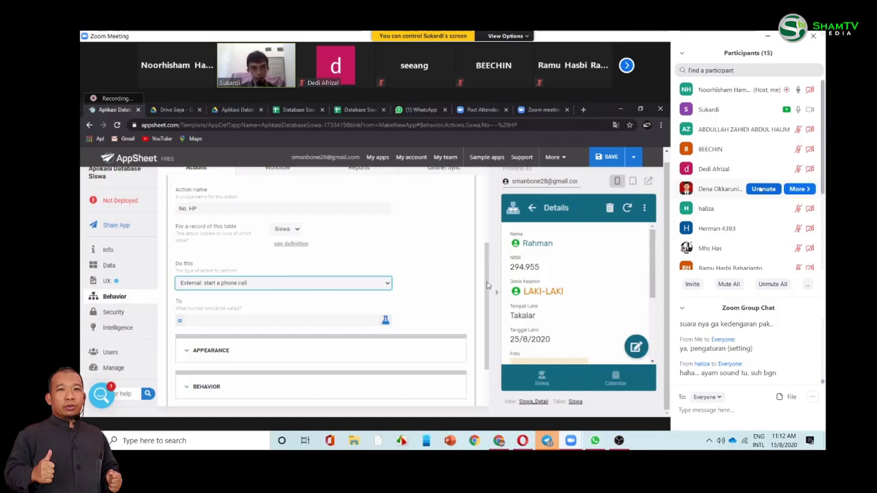
{"action": "scroll", "coordinate": [488, 287], "scroll_direction": "down", "scroll_amount": 1}
{"action": "scroll", "coordinate": [488, 293], "scroll_direction": "down", "scroll_amount": 4}
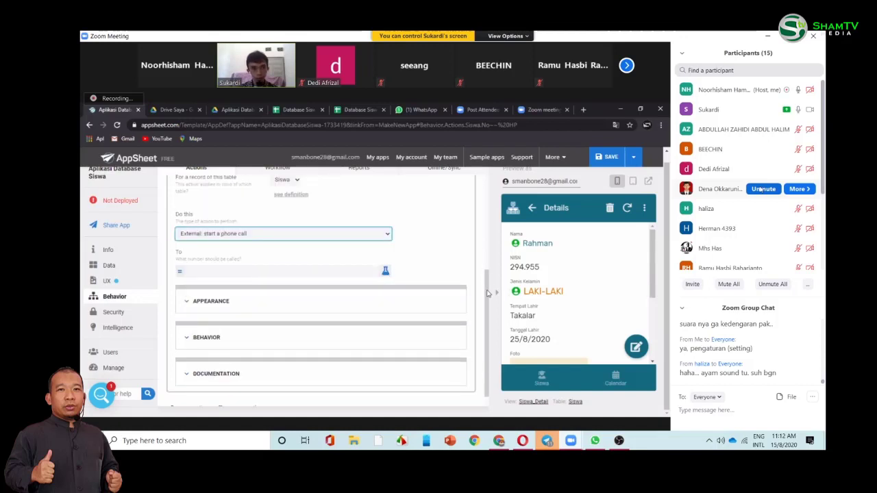
{"action": "left_click", "coordinate": [332, 271]}
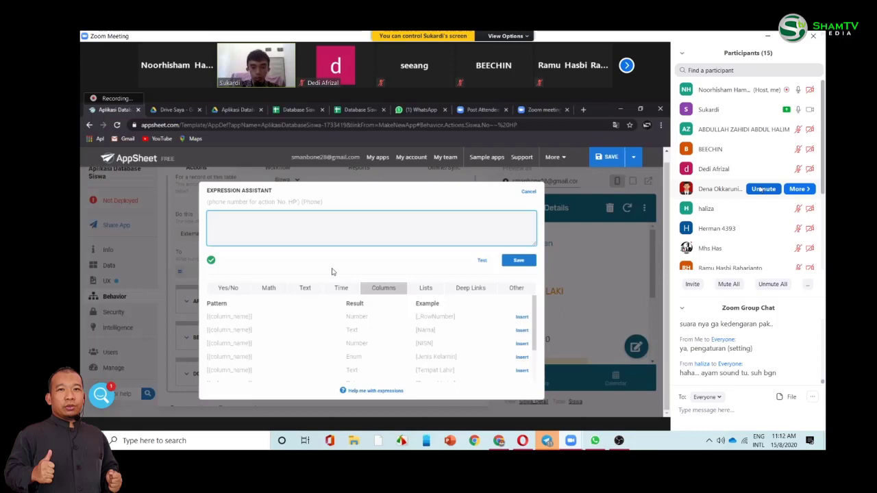
- Enter a fixed phone number as the number to call and save the expression
{"action": "type", "text": "["}
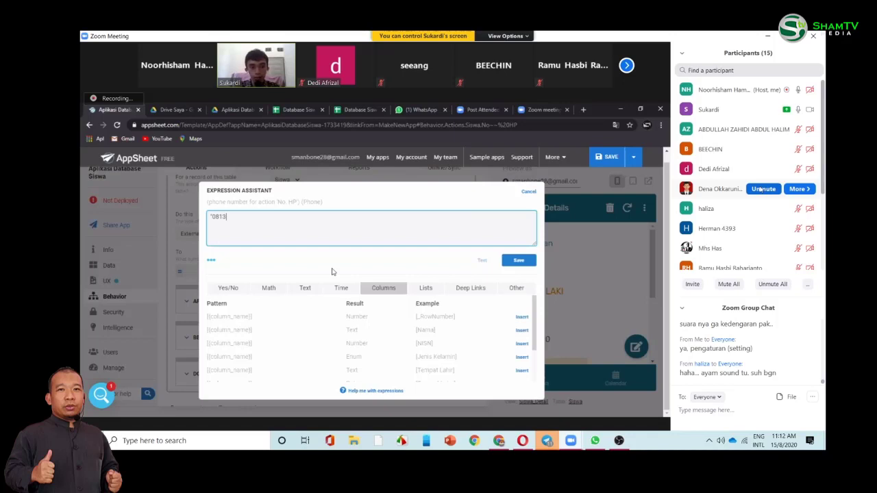
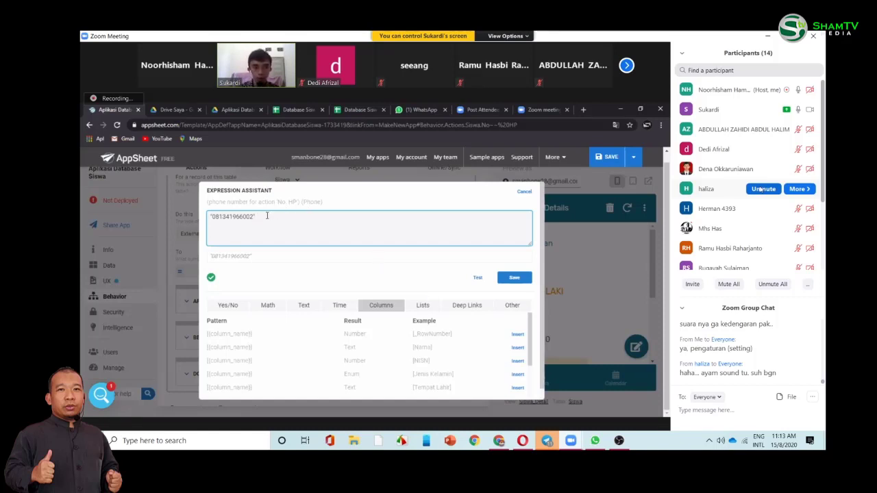
{"action": "key", "text": "ctrl+a"}
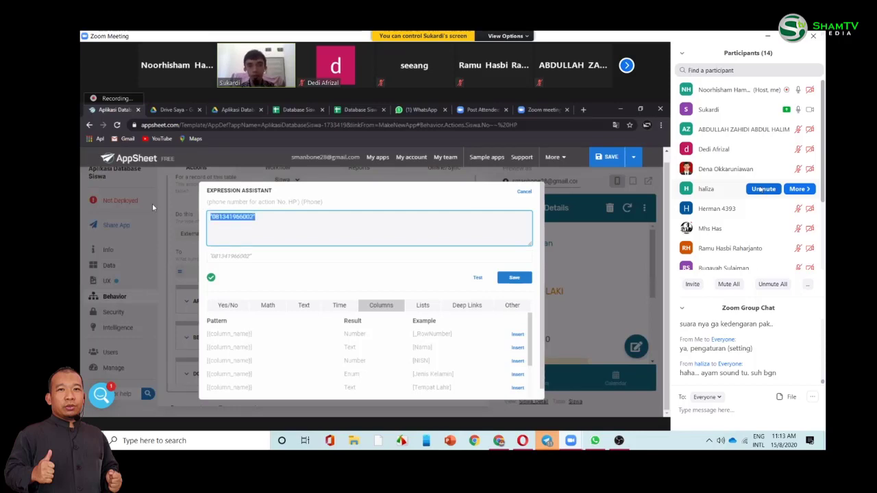
{"action": "left_click", "coordinate": [258, 217]}
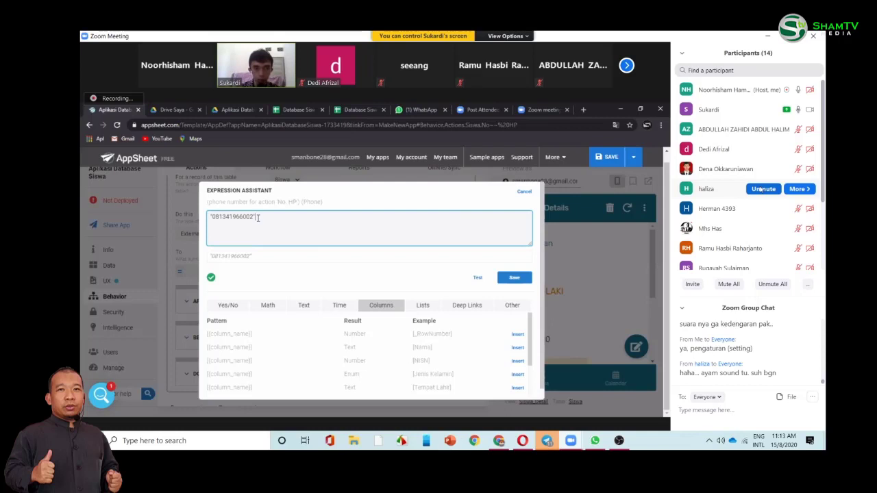
{"action": "left_click_drag", "start_coordinate": [257, 217], "coordinate": [200, 219]}
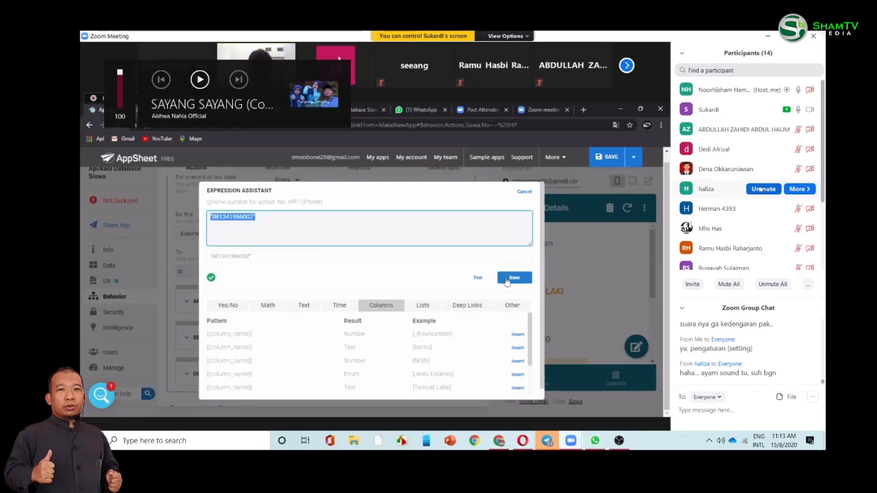
{"action": "left_click", "coordinate": [506, 280]}
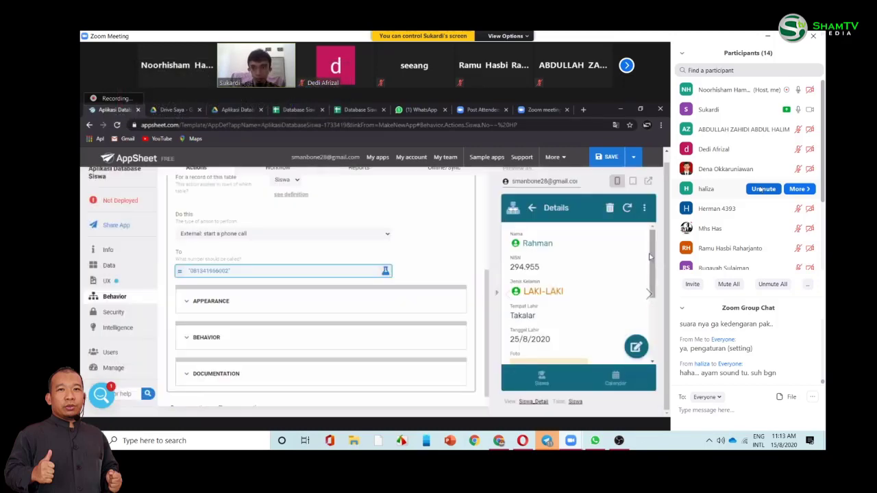
{"action": "scroll", "coordinate": [652, 331], "scroll_direction": "down", "scroll_amount": 3}
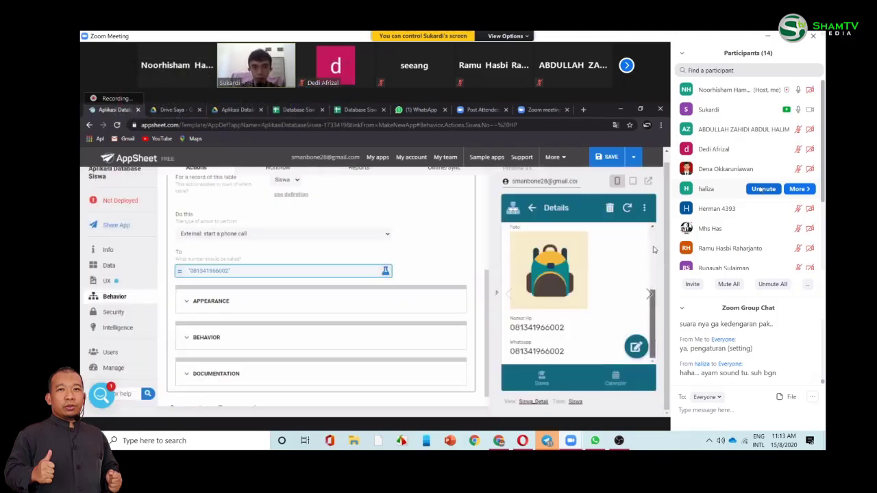
{"action": "scroll", "coordinate": [652, 331], "scroll_direction": "up", "scroll_amount": 3}
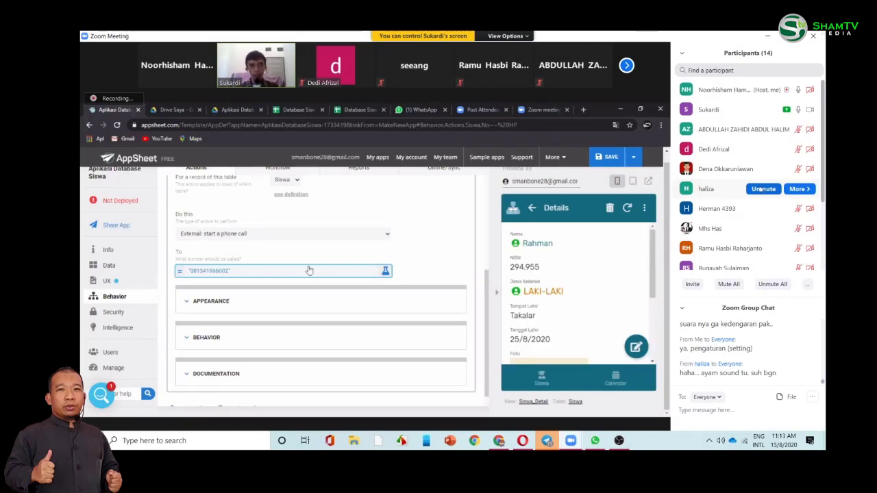
{"action": "left_click", "coordinate": [308, 270]}
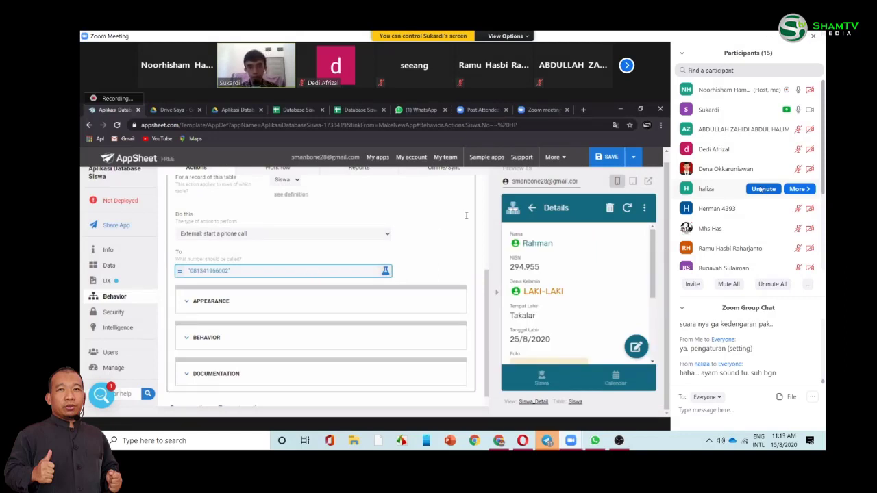
{"action": "left_click", "coordinate": [522, 193]}
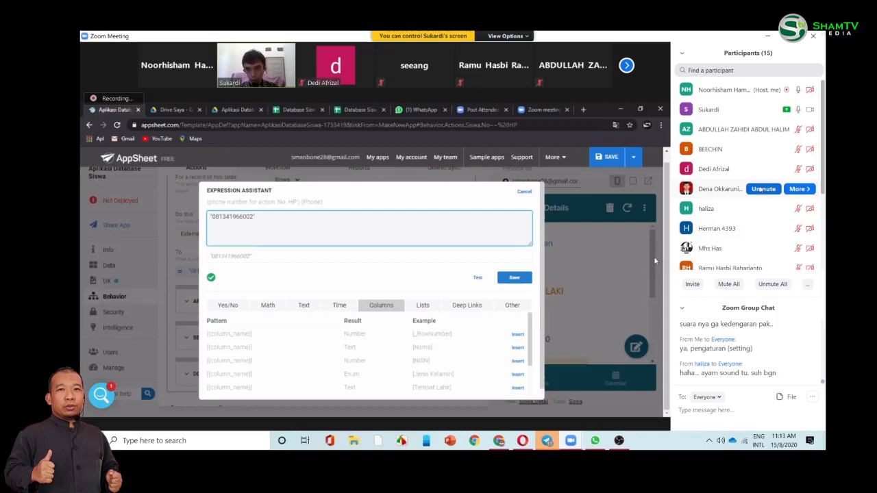
- Paste the Nomor Hp column name into the To expression, wrapped in brackets
{"action": "left_click_drag", "start_coordinate": [653, 295], "coordinate": [651, 333]}
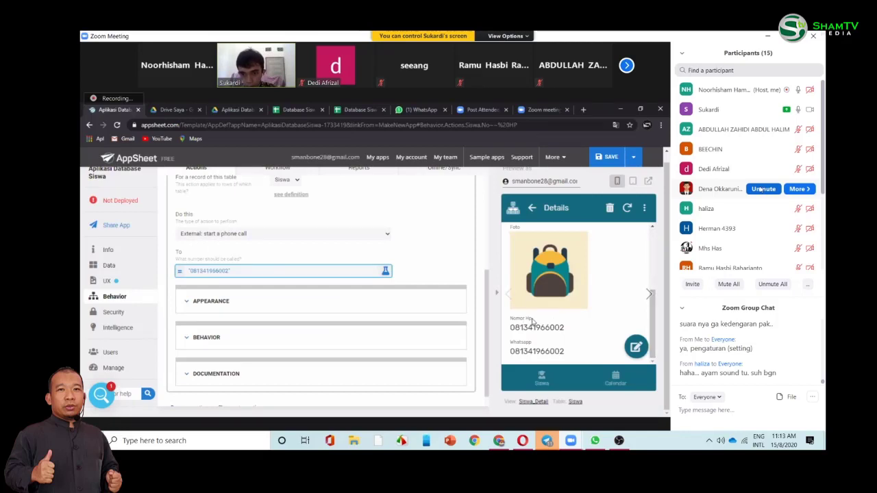
{"action": "left_click_drag", "start_coordinate": [532, 320], "coordinate": [510, 318]}
{"action": "key", "text": "ctrl+c"}
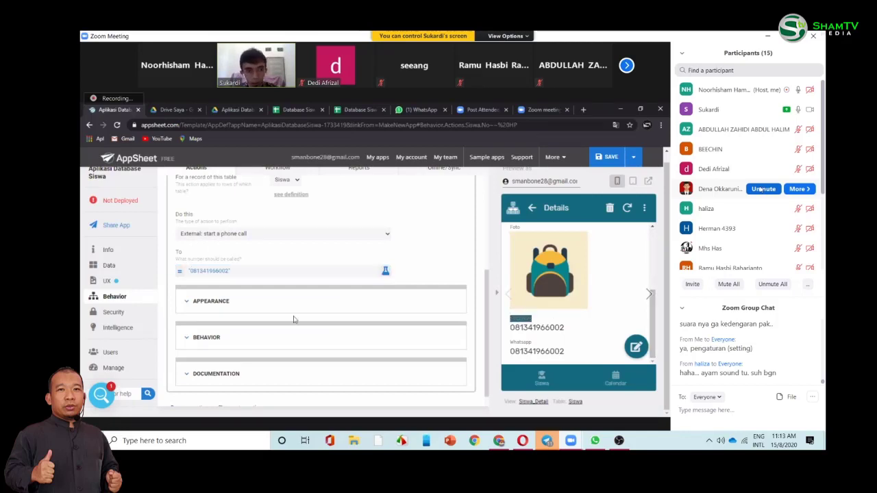
{"action": "left_click", "coordinate": [259, 272]}
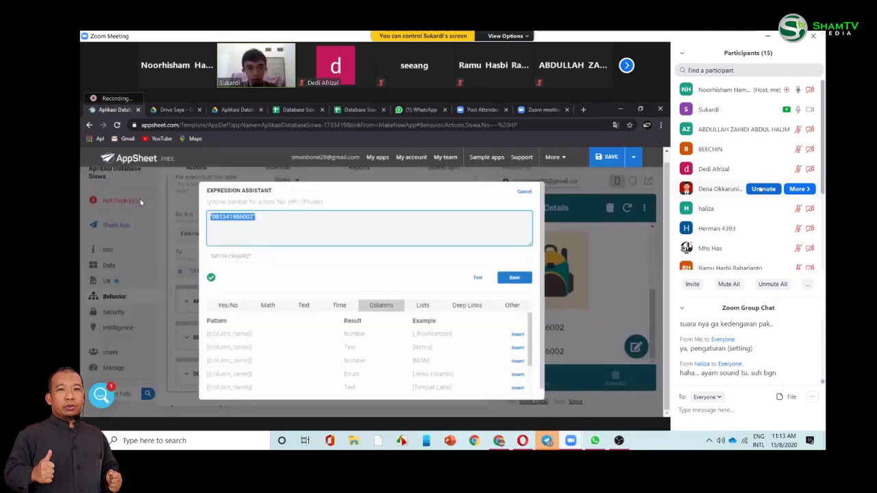
{"action": "key", "text": "ctrl+v"}
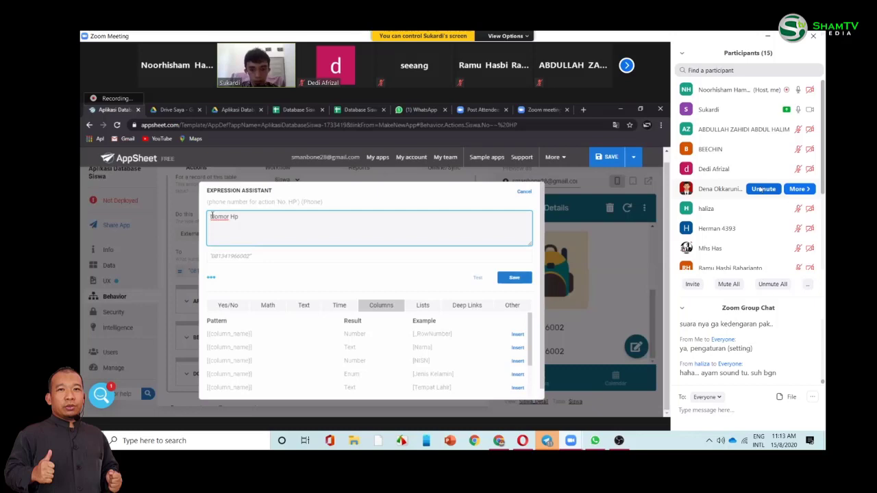
{"action": "type", "text": "["}
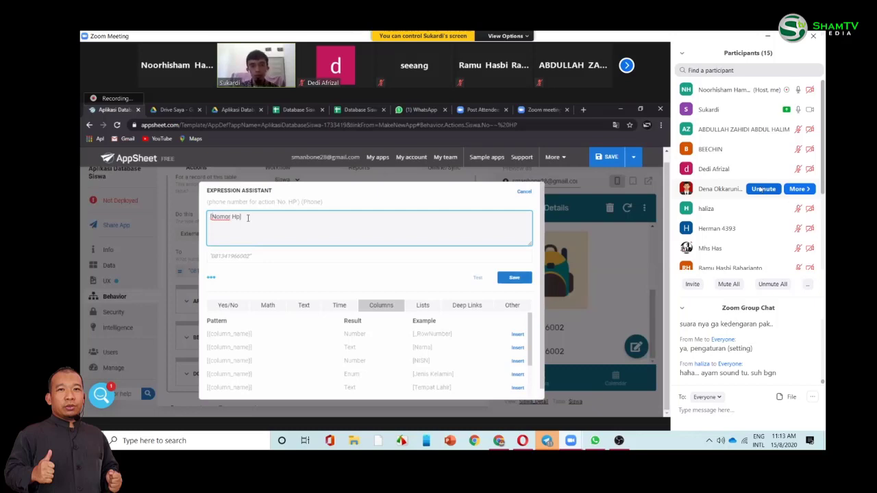
{"action": "type", "text": "]"}
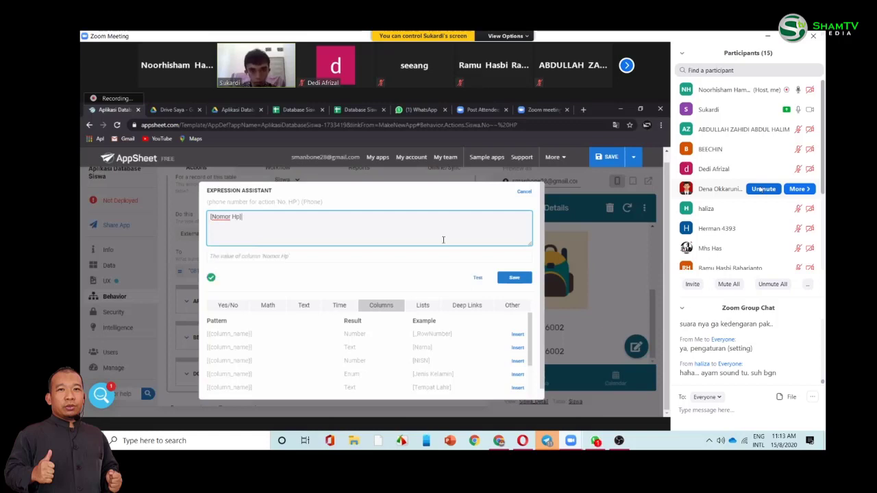
{"action": "left_click", "coordinate": [518, 279]}
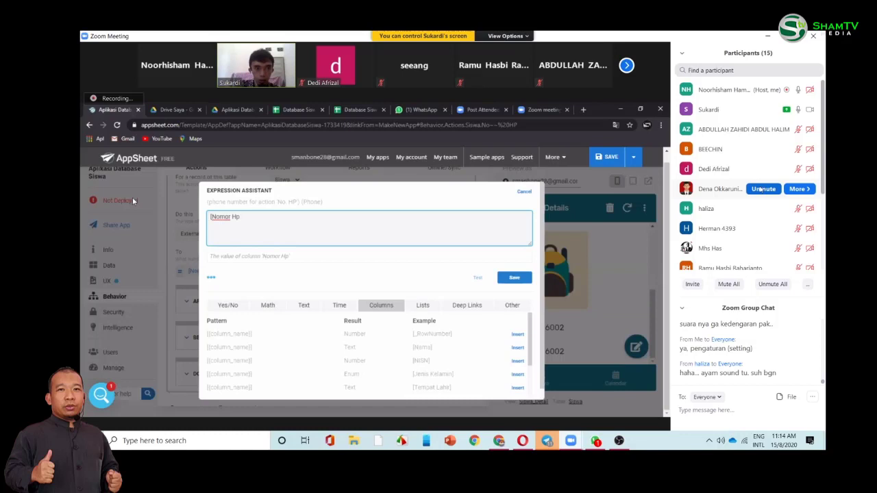
- Clear the expression, insert the [Nomor Hp] column reference, and save the formula
{"action": "key", "text": "ctrl+a"}
{"action": "key", "text": "BackSpace"}
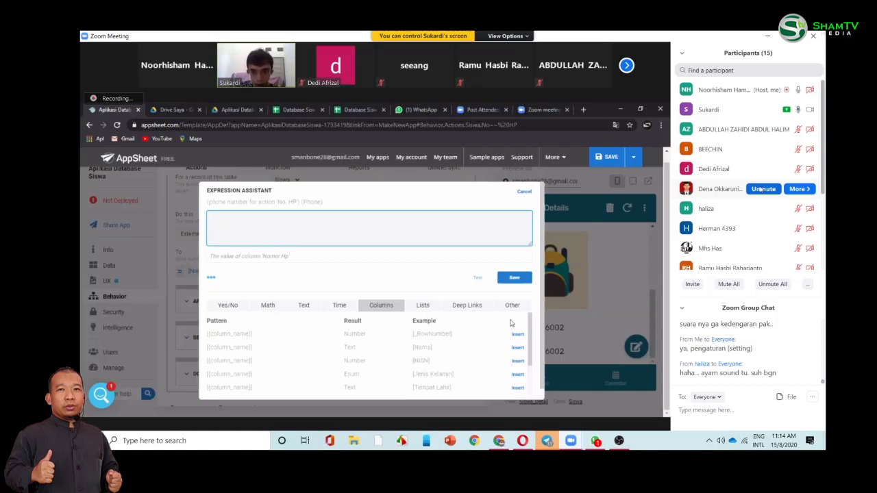
{"action": "scroll", "coordinate": [414, 311], "scroll_direction": "down", "scroll_amount": 1}
{"action": "left_click", "coordinate": [422, 308]}
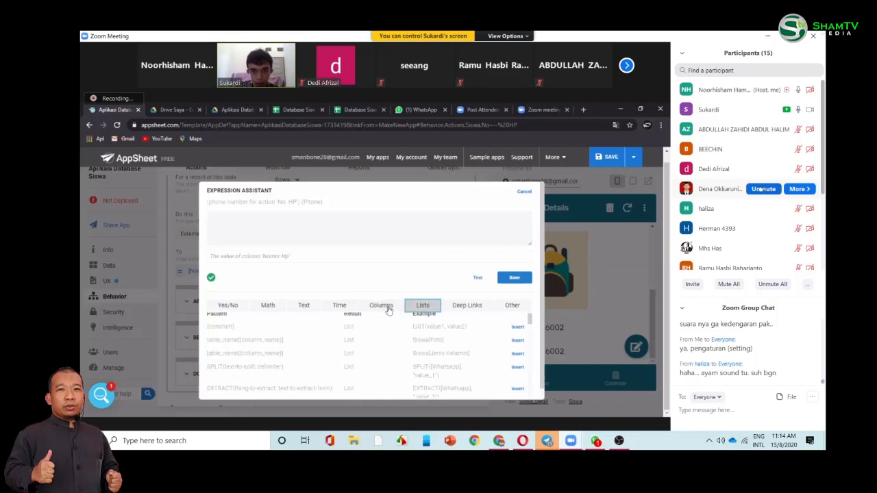
{"action": "left_click", "coordinate": [384, 307]}
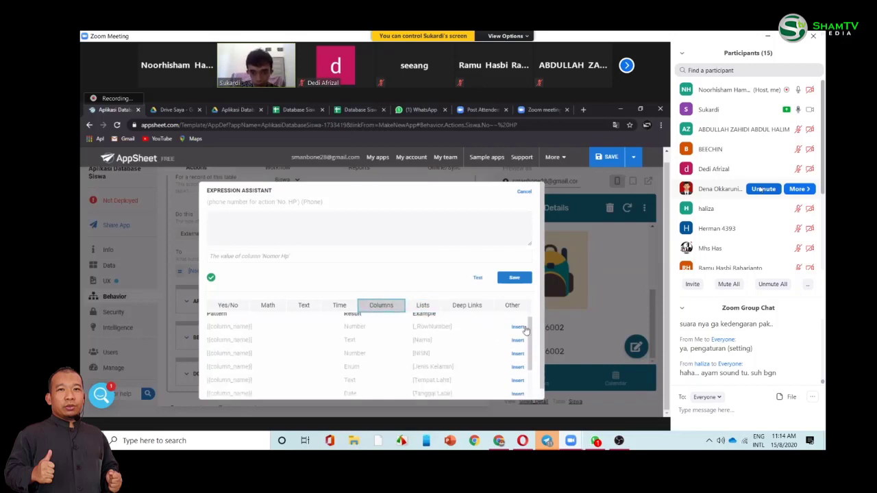
{"action": "left_click_drag", "start_coordinate": [529, 331], "coordinate": [528, 368]}
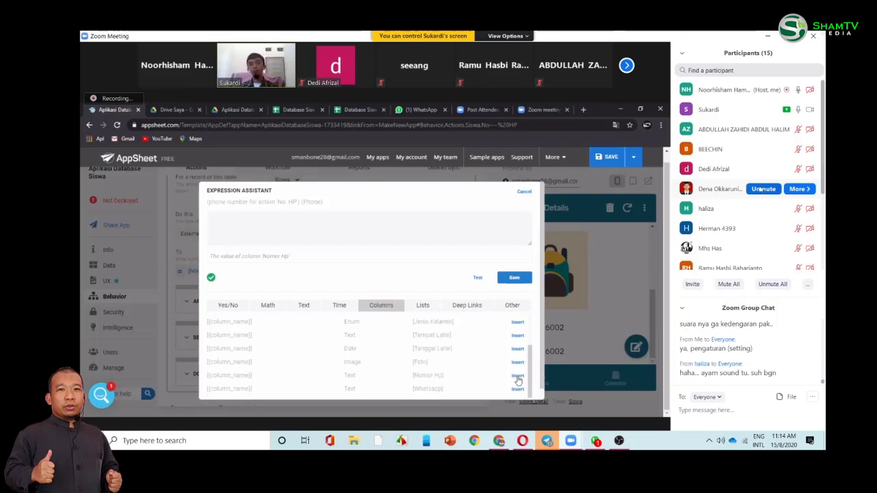
{"action": "left_click", "coordinate": [517, 378]}
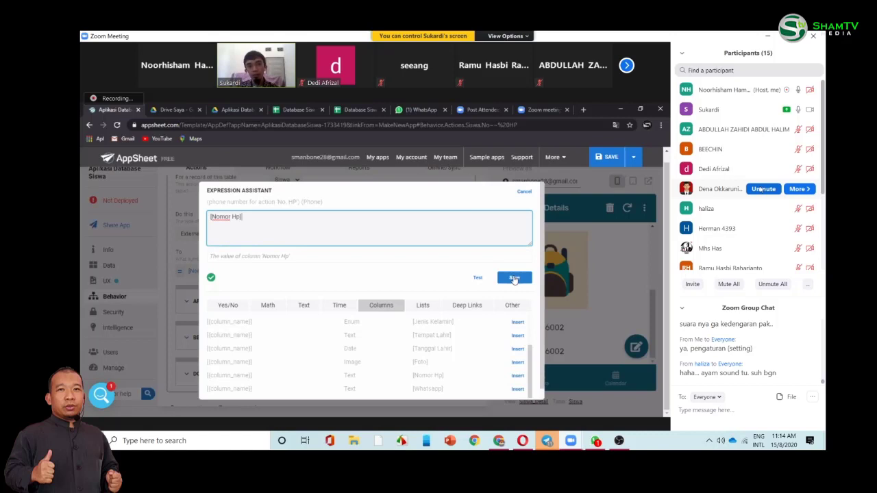
{"action": "left_click", "coordinate": [514, 279]}
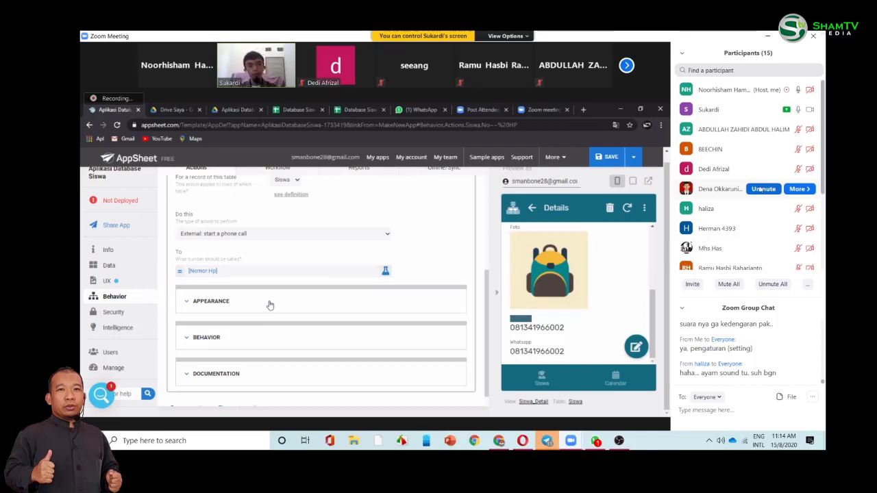
- Search the action icons for 'call' and give the No. HP action a phone icon
{"action": "left_click", "coordinate": [439, 310]}
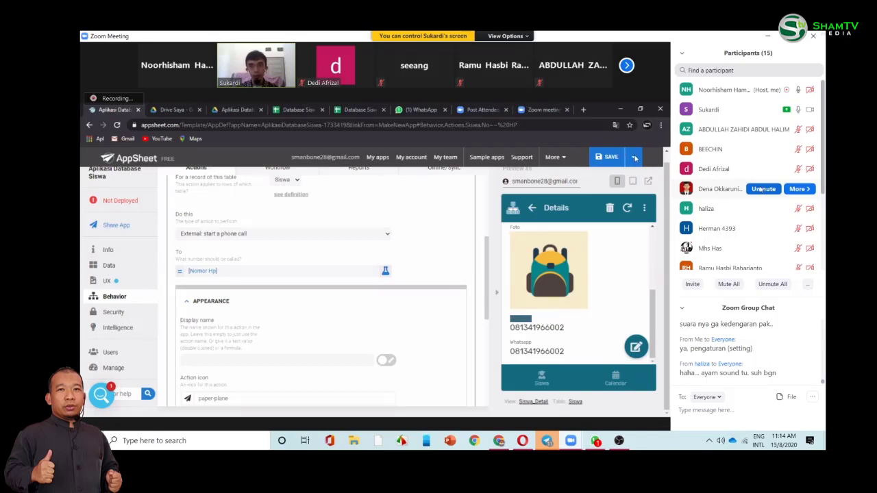
{"action": "key", "text": "ctrl+a"}
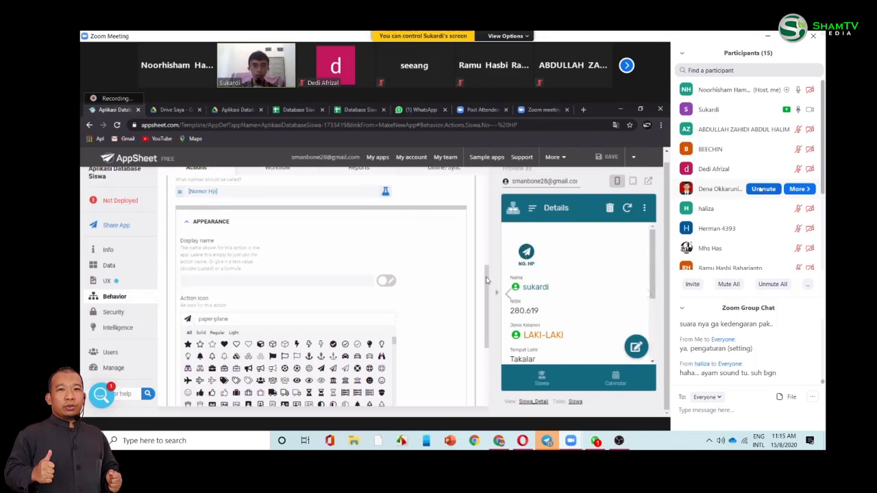
{"action": "left_click", "coordinate": [325, 318]}
{"action": "type", "text": "call"}
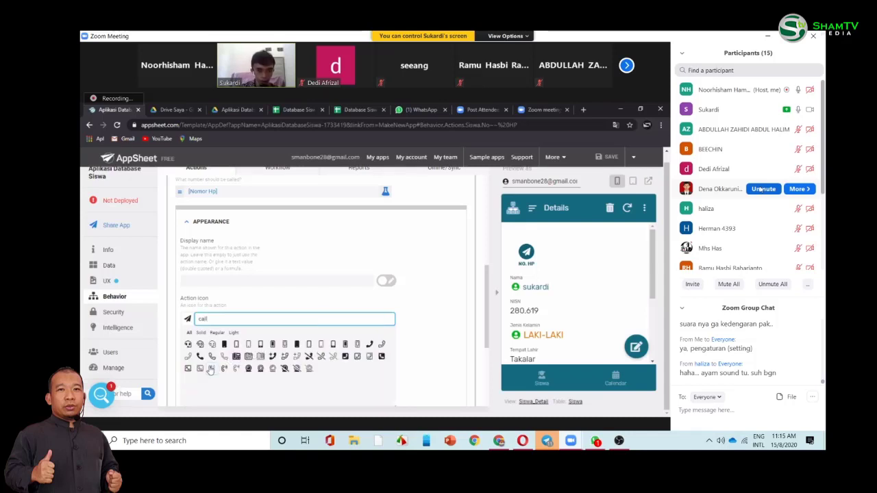
{"action": "left_click", "coordinate": [211, 369]}
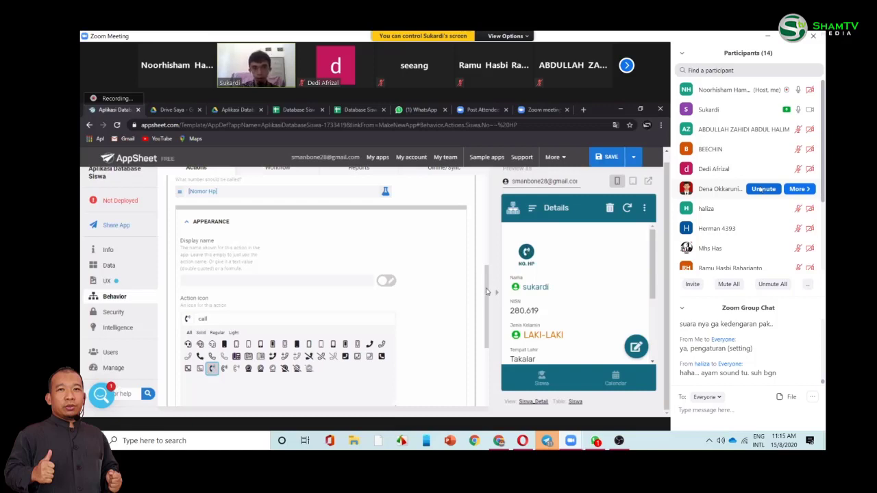
{"action": "left_click_drag", "start_coordinate": [486, 292], "coordinate": [486, 306]}
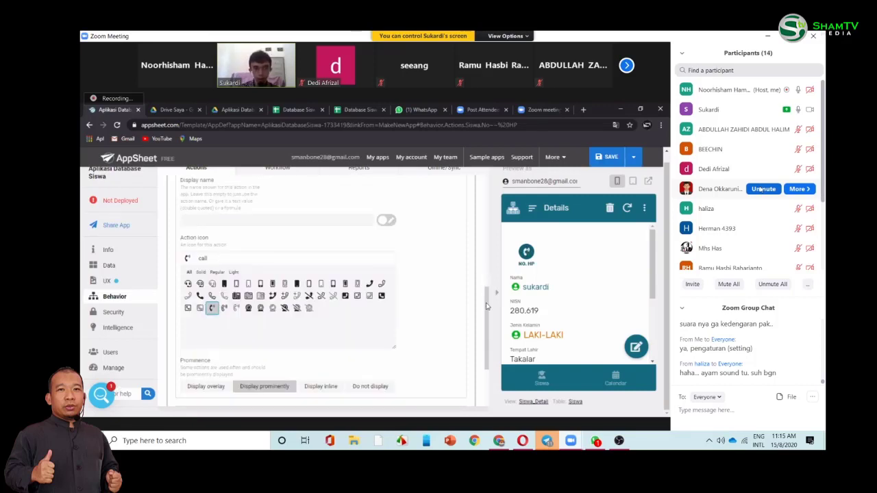
{"action": "scroll", "coordinate": [206, 347], "scroll_direction": "down", "scroll_amount": 1}
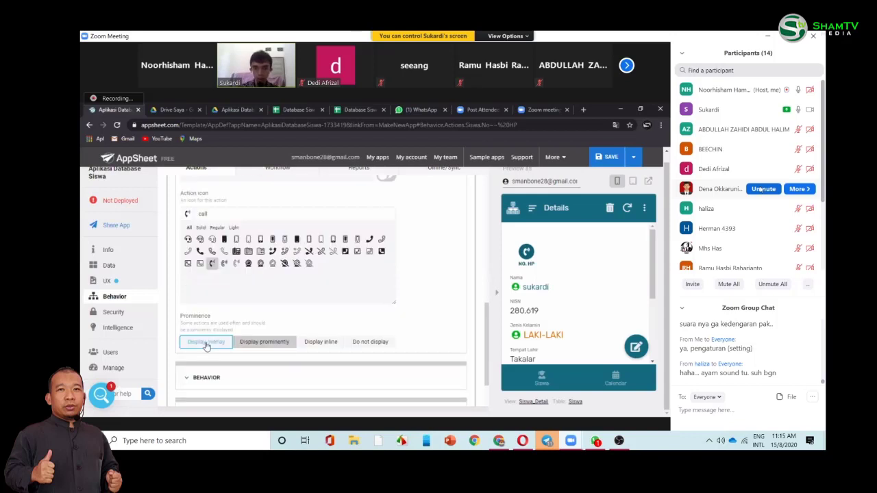
- Try the call action's Prominence options: floating overlay, display prominently, and inline
{"action": "left_click", "coordinate": [206, 344]}
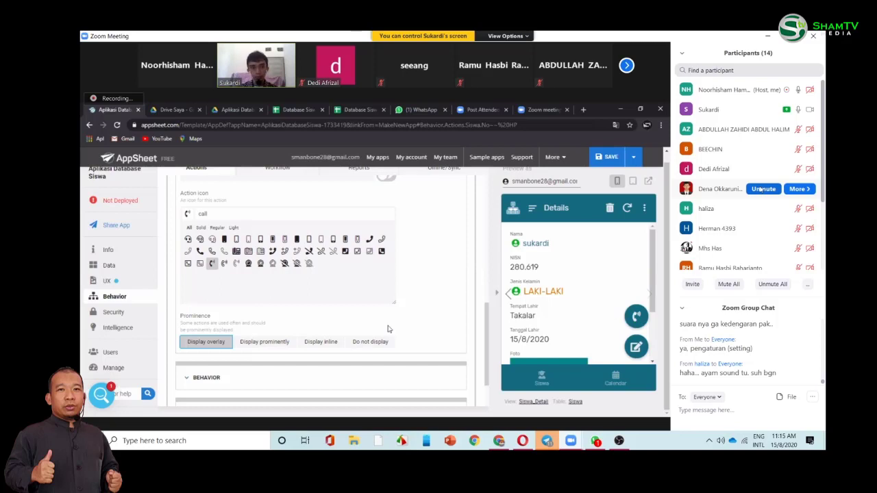
{"action": "left_click", "coordinate": [252, 342]}
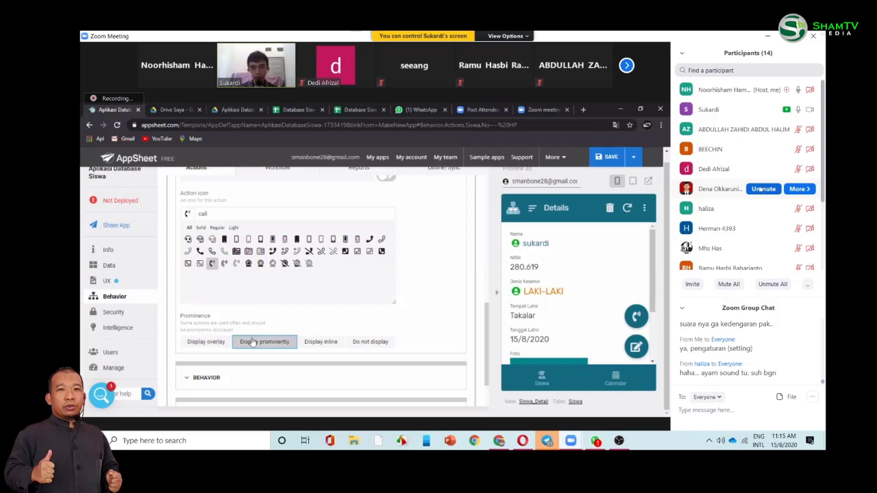
{"action": "left_click", "coordinate": [207, 341]}
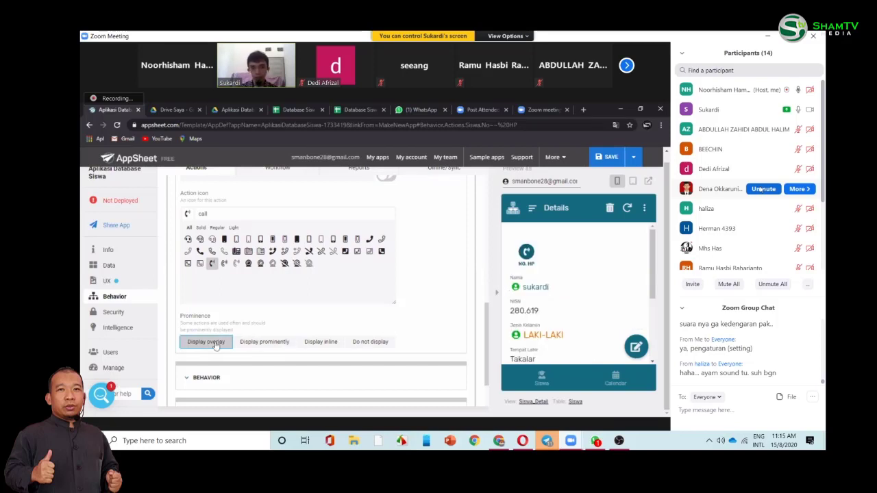
{"action": "left_click", "coordinate": [263, 345]}
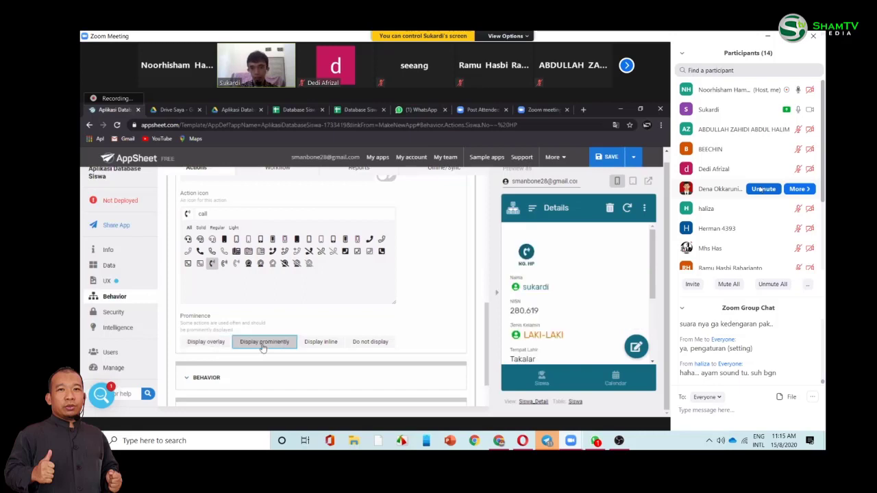
{"action": "left_click", "coordinate": [321, 344]}
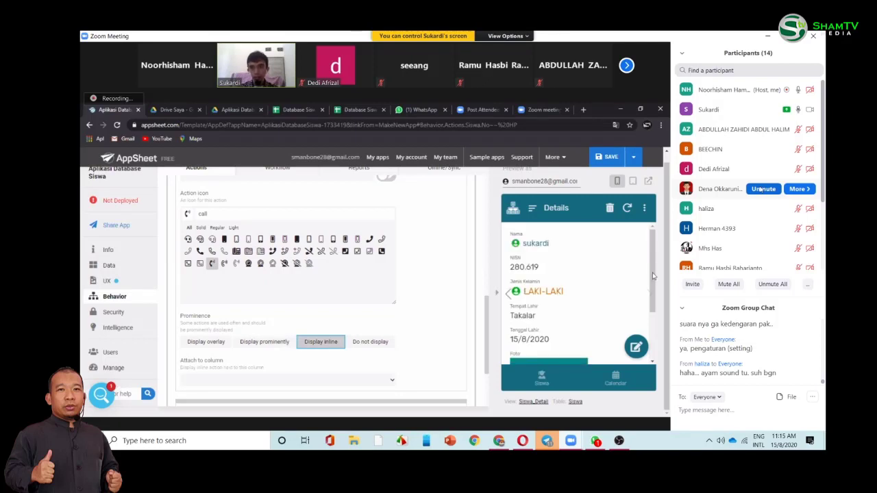
{"action": "scroll", "coordinate": [650, 335], "scroll_direction": "down", "scroll_amount": 3}
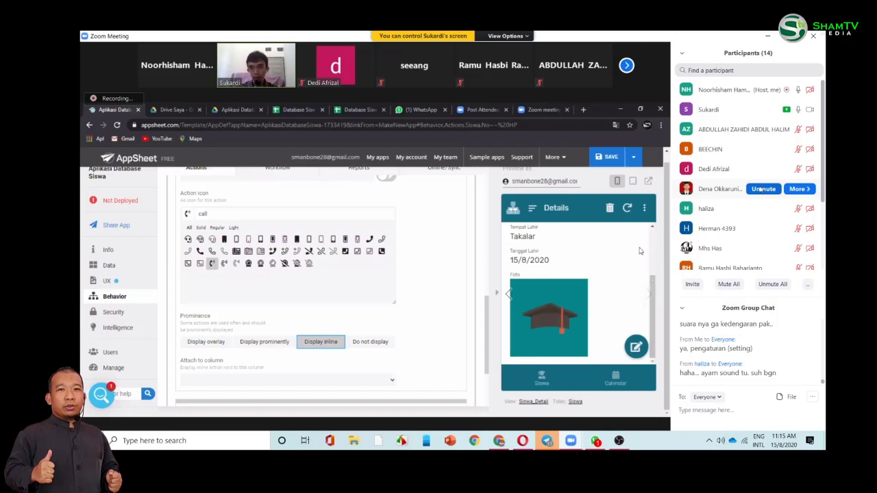
{"action": "scroll", "coordinate": [652, 272], "scroll_direction": "up", "scroll_amount": 2}
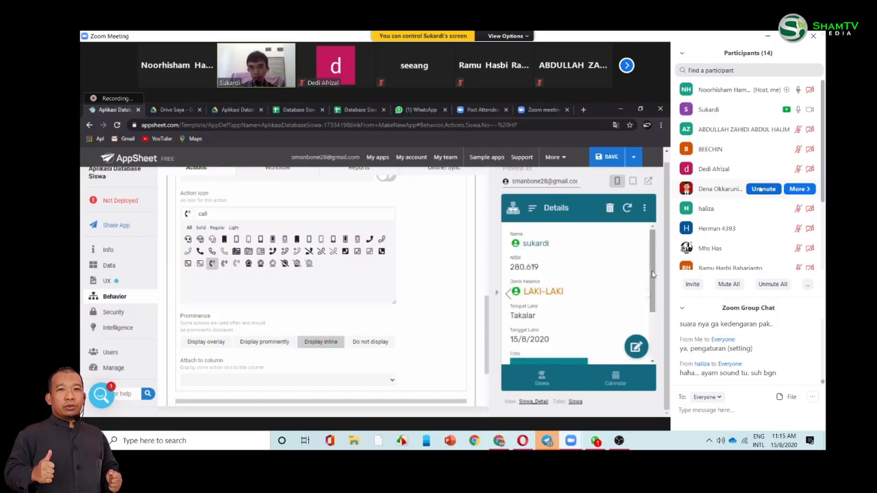
- Check how the call action looks on LAKI-LAKI students' details, including sukardi and Rahman
{"action": "left_click", "coordinate": [542, 381]}
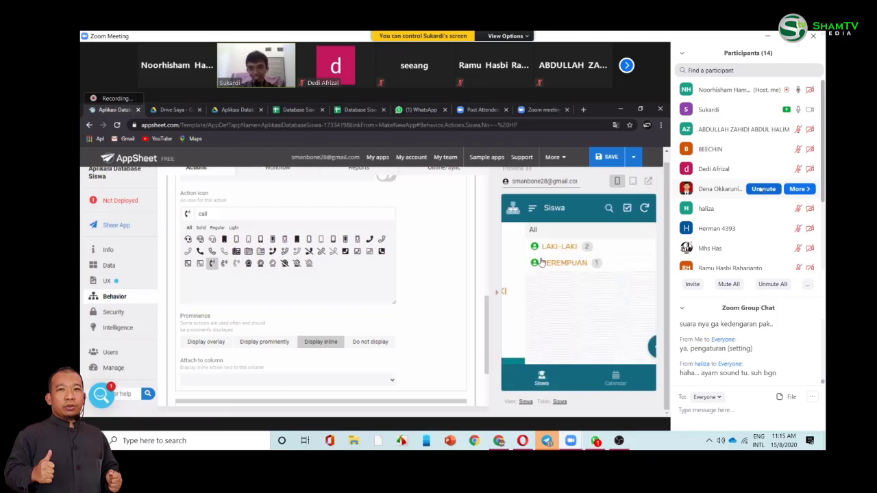
{"action": "left_click", "coordinate": [540, 248]}
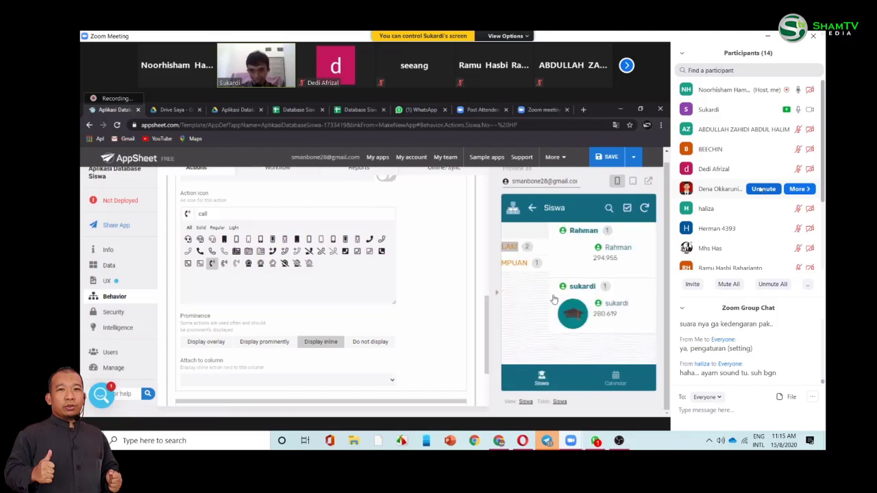
{"action": "left_click", "coordinate": [569, 250]}
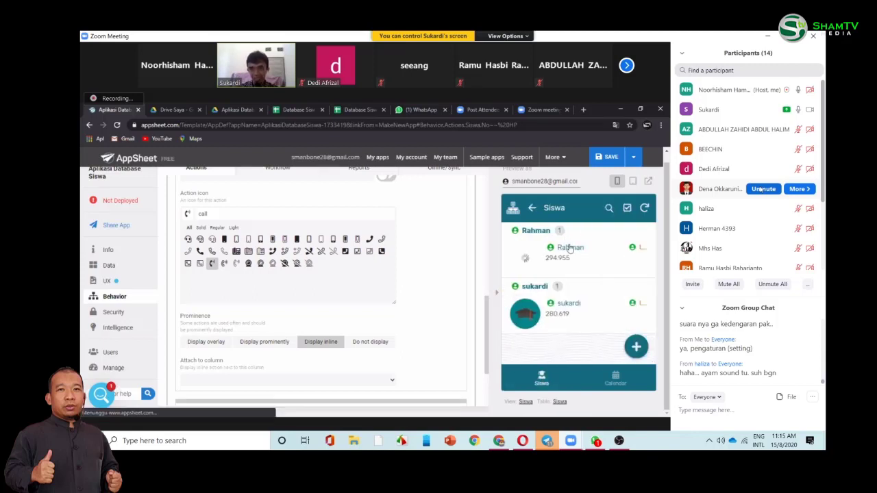
{"action": "scroll", "coordinate": [653, 279], "scroll_direction": "down", "scroll_amount": 1}
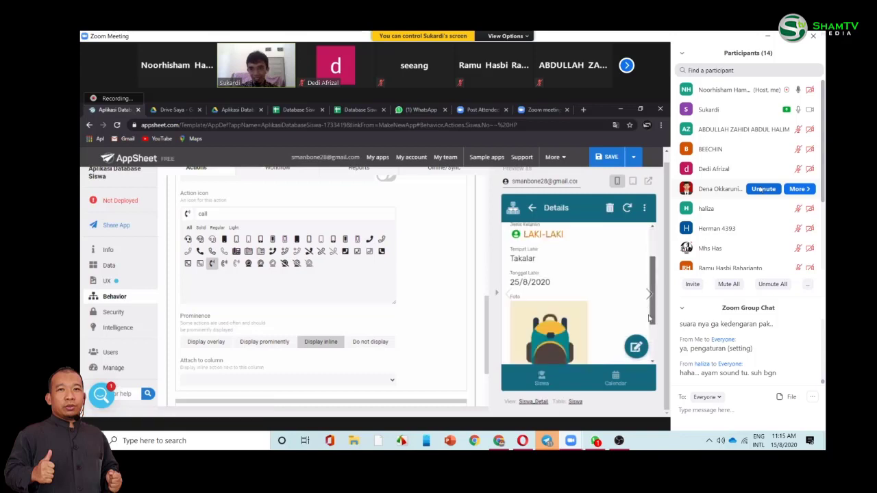
{"action": "scroll", "coordinate": [650, 274], "scroll_direction": "down", "scroll_amount": 1}
{"action": "scroll", "coordinate": [651, 241], "scroll_direction": "up", "scroll_amount": 1}
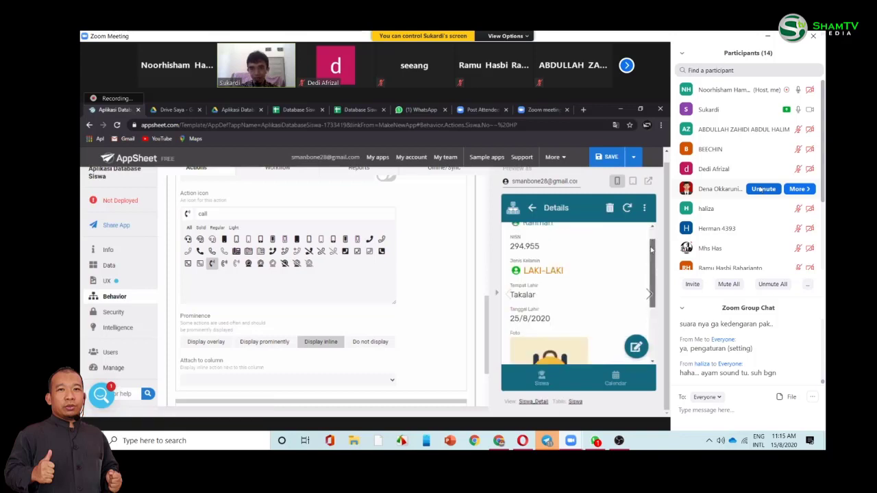
{"action": "scroll", "coordinate": [650, 240], "scroll_direction": "up", "scroll_amount": 1}
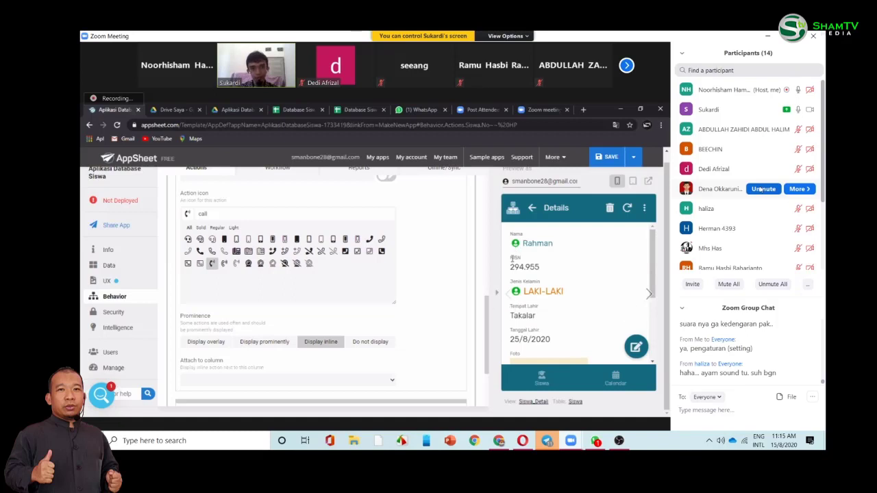
{"action": "left_click", "coordinate": [532, 211]}
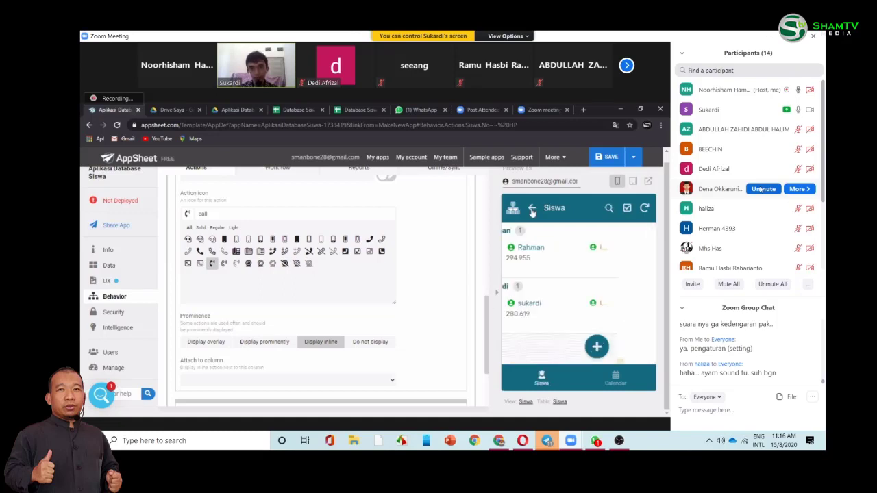
{"action": "left_click", "coordinate": [562, 302]}
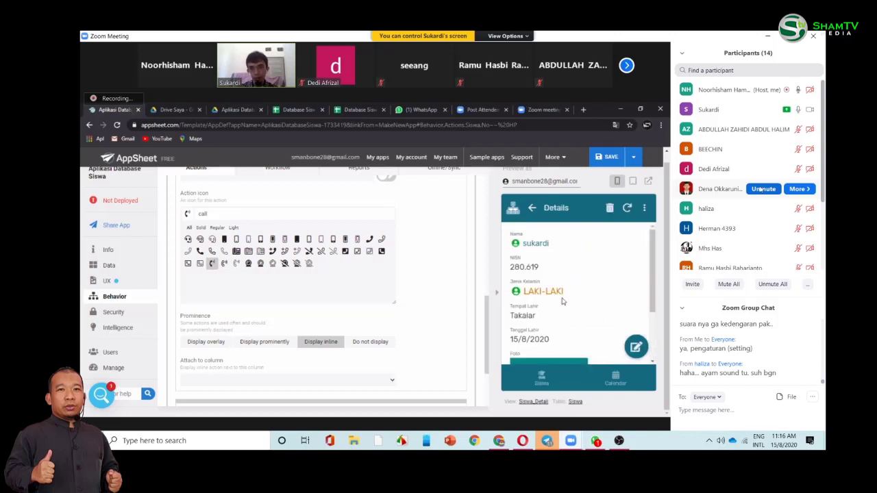
{"action": "left_click", "coordinate": [533, 211]}
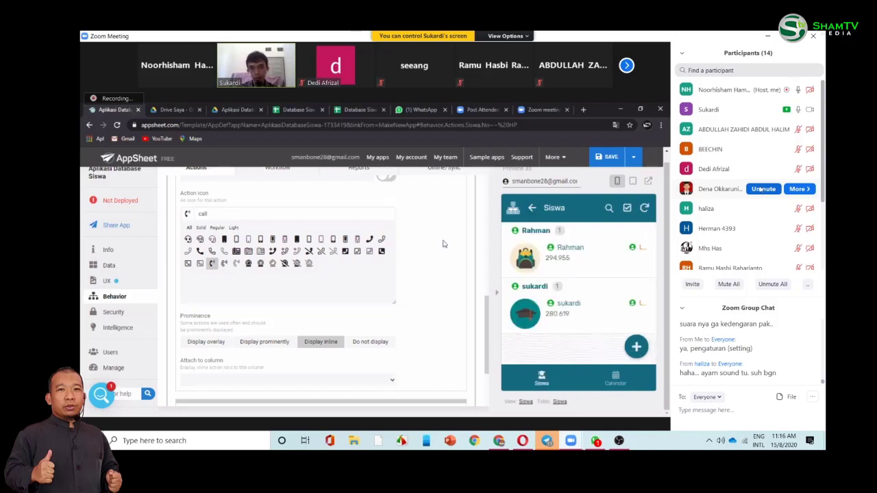
{"action": "left_click", "coordinate": [565, 264]}
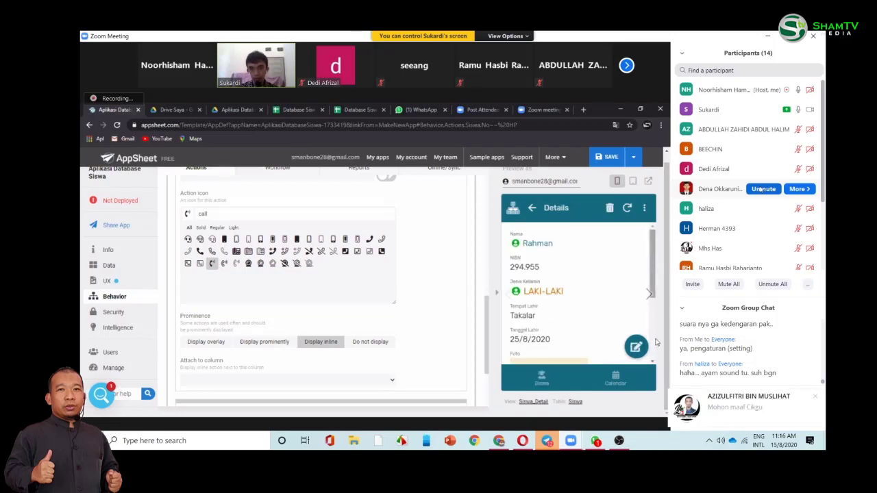
{"action": "scroll", "coordinate": [655, 342], "scroll_direction": "down", "scroll_amount": 3}
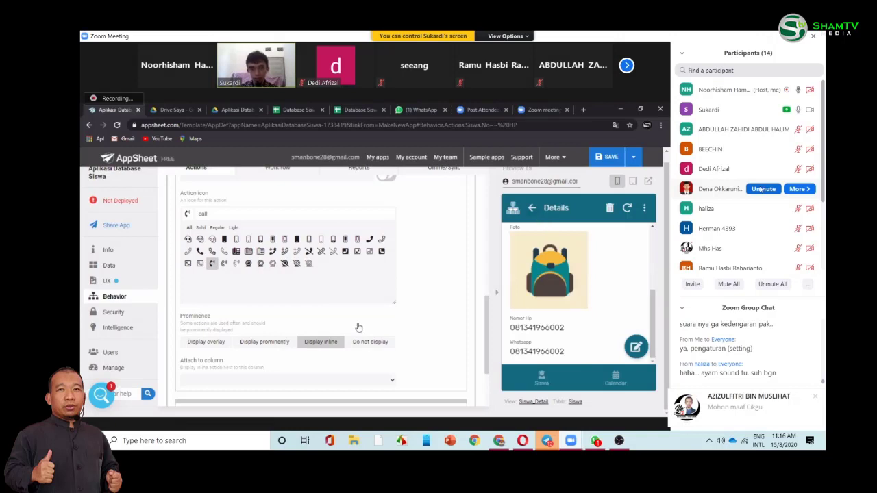
- Settle the call action's Prominence on Display prominently and expand its Behavior settings
{"action": "left_click", "coordinate": [365, 345]}
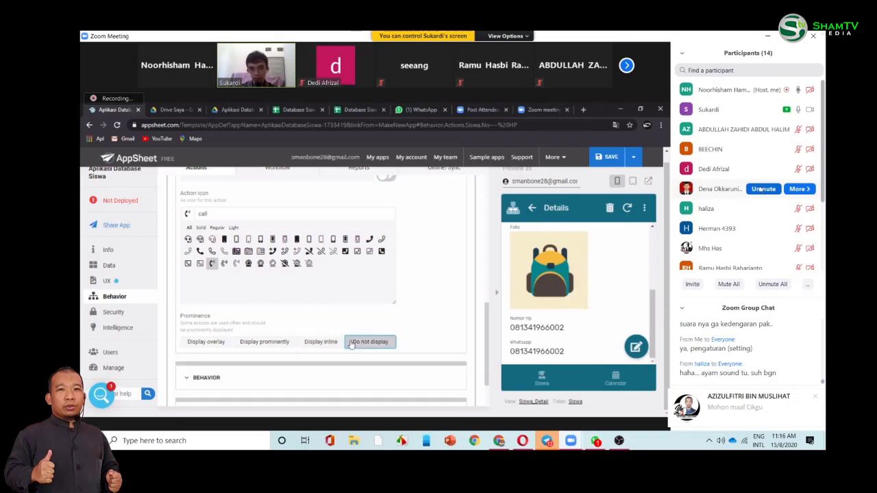
{"action": "left_click", "coordinate": [325, 344]}
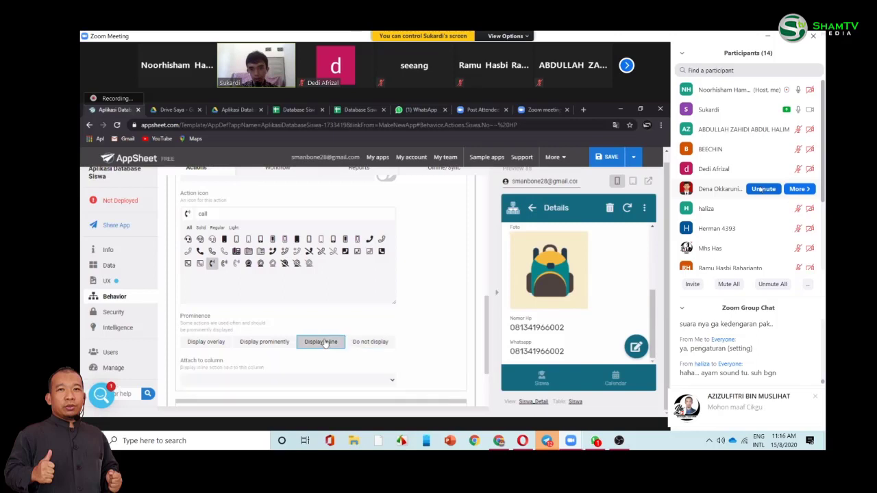
{"action": "left_click", "coordinate": [286, 347]}
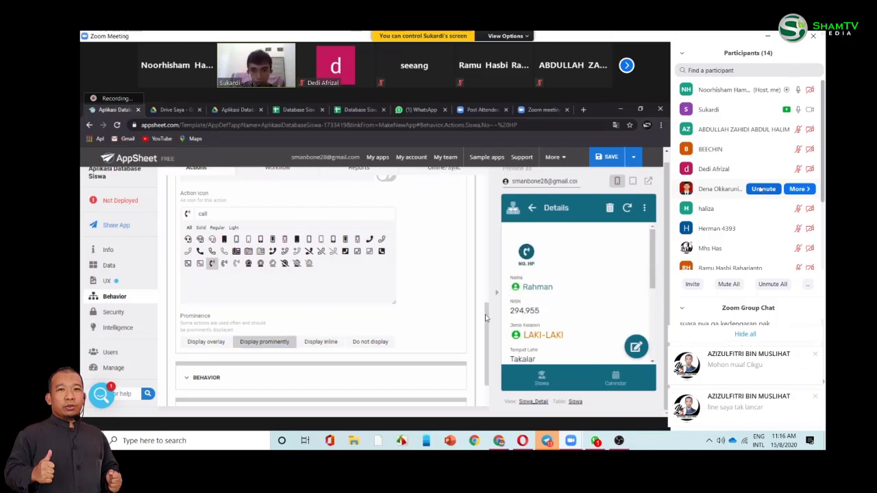
{"action": "scroll", "coordinate": [485, 335], "scroll_direction": "down", "scroll_amount": 2}
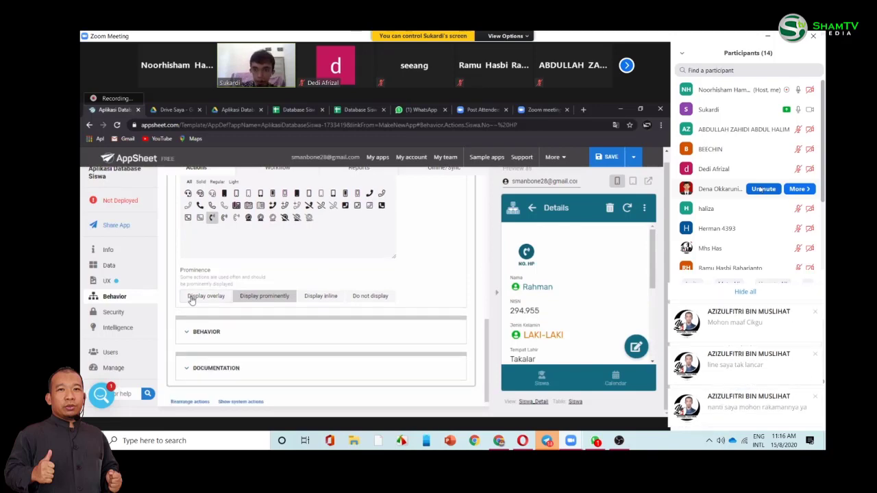
{"action": "left_click", "coordinate": [192, 298]}
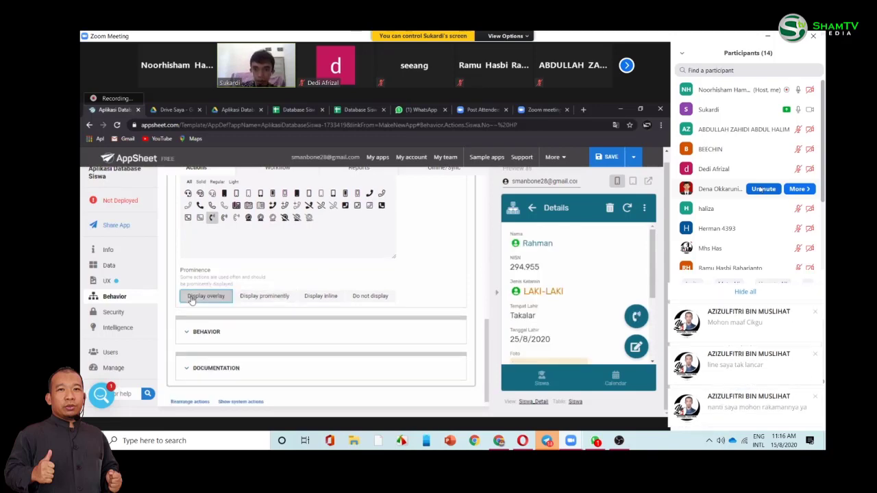
{"action": "left_click", "coordinate": [256, 299]}
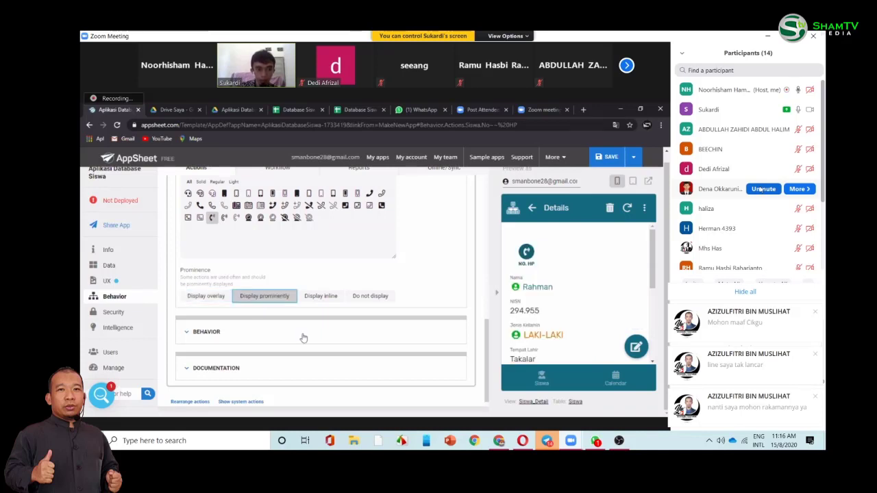
{"action": "left_click", "coordinate": [304, 337]}
{"action": "left_click_drag", "start_coordinate": [485, 324], "coordinate": [485, 355]}
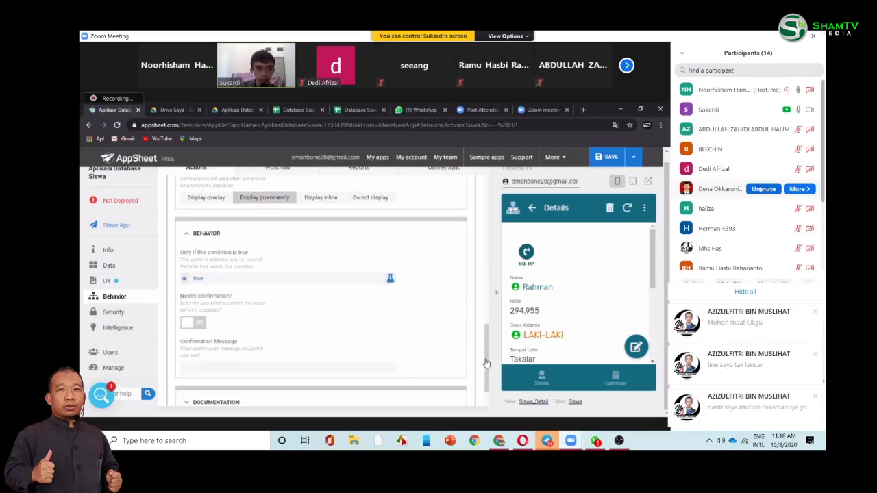
- Run the NO. HP call action from Rahman's details in the preview
{"action": "scroll", "coordinate": [226, 260], "scroll_direction": "down", "scroll_amount": 1}
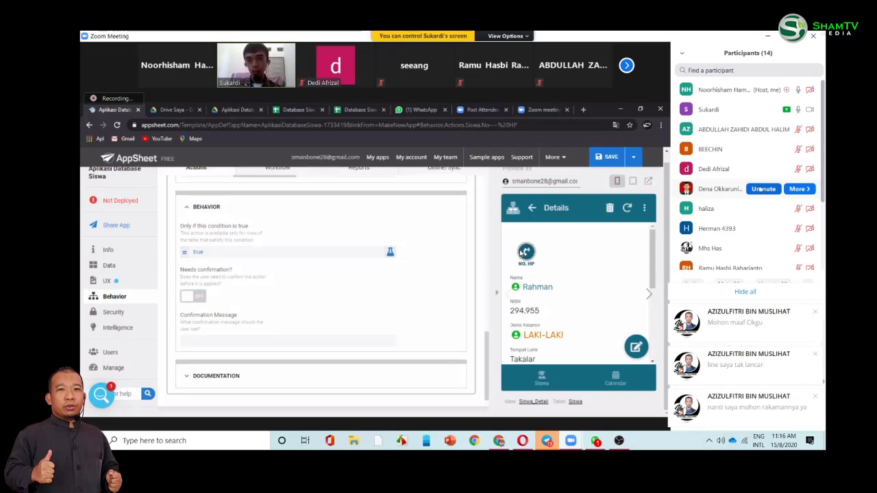
{"action": "left_click", "coordinate": [525, 251]}
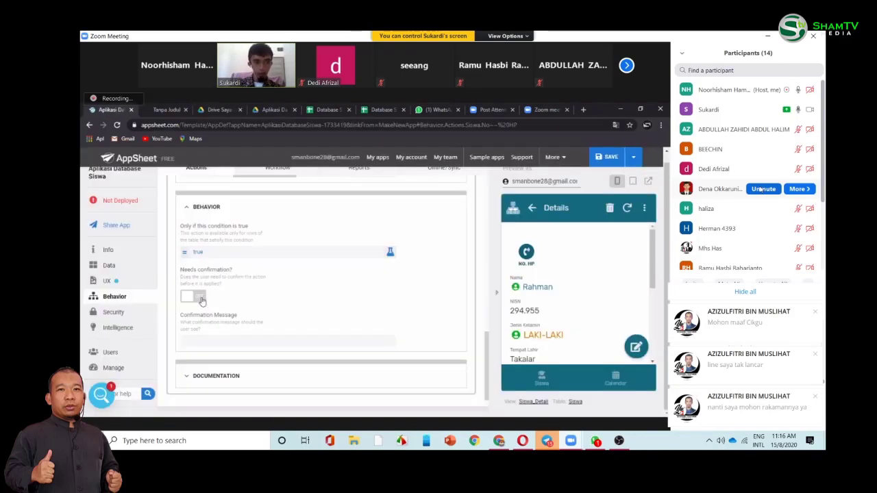
- Turn on Needs confirmation with message 'Apakah anda ingin menelpon?' and test the call action
{"action": "left_click", "coordinate": [200, 298]}
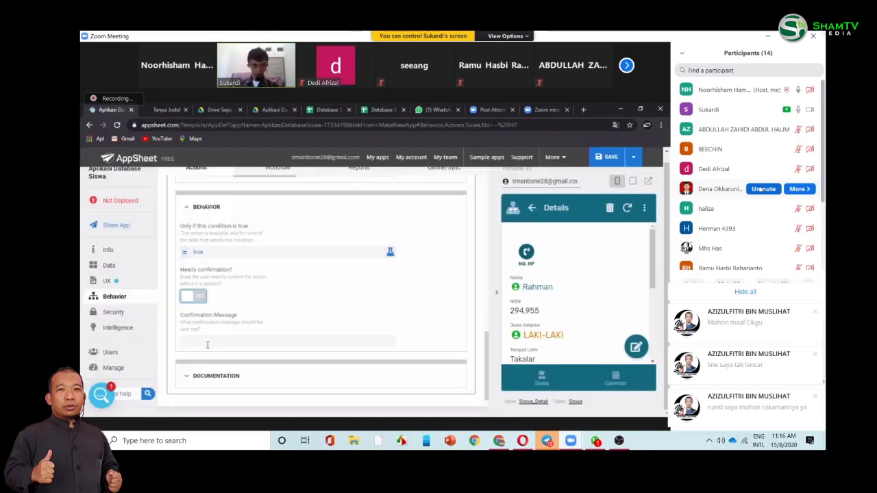
{"action": "left_click", "coordinate": [207, 342]}
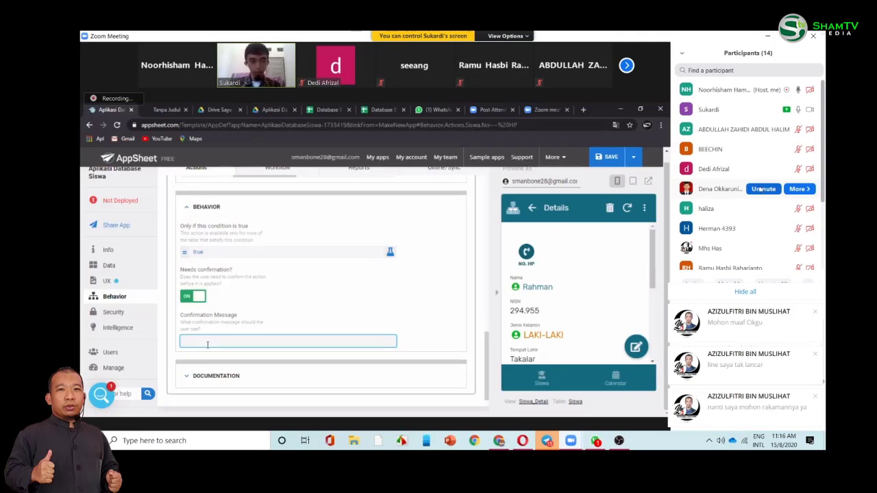
{"action": "type", "text": "Apakah apdai n"}
{"action": "key", "text": "BackSpace"}
{"action": "type", "text": "in"}
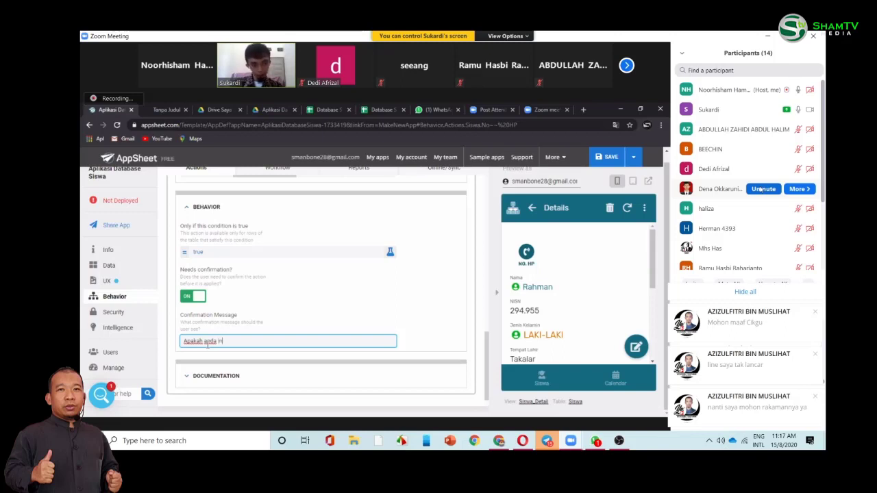
{"action": "type", "text": "gin"}
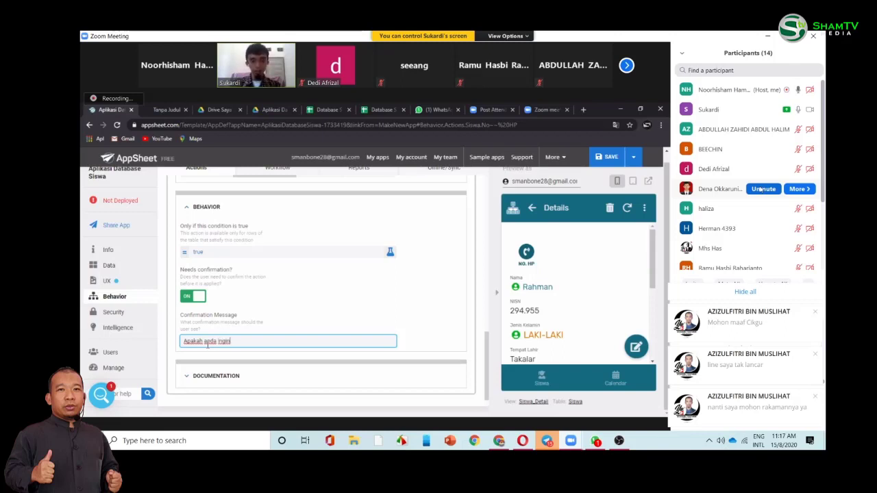
{"action": "type", "text": " mene"}
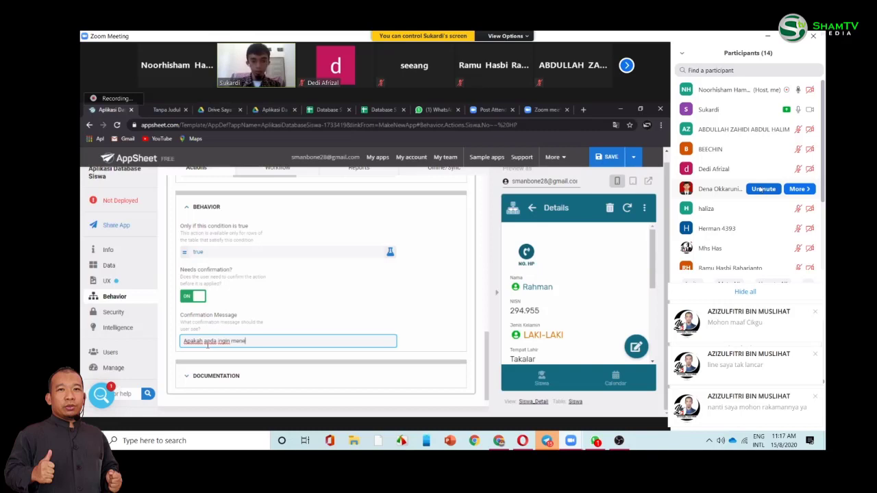
{"action": "type", "text": "lpon"}
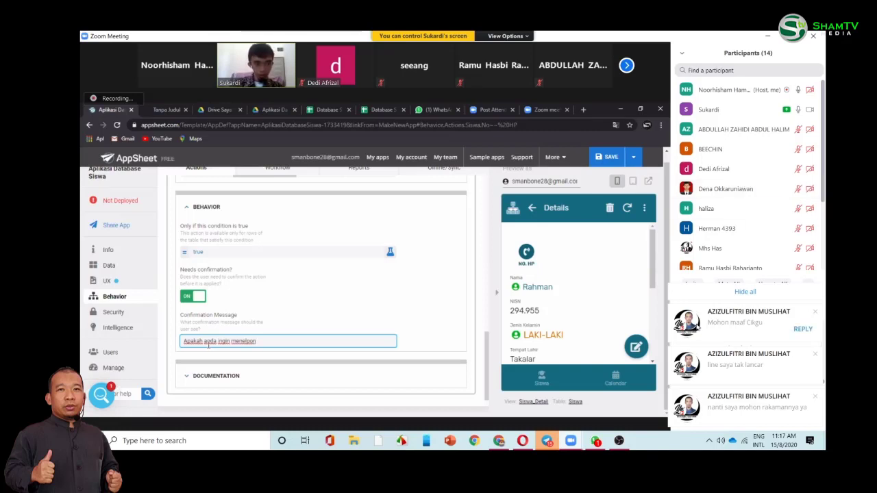
{"action": "left_click", "coordinate": [744, 293]}
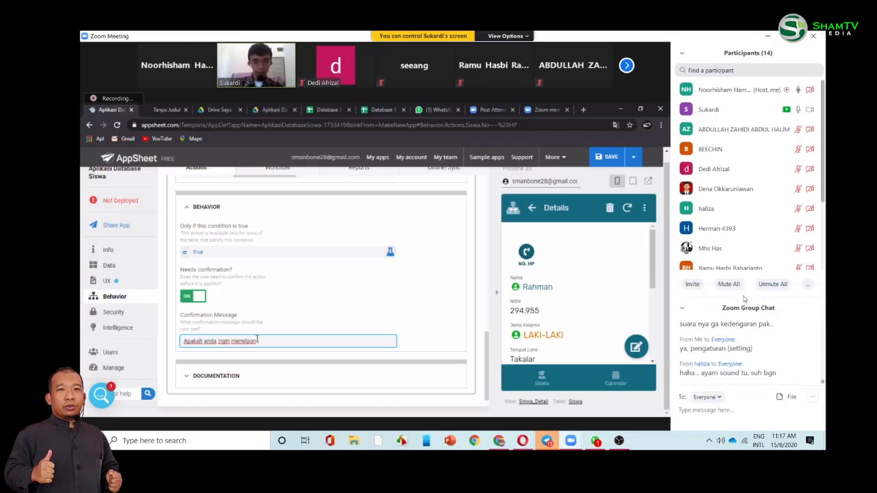
{"action": "key", "text": "BackSpace"}
{"action": "key", "text": "BackSpace"}
{"action": "key", "text": "BackSpace"}
{"action": "key", "text": "BackSpace"}
{"action": "key", "text": "BackSpace"}
{"action": "key", "text": "BackSpace"}
{"action": "key", "text": "BackSpace"}
{"action": "key", "text": "BackSpace"}
{"action": "type", "text": "men"}
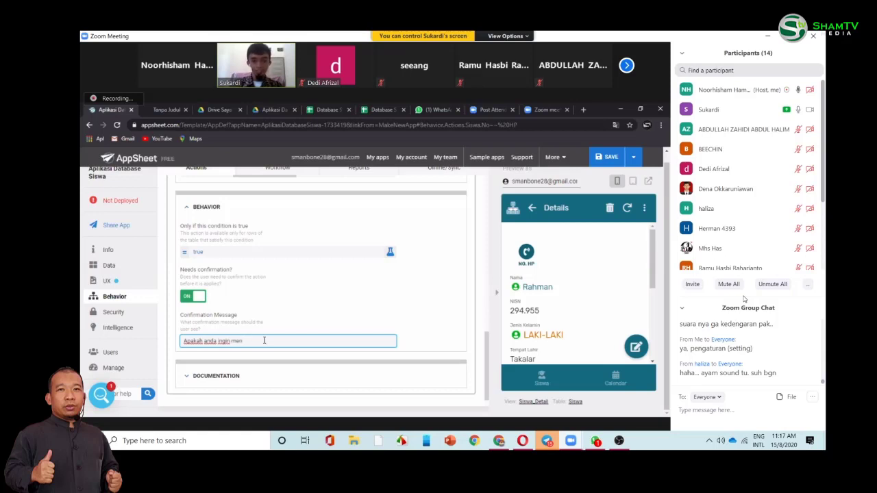
{"action": "type", "text": "elpo"}
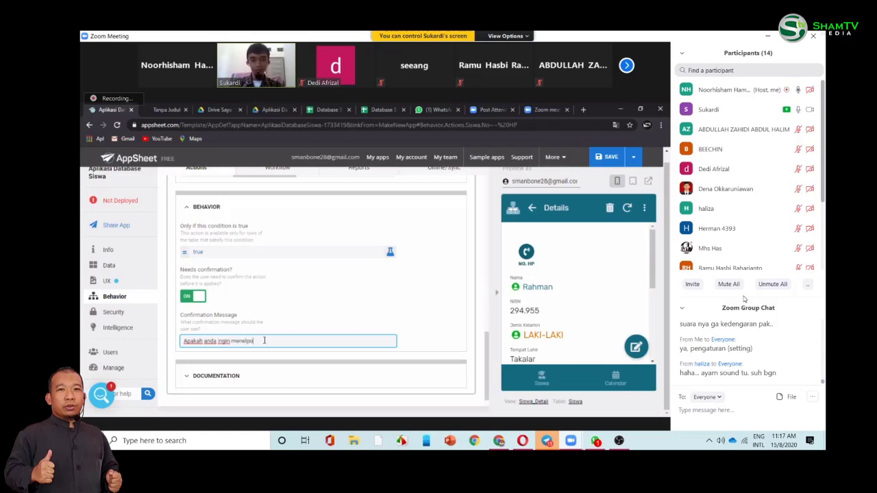
{"action": "type", "text": "n?"}
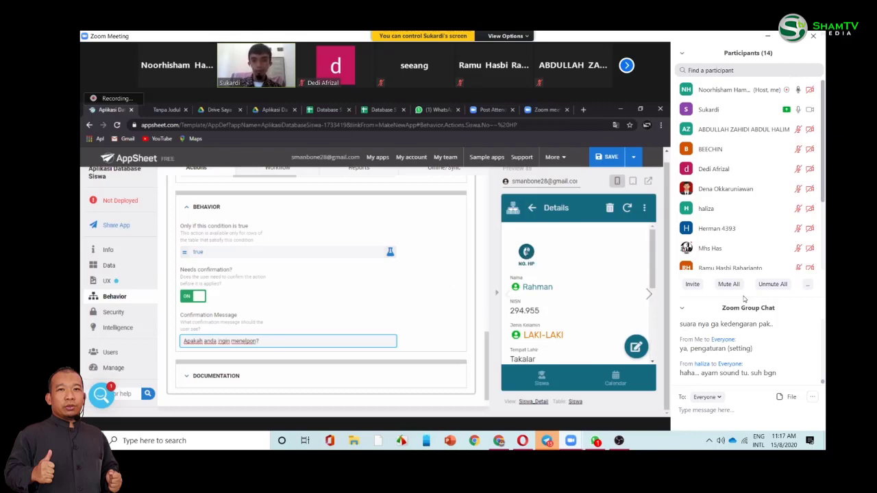
{"action": "left_click", "coordinate": [526, 251]}
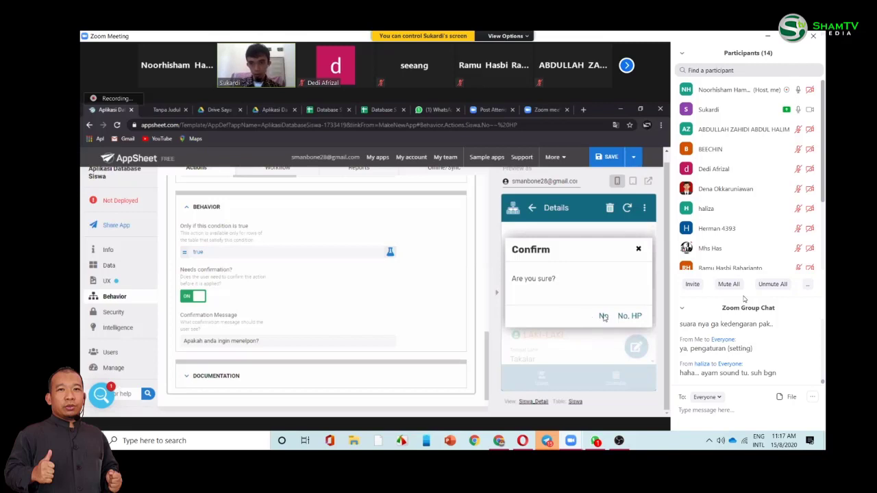
- Cancel the confirmation prompt, run the call action again, and close the Confirm dialog
{"action": "left_click", "coordinate": [604, 316]}
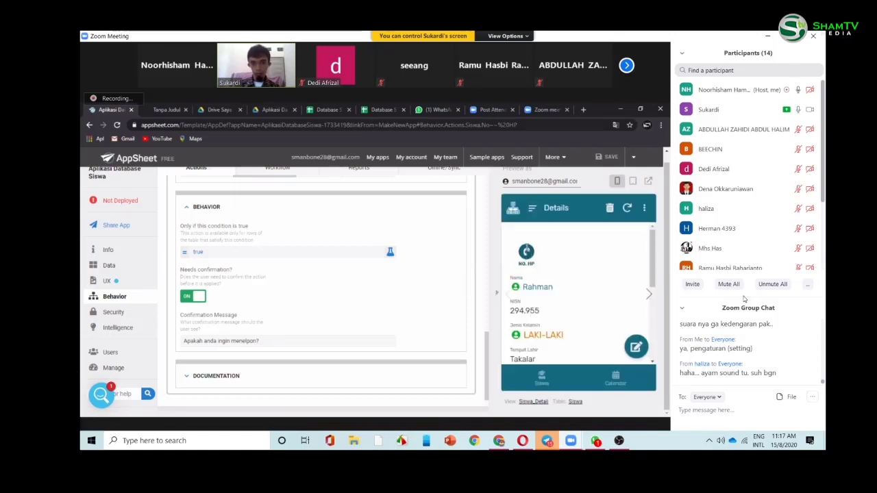
{"action": "left_click", "coordinate": [525, 252]}
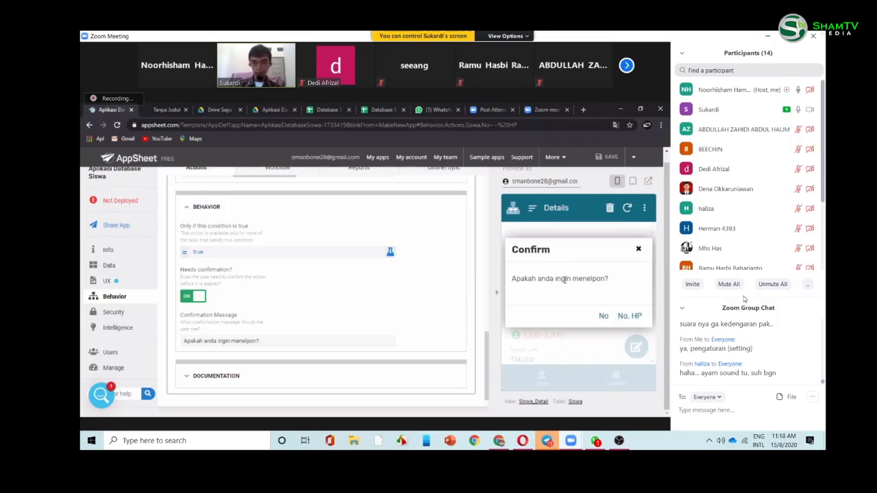
{"action": "left_click", "coordinate": [639, 248]}
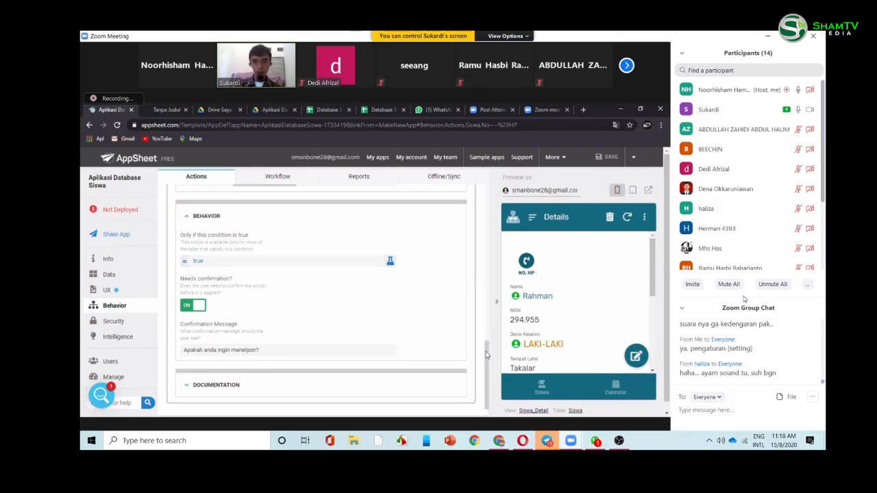
{"action": "left_click_drag", "start_coordinate": [486, 354], "coordinate": [497, 255]}
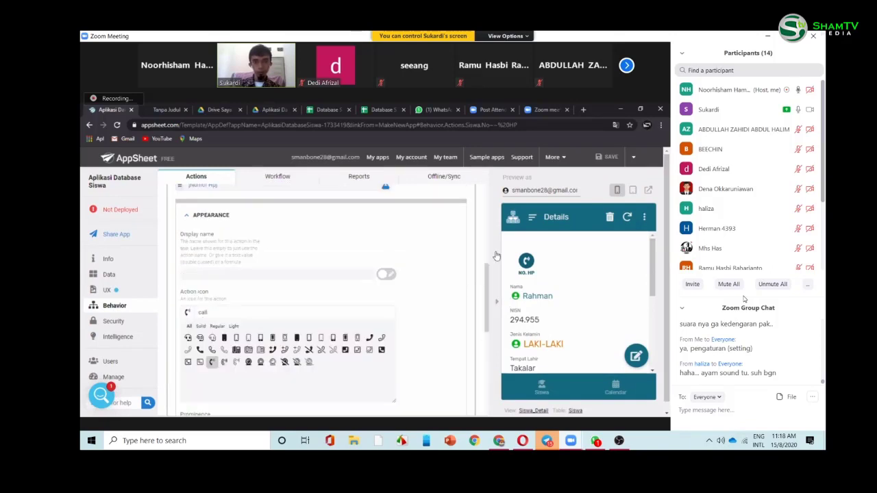
{"action": "scroll", "coordinate": [490, 258], "scroll_direction": "up", "scroll_amount": 1}
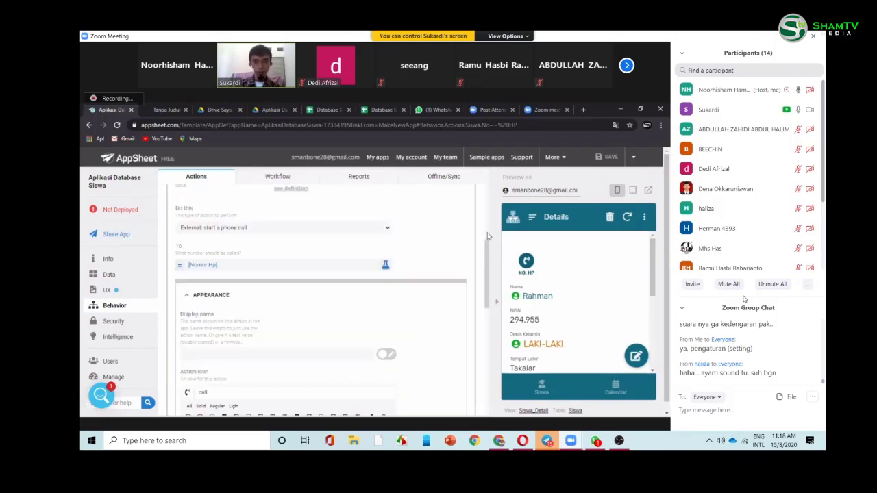
{"action": "left_click_drag", "start_coordinate": [488, 236], "coordinate": [488, 222]}
{"action": "scroll", "coordinate": [488, 221], "scroll_direction": "up", "scroll_amount": 1}
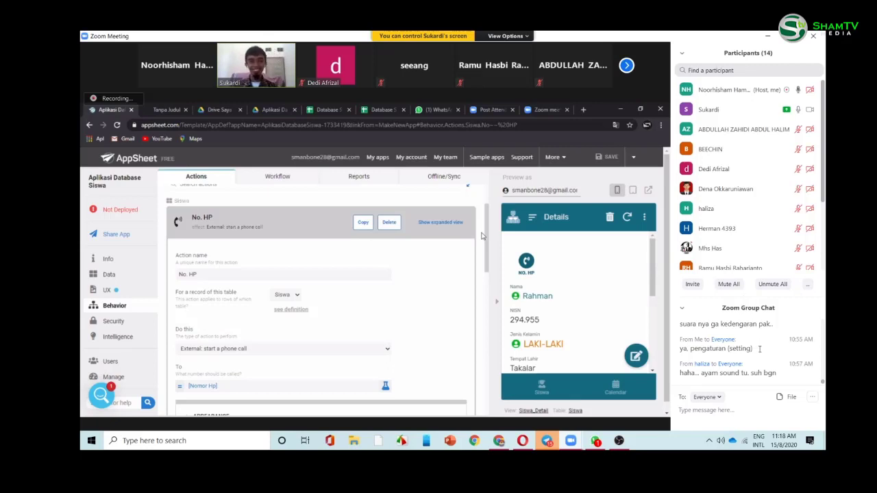
{"action": "scroll", "coordinate": [759, 350], "scroll_direction": "up", "scroll_amount": 5}
{"action": "scroll", "coordinate": [759, 349], "scroll_direction": "down", "scroll_amount": 4}
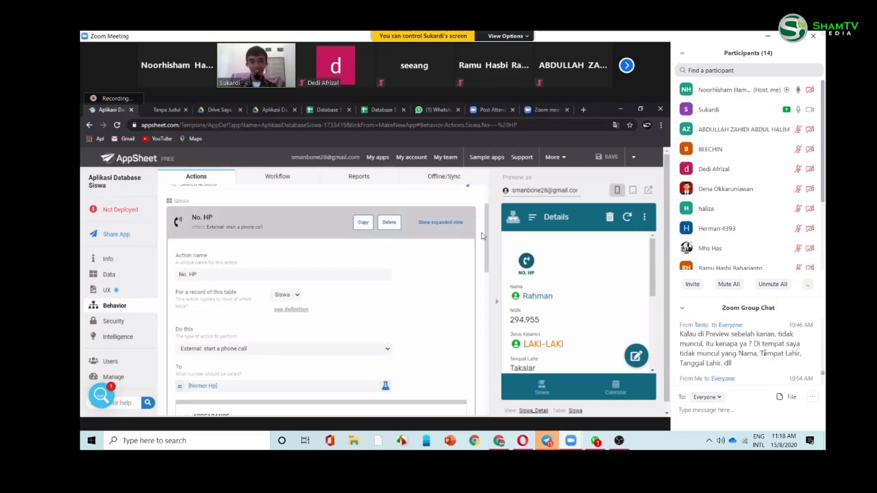
{"action": "scroll", "coordinate": [759, 349], "scroll_direction": "up", "scroll_amount": 5}
{"action": "scroll", "coordinate": [765, 353], "scroll_direction": "up", "scroll_amount": 6}
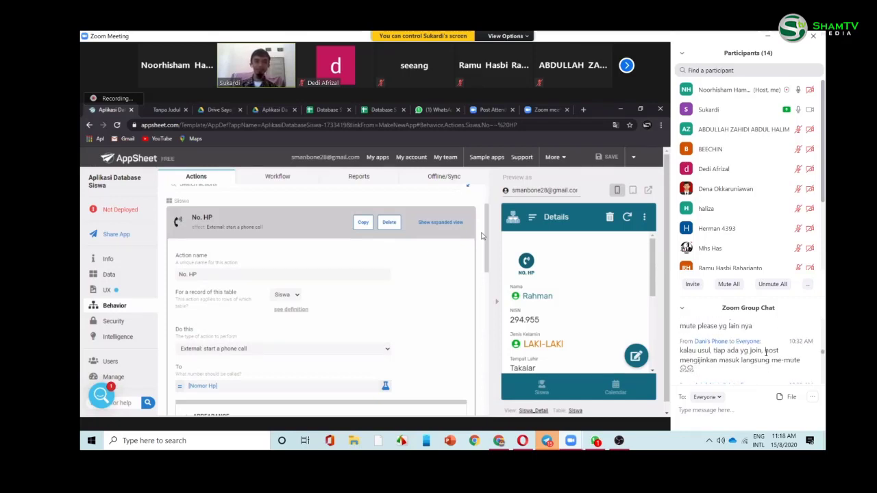
{"action": "scroll", "coordinate": [766, 354], "scroll_direction": "up", "scroll_amount": 8}
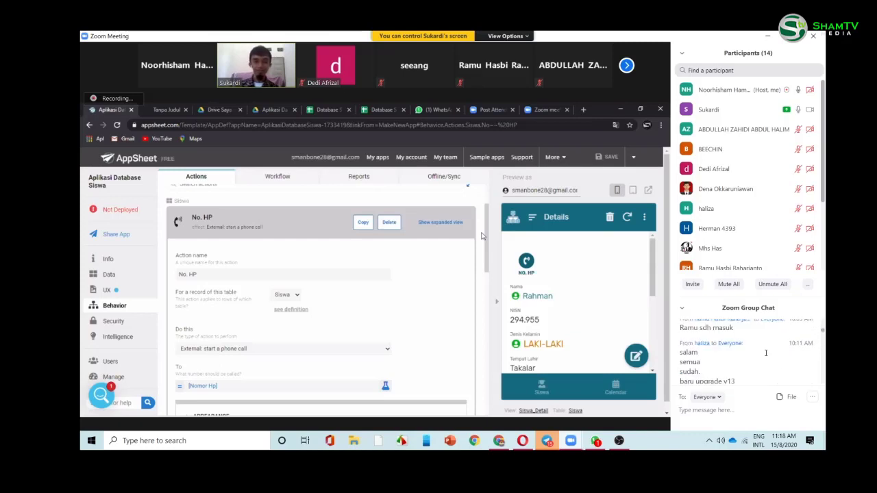
{"action": "scroll", "coordinate": [766, 353], "scroll_direction": "down", "scroll_amount": 8}
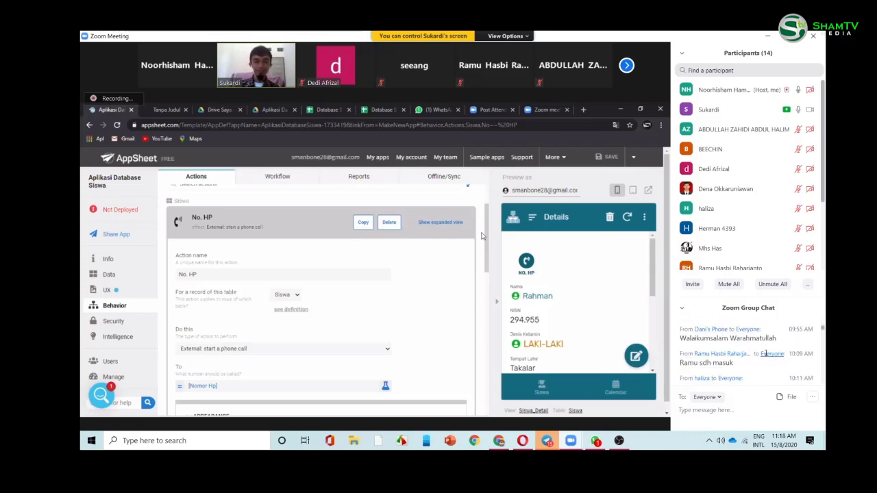
{"action": "scroll", "coordinate": [766, 353], "scroll_direction": "up", "scroll_amount": 1}
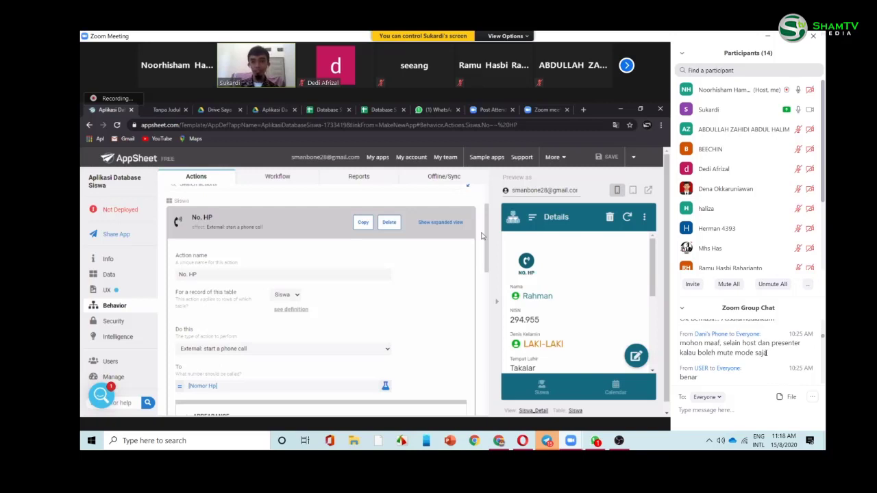
{"action": "scroll", "coordinate": [765, 354], "scroll_direction": "down", "scroll_amount": 2}
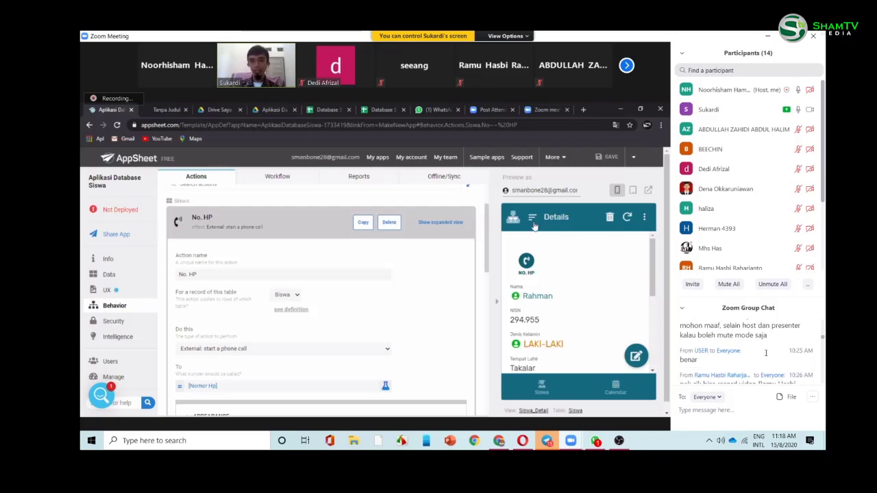
{"action": "scroll", "coordinate": [766, 354], "scroll_direction": "down", "scroll_amount": 3}
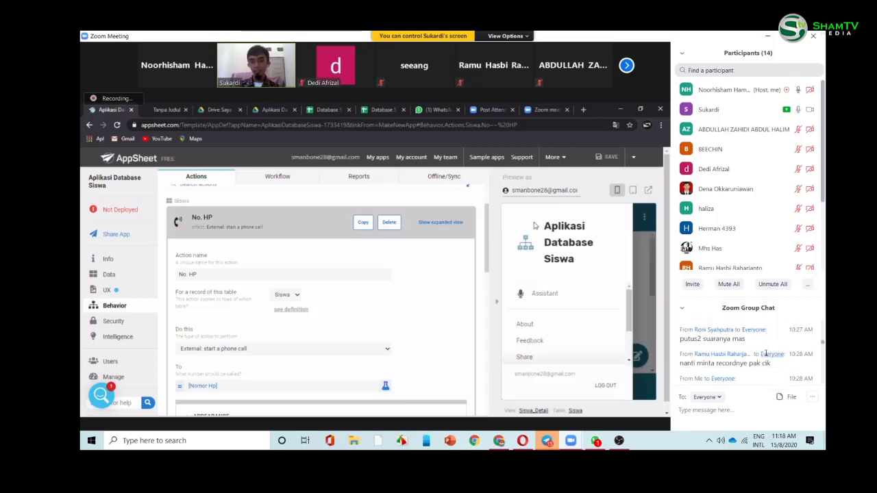
{"action": "scroll", "coordinate": [765, 353], "scroll_direction": "down", "scroll_amount": 5}
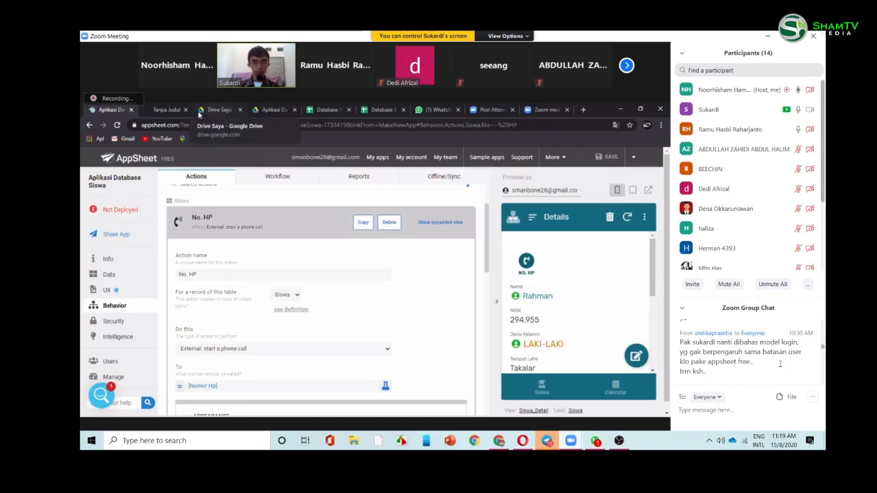
{"action": "left_click", "coordinate": [218, 109]}
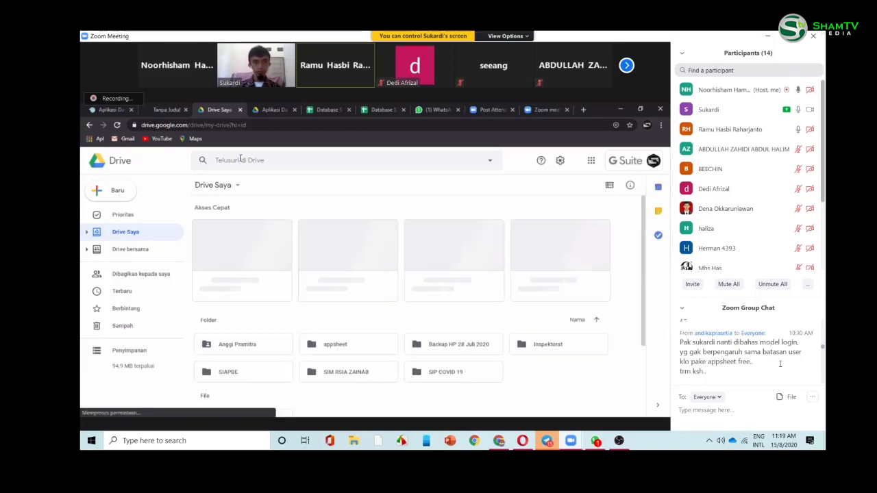
{"action": "key", "text": "ctrl+Tab"}
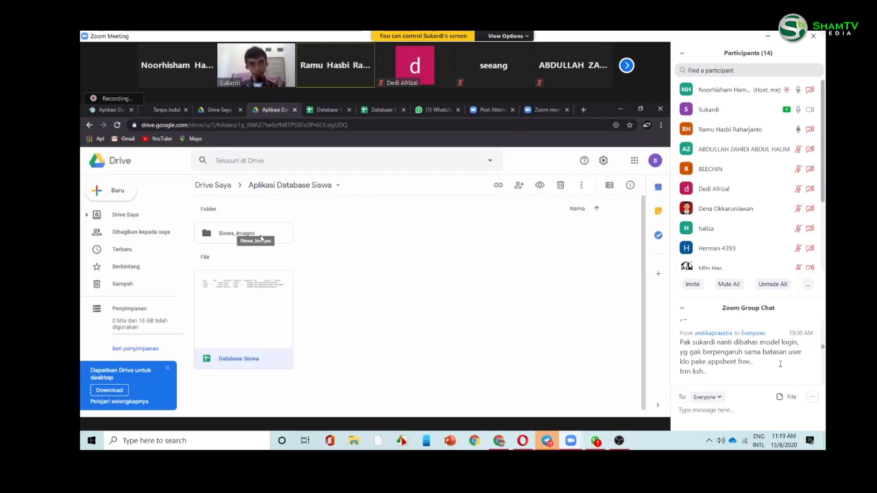
{"action": "double_click", "coordinate": [258, 292]}
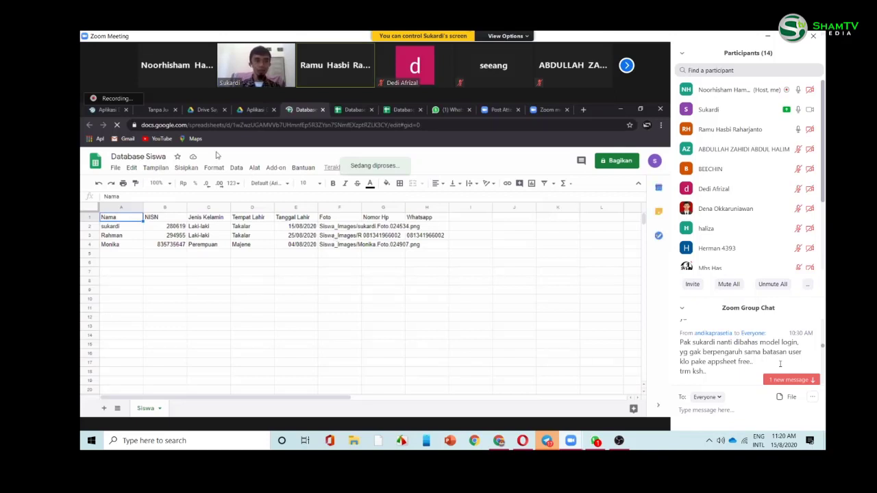
{"action": "left_click", "coordinate": [187, 118]}
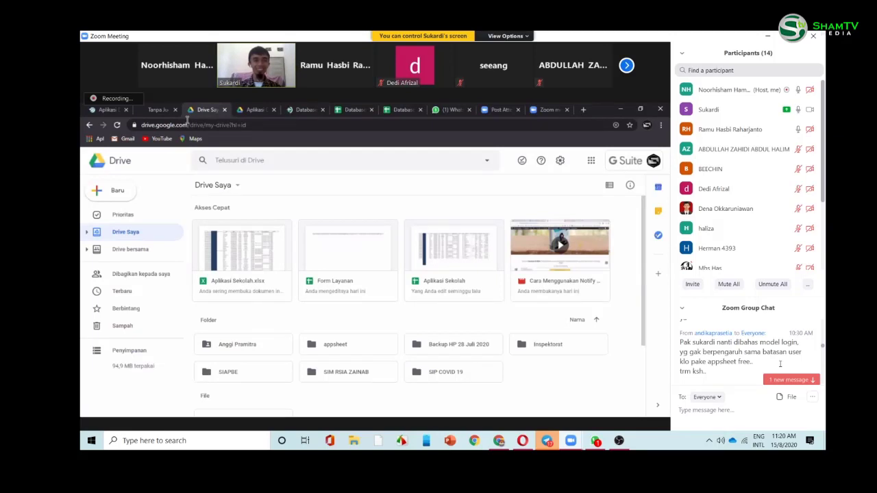
{"action": "left_click", "coordinate": [106, 110]}
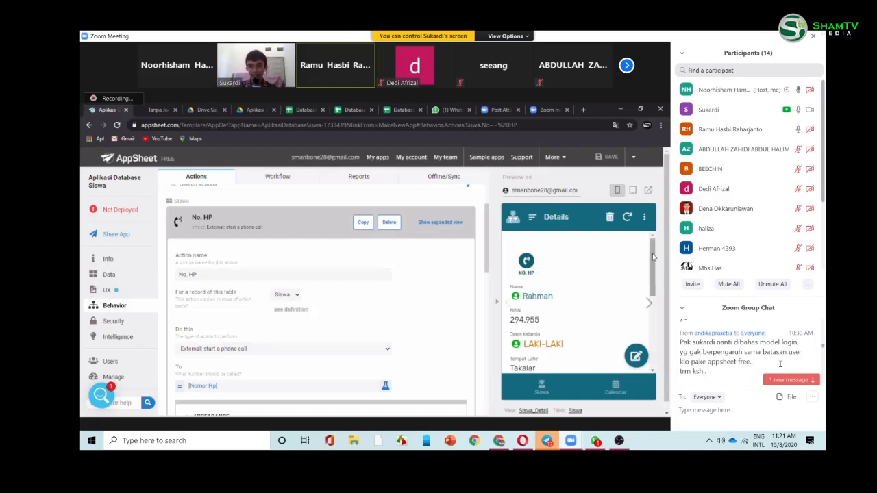
- Show the full Siswa student list in the app preview
{"action": "left_click_drag", "start_coordinate": [653, 257], "coordinate": [652, 260]}
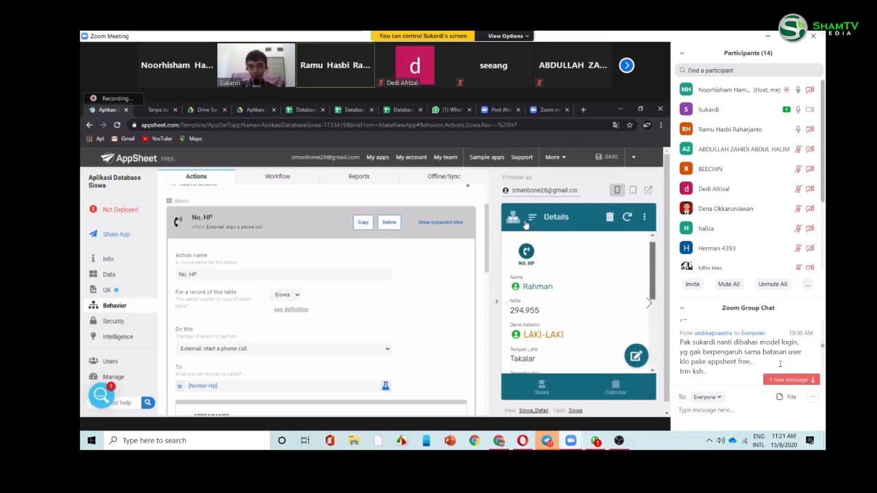
{"action": "left_click", "coordinate": [538, 388]}
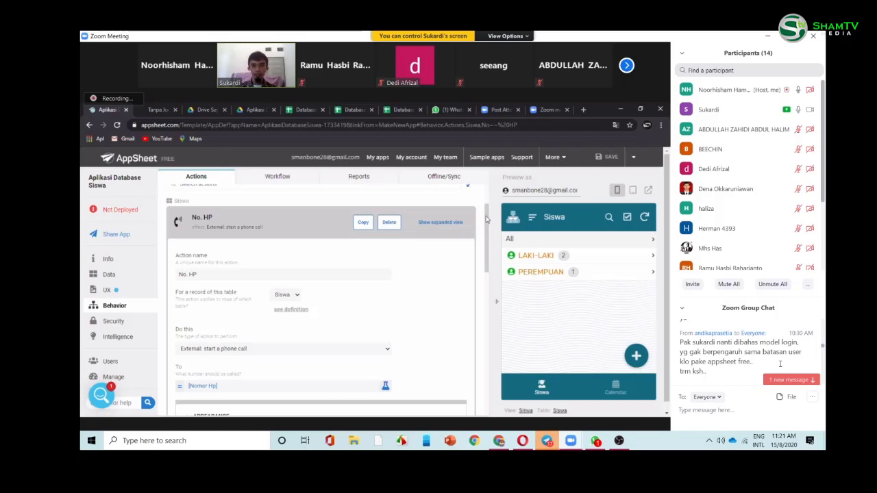
{"action": "scroll", "coordinate": [488, 204], "scroll_direction": "up", "scroll_amount": 1}
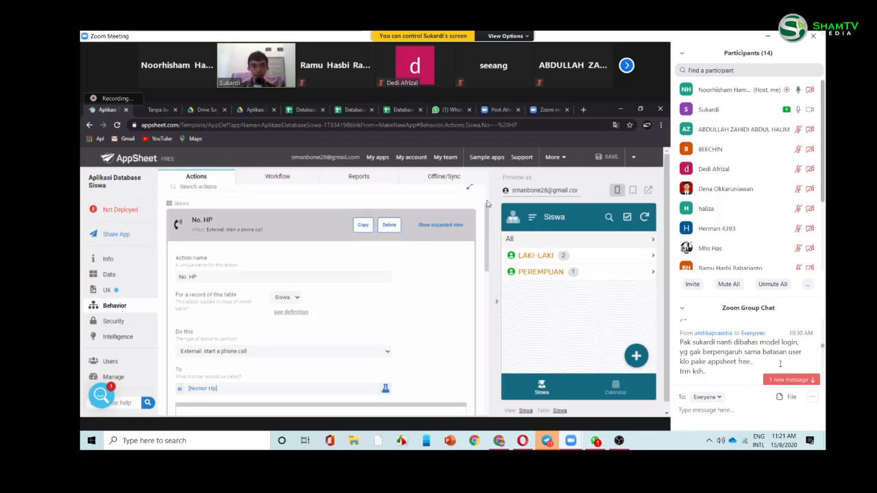
{"action": "scroll", "coordinate": [488, 204], "scroll_direction": "up", "scroll_amount": 2}
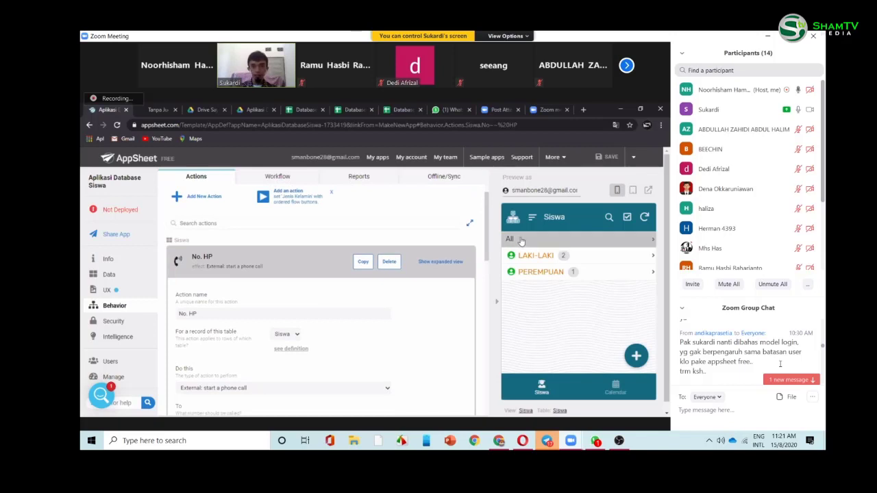
{"action": "left_click", "coordinate": [521, 241]}
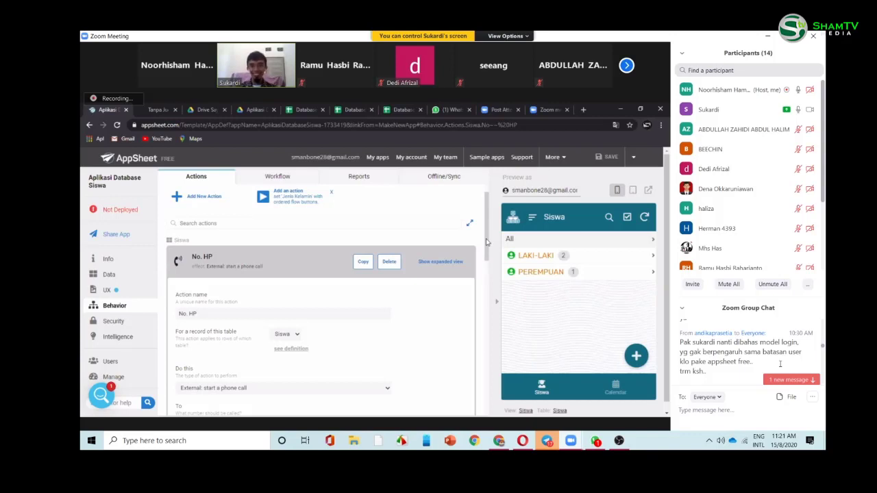
{"action": "left_click_drag", "start_coordinate": [486, 241], "coordinate": [486, 254]}
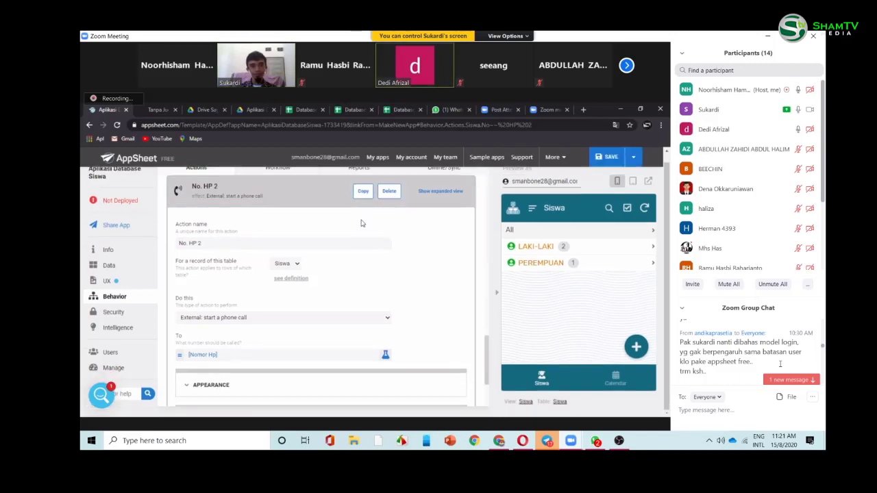
- Delete the No. HP 2 copy and duplicate the No. HP action again
{"action": "left_click", "coordinate": [272, 243]}
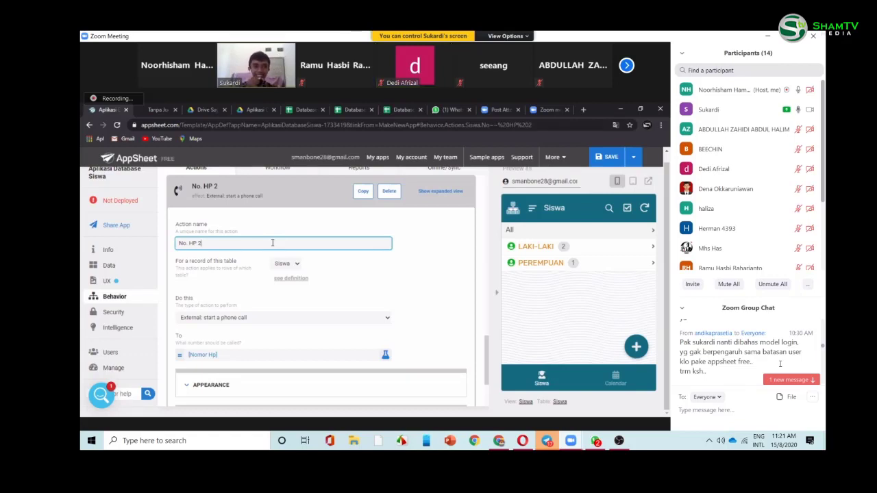
{"action": "left_click", "coordinate": [392, 194]}
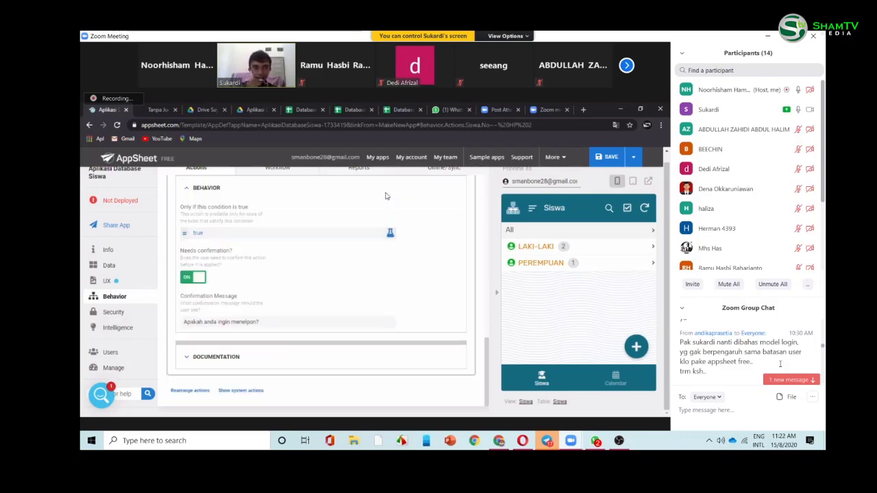
{"action": "left_click_drag", "start_coordinate": [489, 351], "coordinate": [483, 259]}
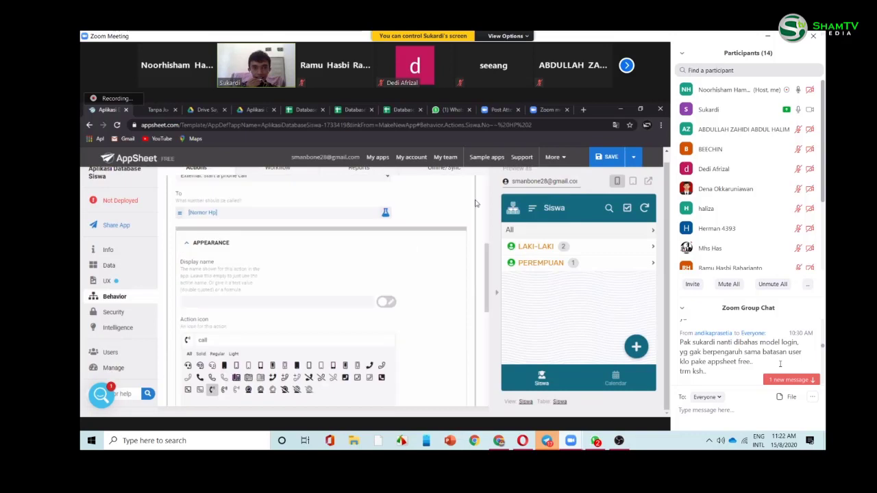
{"action": "scroll", "coordinate": [476, 203], "scroll_direction": "up", "scroll_amount": 3}
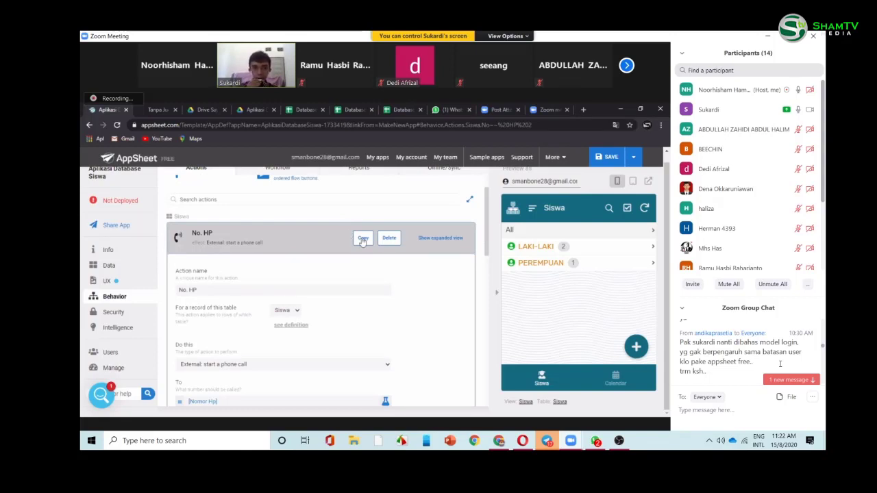
{"action": "left_click", "coordinate": [362, 240]}
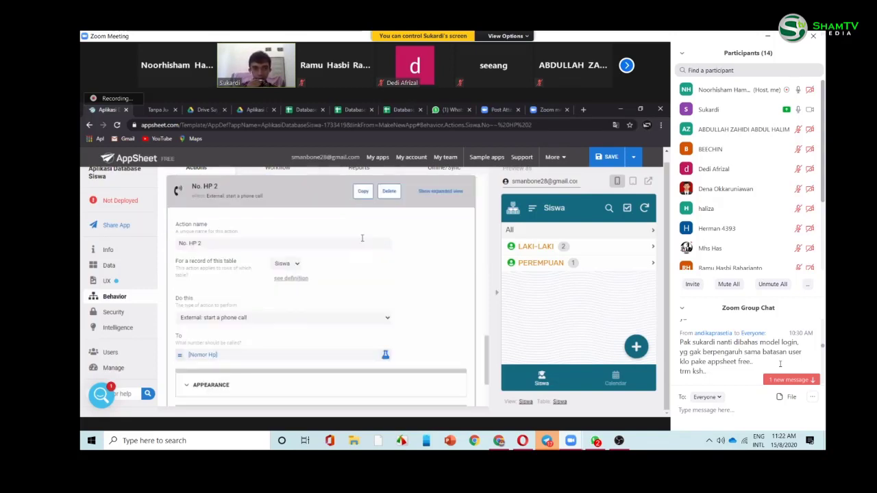
- Rename the duplicated action to Whatsapp
{"action": "left_click", "coordinate": [305, 246]}
{"action": "key", "text": "BackSpace"}
{"action": "key", "text": "BackSpace"}
{"action": "key", "text": "BackSpace"}
{"action": "key", "text": "BackSpace"}
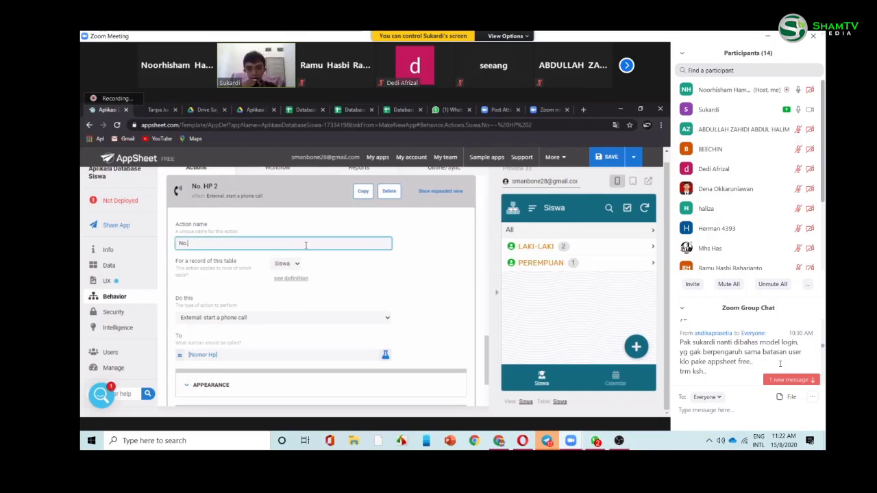
{"action": "left_click", "coordinate": [454, 322]}
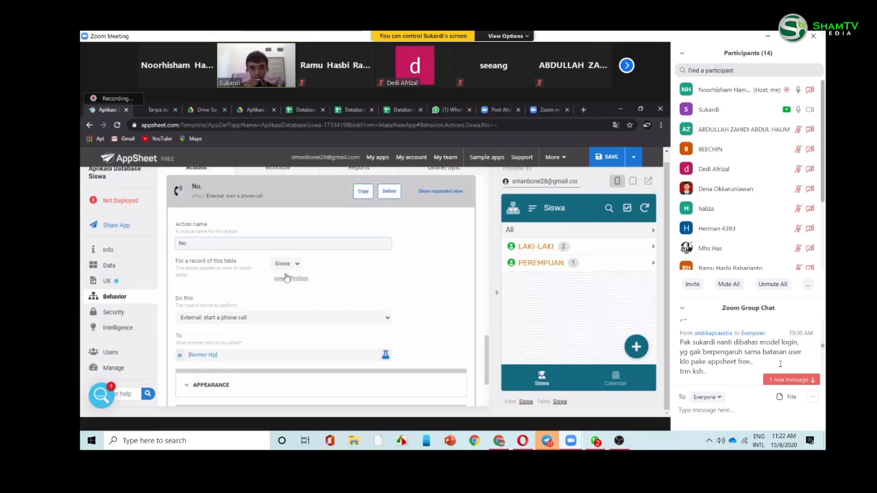
{"action": "left_click", "coordinate": [231, 245]}
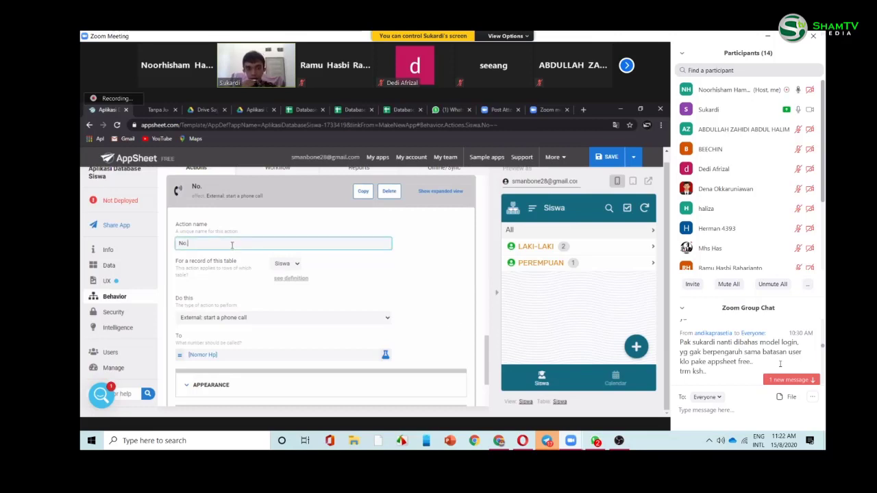
{"action": "key", "text": "BackSpace"}
{"action": "key", "text": "BackSpace"}
{"action": "key", "text": "BackSpace"}
{"action": "type", "text": "W"}
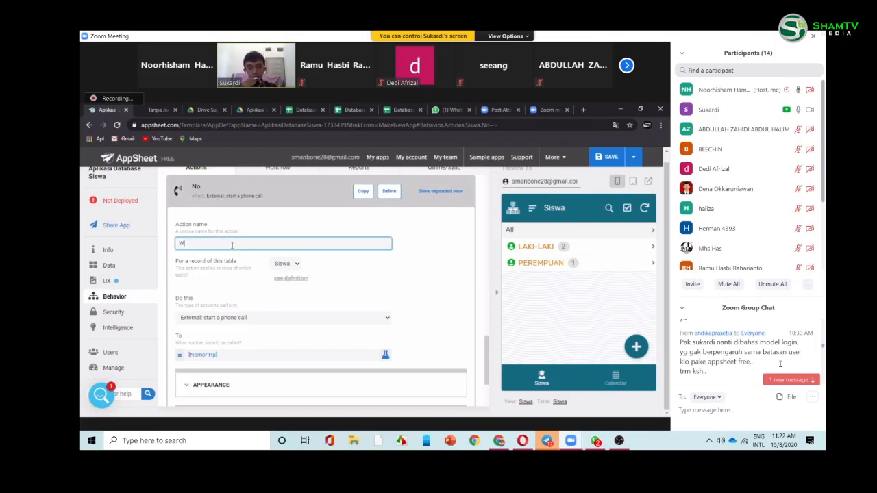
{"action": "type", "text": "hatsa"}
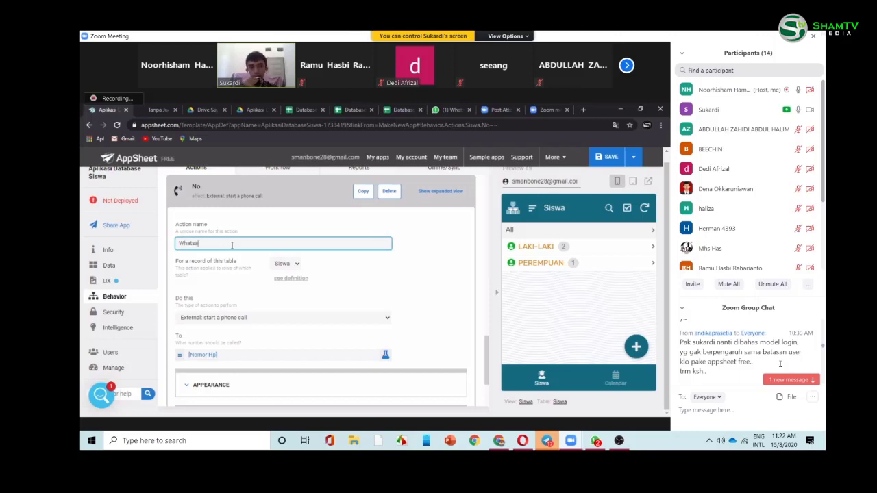
{"action": "type", "text": "pp"}
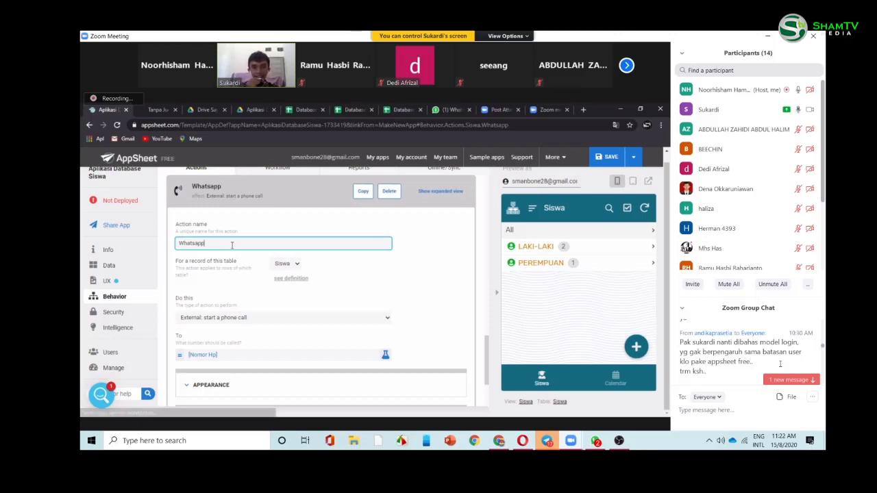
- Keep Siswa as the Whatsapp action's table and bring up the action type list
{"action": "left_click", "coordinate": [289, 269]}
{"action": "left_click", "coordinate": [288, 273]}
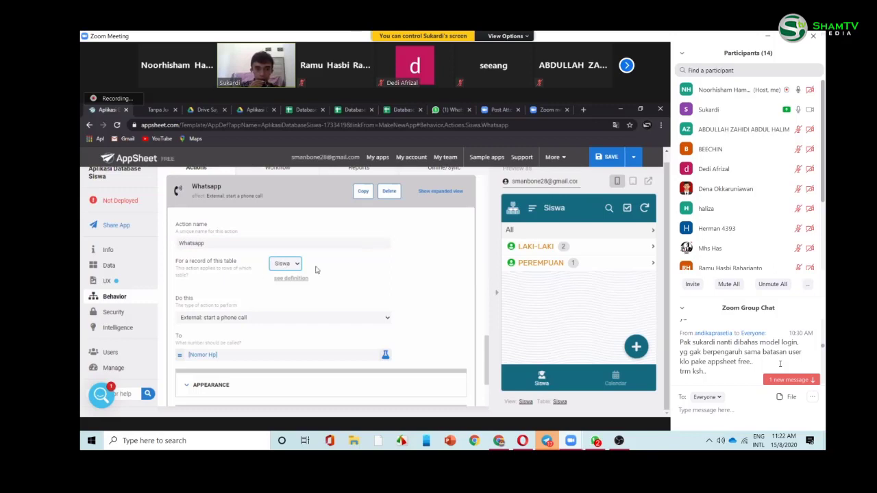
{"action": "left_click", "coordinate": [529, 249]}
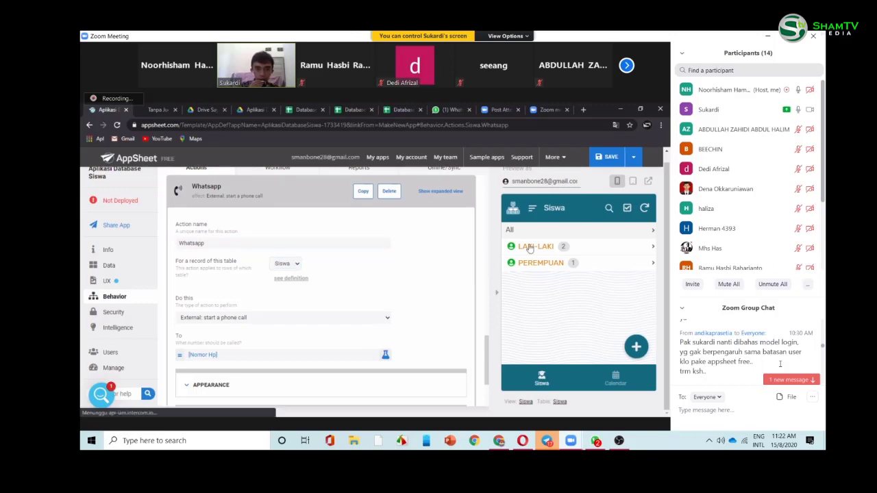
{"action": "left_click", "coordinate": [285, 264]}
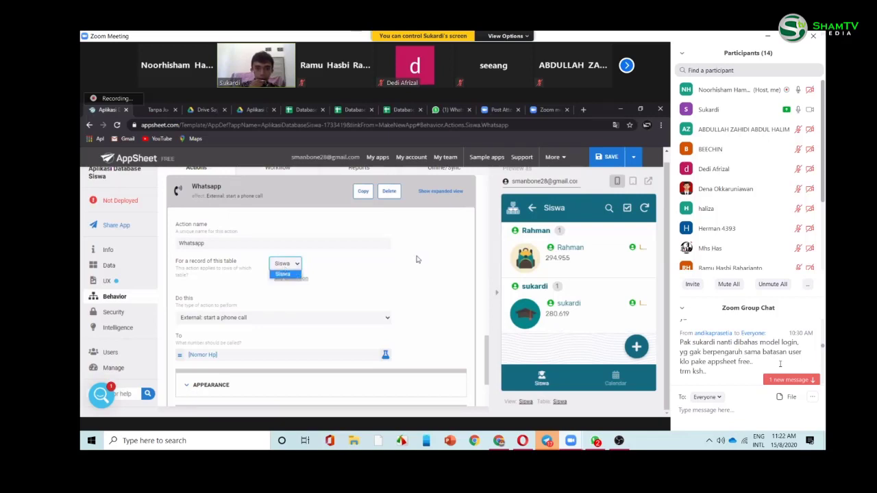
{"action": "left_click", "coordinate": [454, 256]}
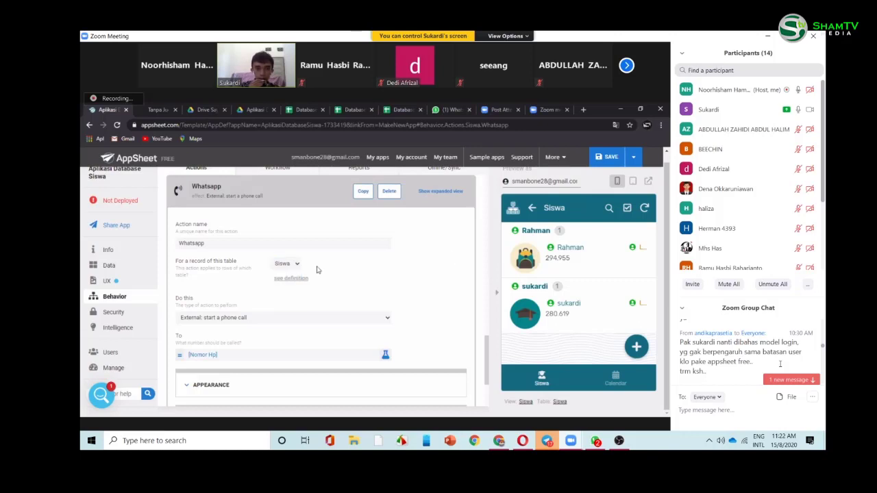
{"action": "left_click", "coordinate": [278, 267]}
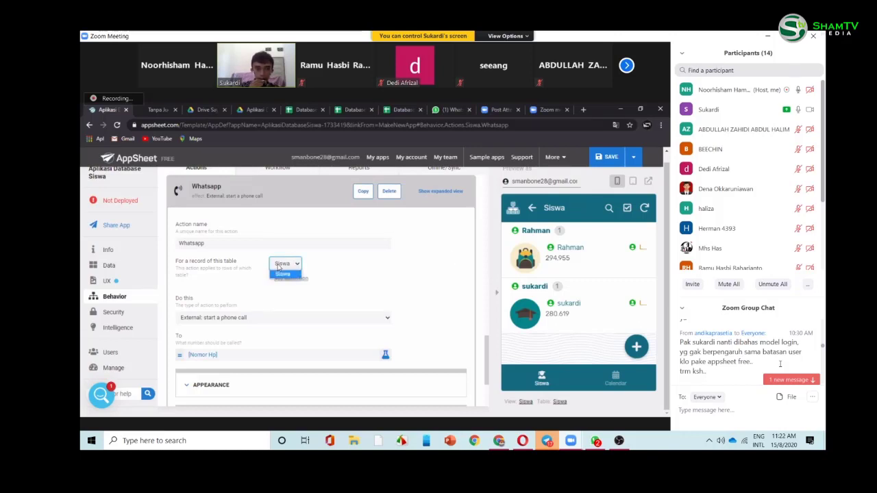
{"action": "left_click", "coordinate": [282, 274]}
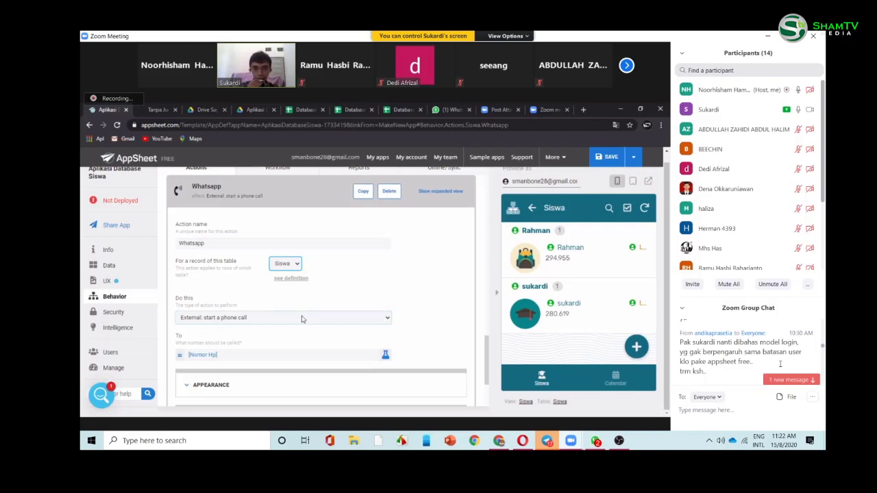
{"action": "left_click", "coordinate": [301, 319]}
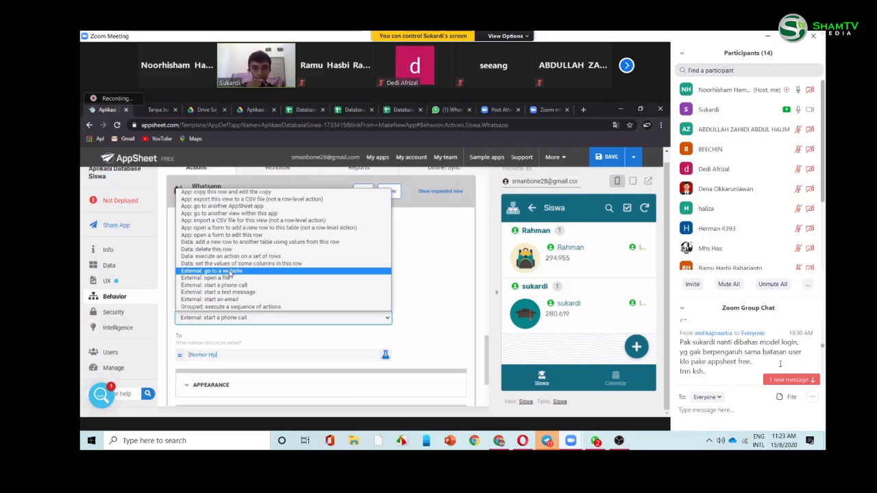
- Set Do this to 'External: go to a website' and open the Target expression editor
{"action": "left_click", "coordinate": [231, 271]}
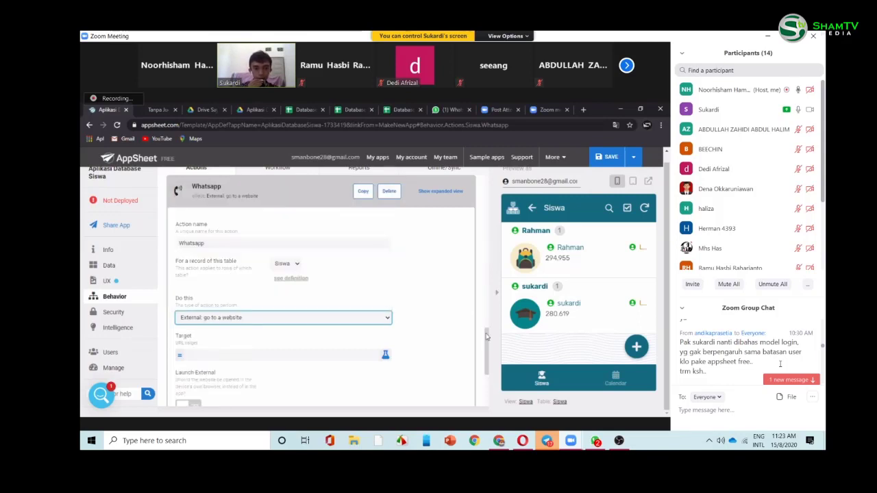
{"action": "scroll", "coordinate": [487, 343], "scroll_direction": "down", "scroll_amount": 1}
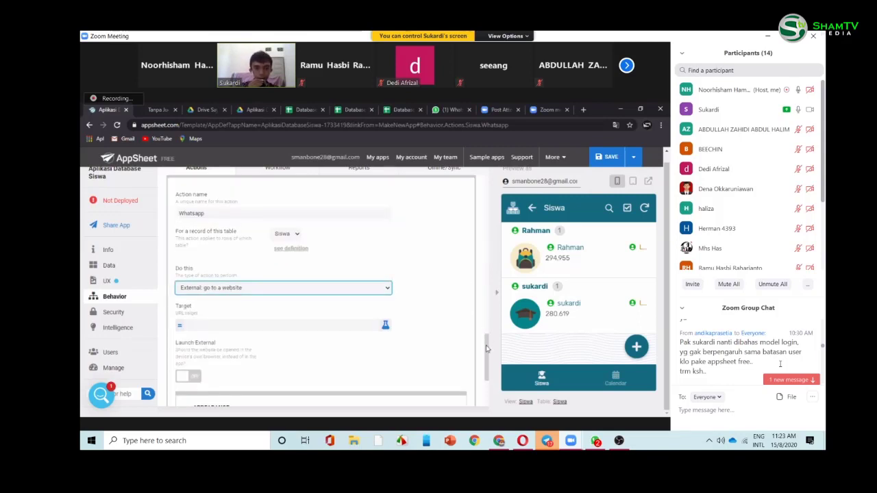
{"action": "scroll", "coordinate": [313, 307], "scroll_direction": "down", "scroll_amount": 1}
{"action": "scroll", "coordinate": [297, 304], "scroll_direction": "down", "scroll_amount": 1}
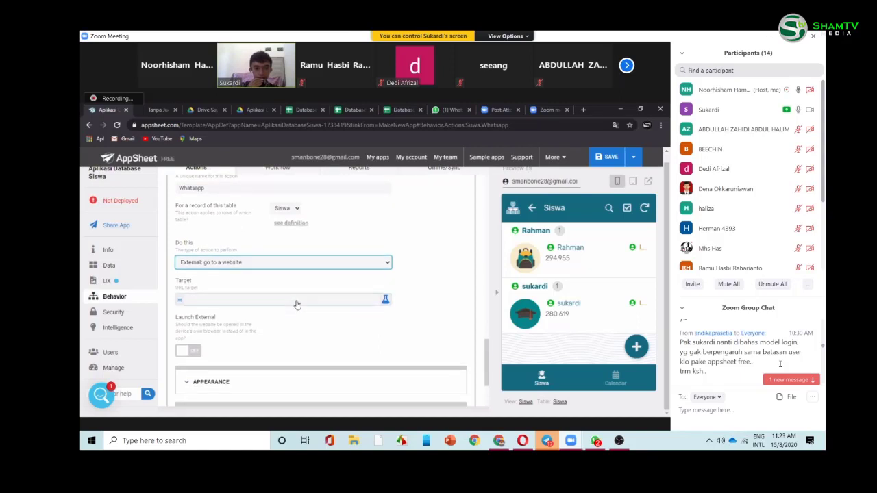
{"action": "left_click", "coordinate": [297, 304]}
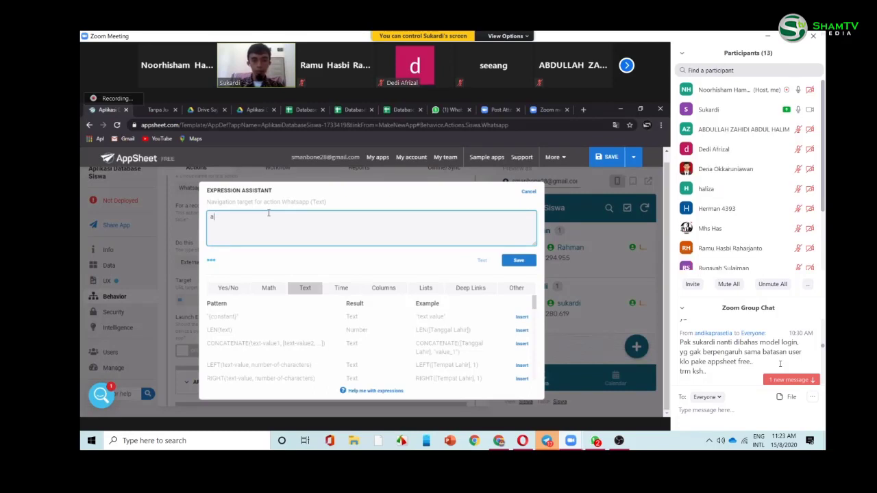
{"action": "type", "text": "ttps://api.whatsapp.com"}
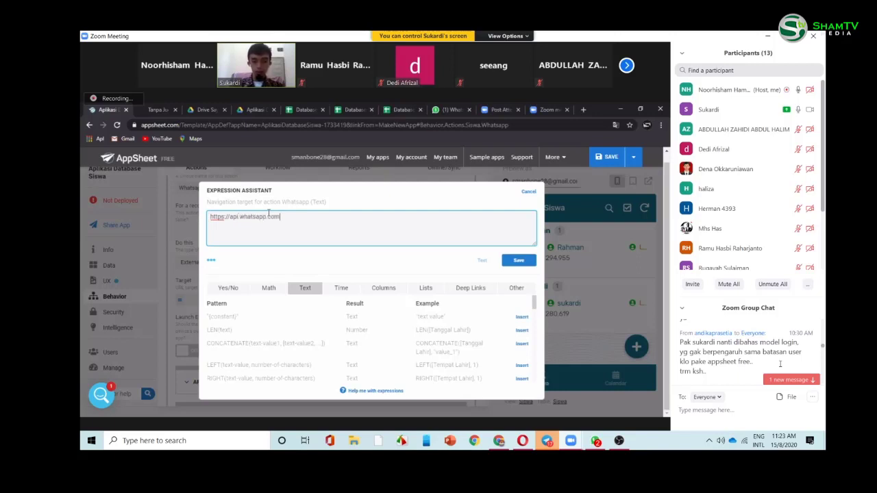
{"action": "type", "text": "/send?"}
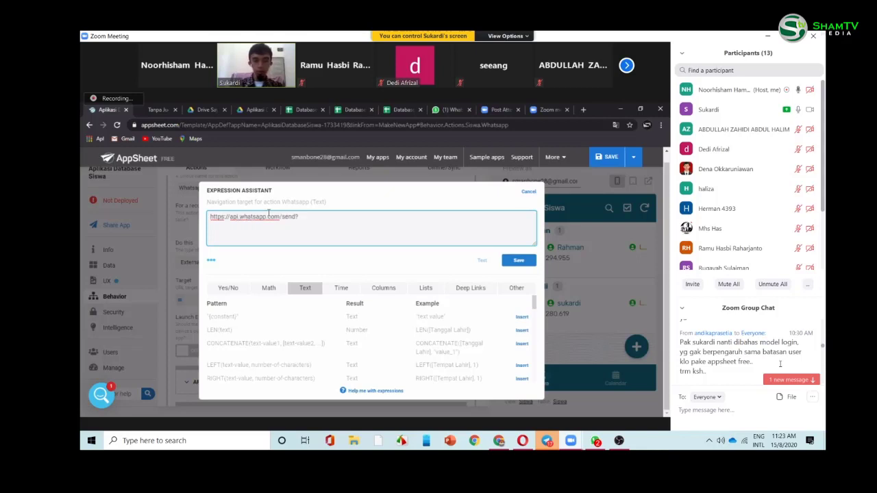
{"action": "type", "text": "phone=62"}
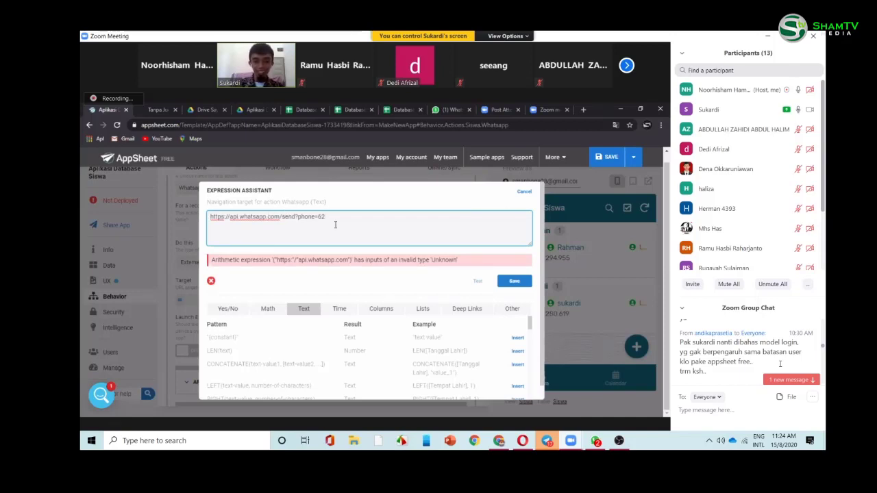
{"action": "key", "text": "BackSpace"}
{"action": "key", "text": "BackSpace"}
{"action": "type", "text": "kode"}
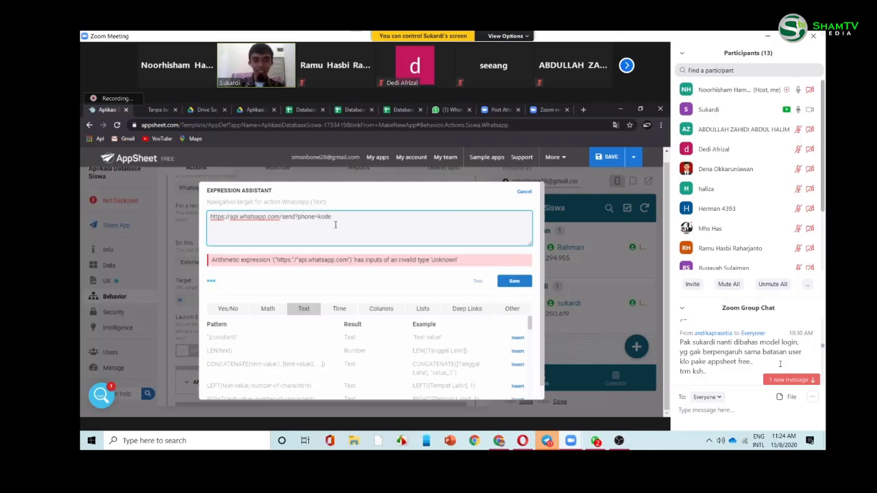
{"action": "type", "text": " nega"}
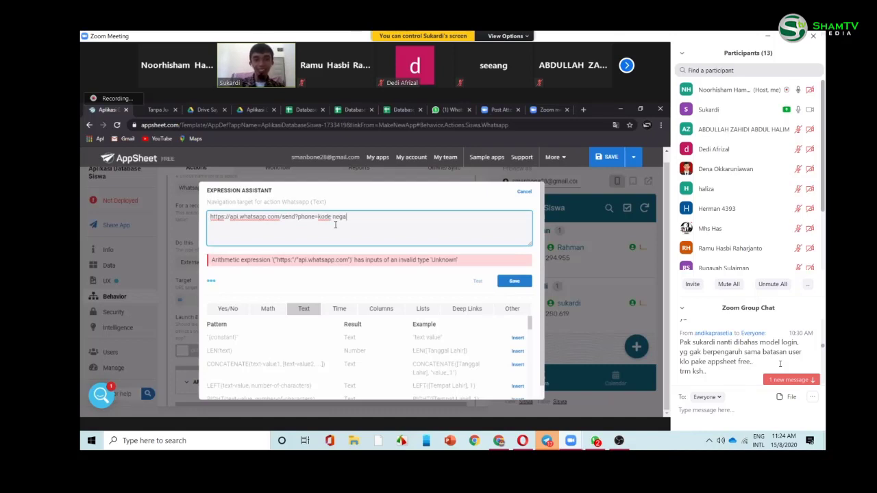
{"action": "type", "text": "ra"}
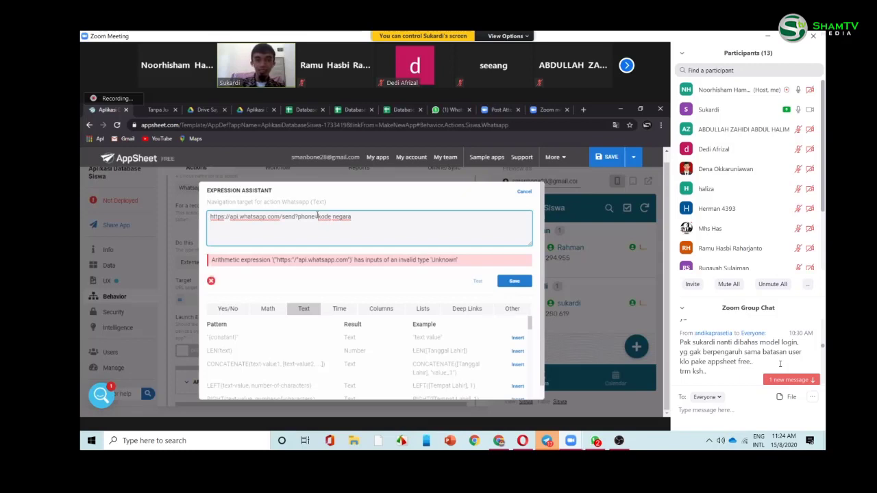
{"action": "left_click", "coordinate": [318, 217]}
{"action": "type", "text": "["}
{"action": "key", "text": "BackSpace"}
{"action": "key", "text": "BackSpace"}
{"action": "key", "text": "BackSpace"}
{"action": "key", "text": "BackSpace"}
{"action": "key", "text": "BackSpace"}
{"action": "key", "text": "BackSpace"}
{"action": "key", "text": "BackSpace"}
{"action": "key", "text": "BackSpace"}
{"action": "key", "text": "BackSpace"}
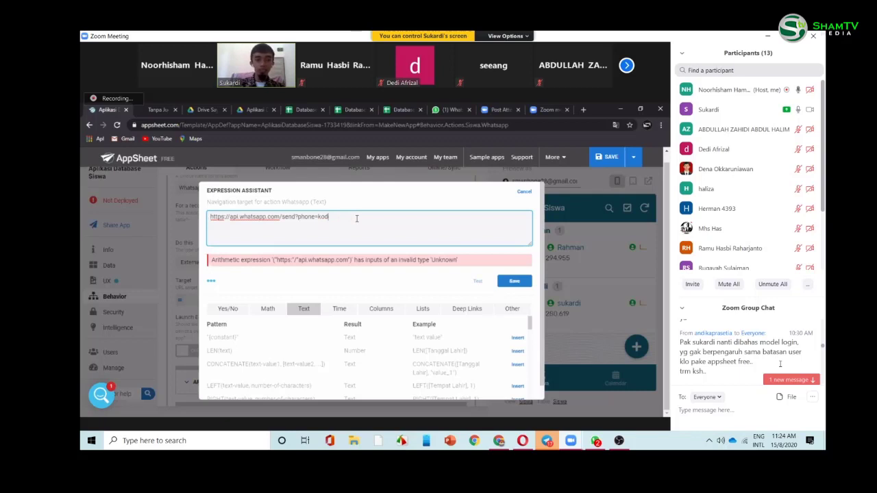
{"action": "key", "text": "BackSpace"}
{"action": "key", "text": "BackSpace"}
{"action": "key", "text": "BackSpace"}
{"action": "key", "text": "BackSpace"}
{"action": "type", "text": "="}
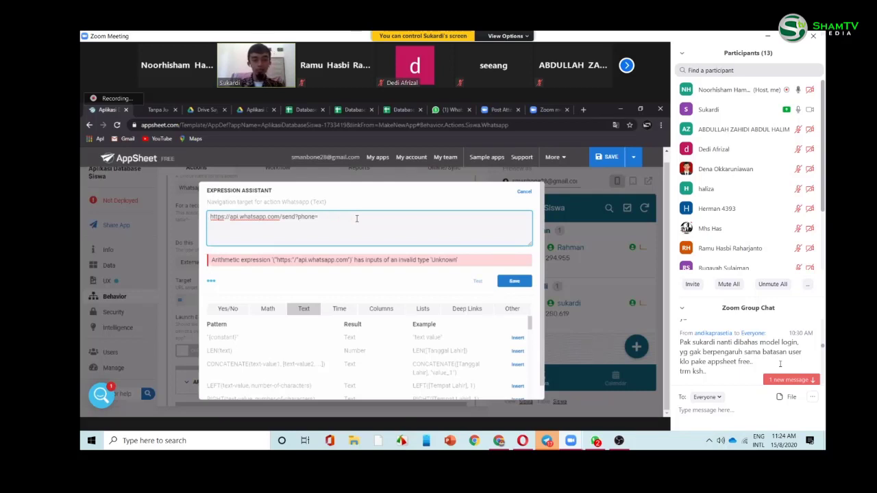
{"action": "type", "text": "62"}
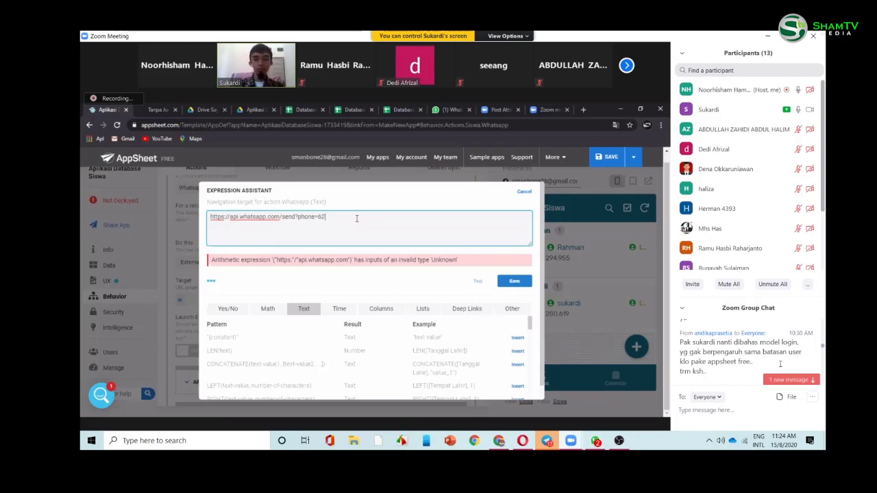
{"action": "type", "text": "\""}
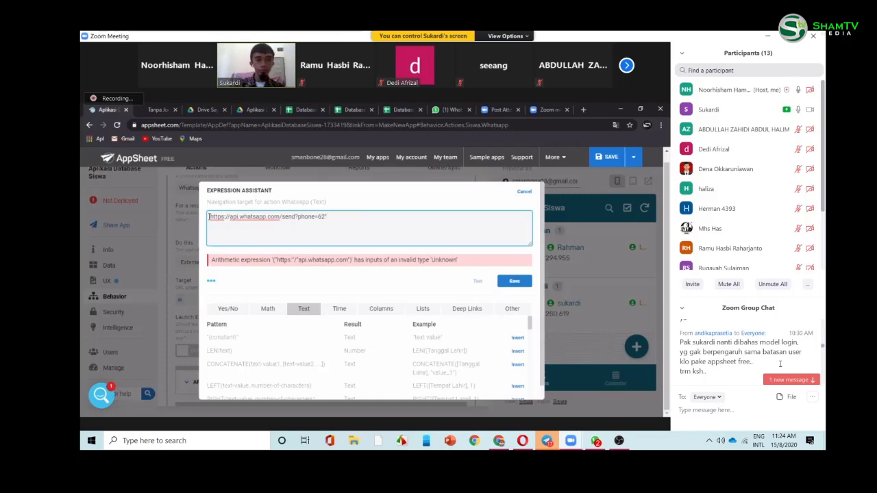
{"action": "type", "text": "\""}
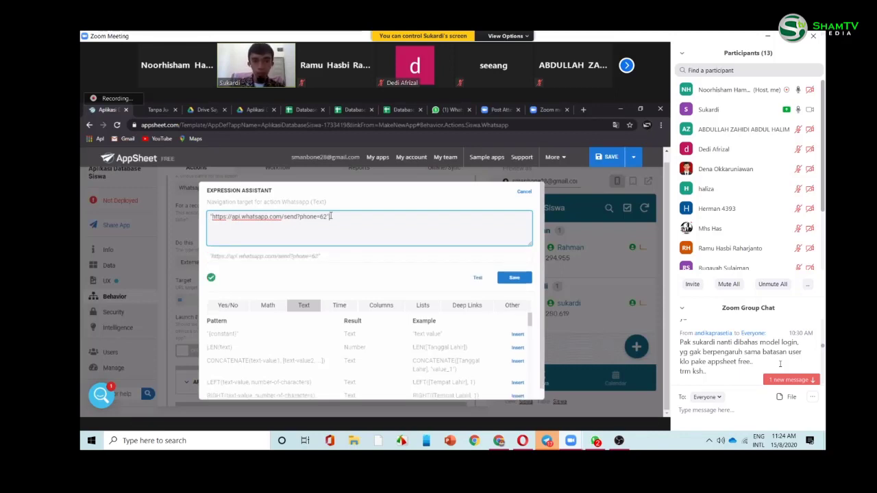
{"action": "type", "text": "&"}
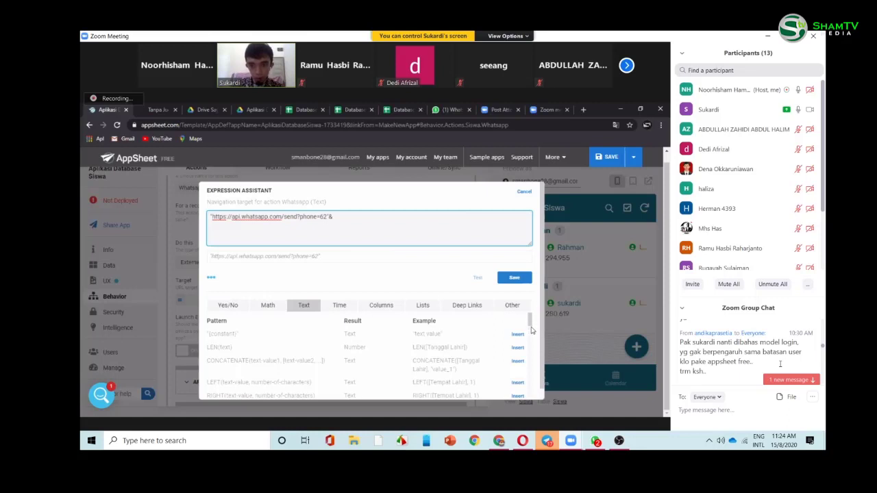
- Append the [Whatsapp] column to the URL expression and save it
{"action": "left_click", "coordinate": [531, 331]}
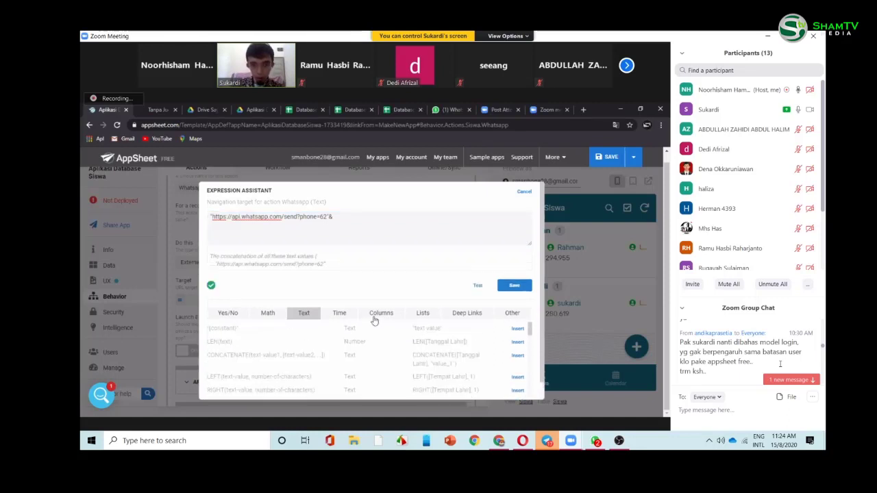
{"action": "left_click", "coordinate": [375, 318]}
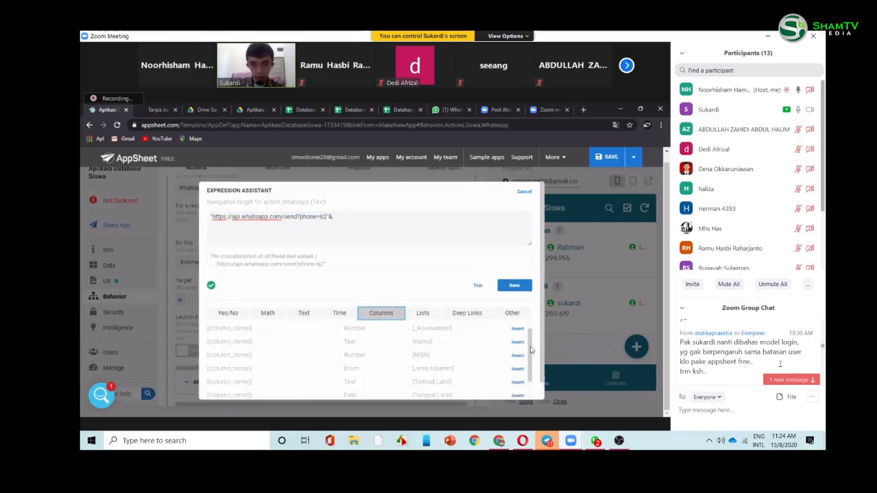
{"action": "left_click_drag", "start_coordinate": [531, 350], "coordinate": [533, 365]}
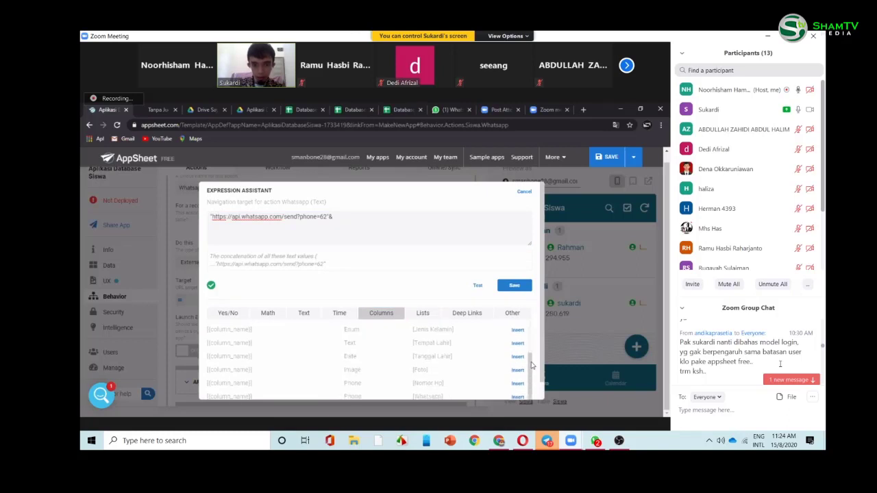
{"action": "left_click", "coordinate": [517, 397]}
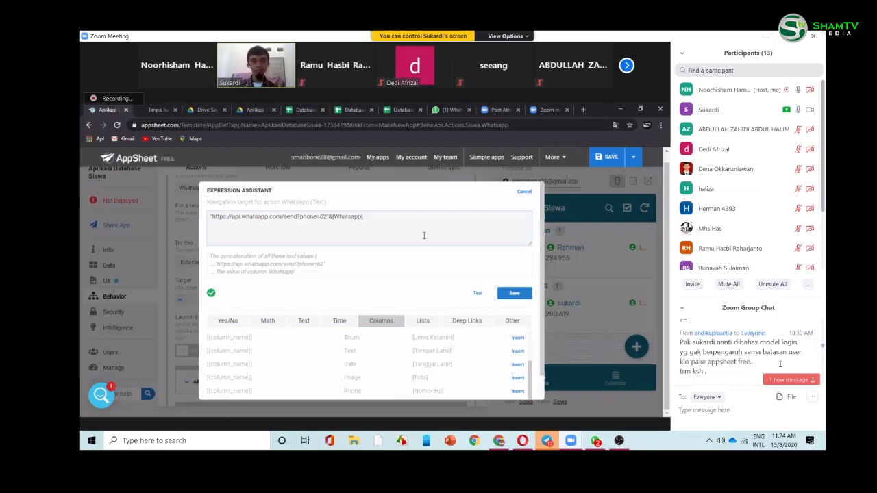
{"action": "left_click", "coordinate": [517, 294]}
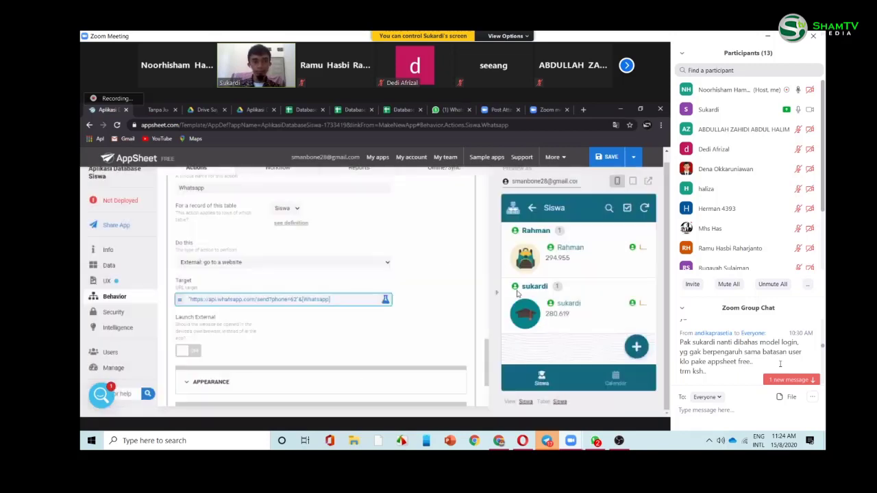
- Turn on Launch External for the Whatsapp action and reopen its Target formula
{"action": "left_click", "coordinate": [195, 352]}
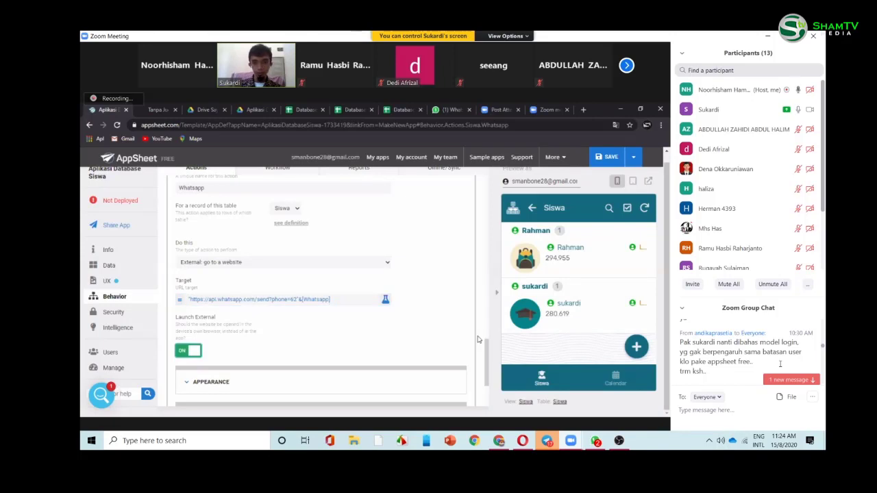
{"action": "left_click", "coordinate": [583, 264]}
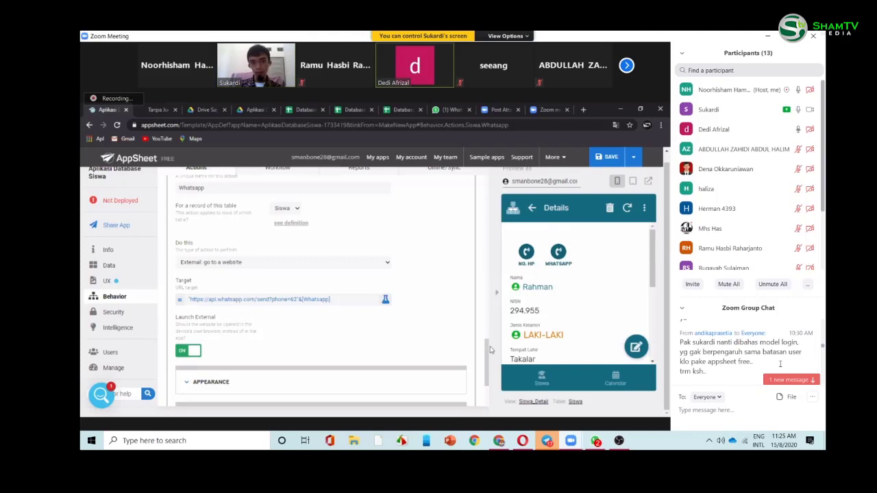
{"action": "scroll", "coordinate": [486, 354], "scroll_direction": "down", "scroll_amount": 1}
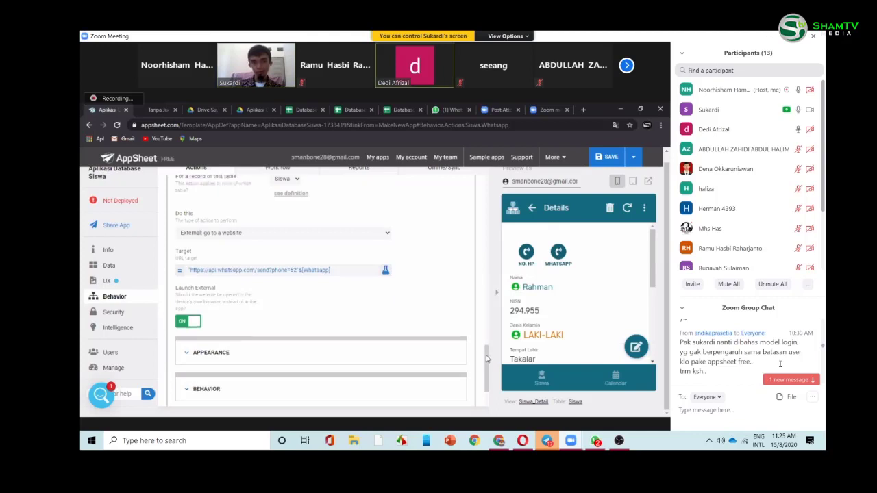
{"action": "scroll", "coordinate": [488, 358], "scroll_direction": "down", "scroll_amount": 2}
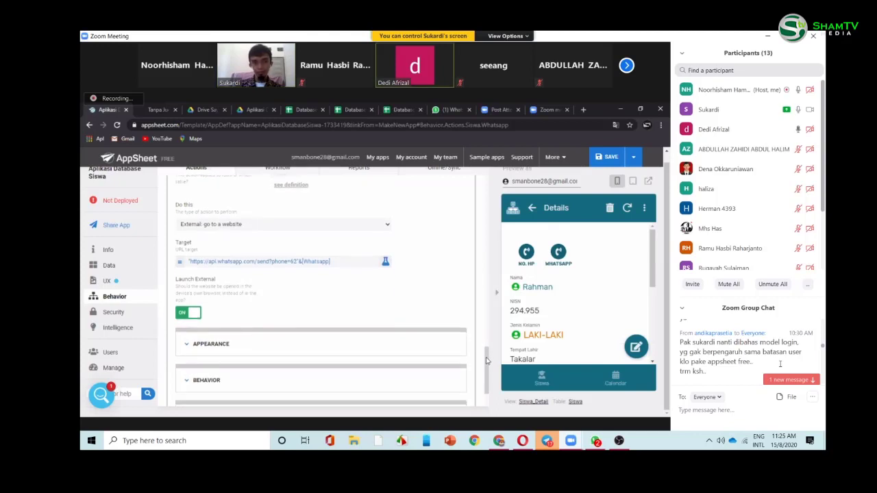
{"action": "left_click", "coordinate": [238, 256]}
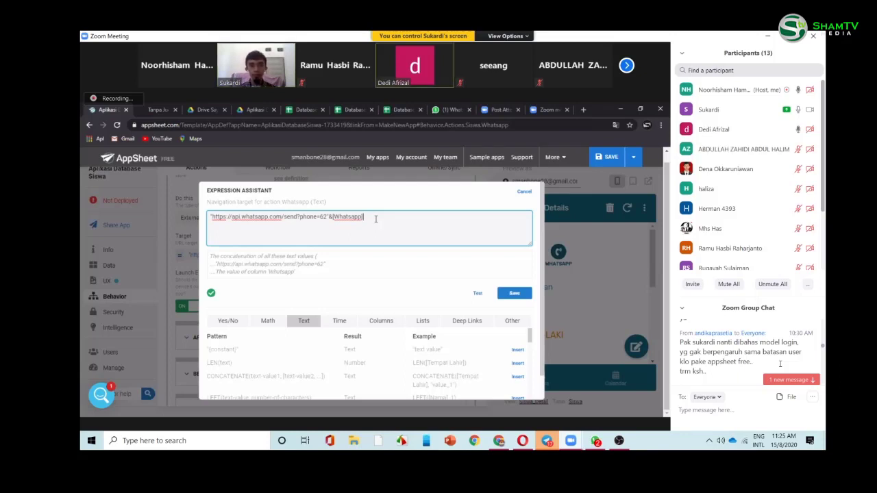
- Save the unchanged WhatsApp Target URL formula and scroll down to the action's Appearance section
{"action": "left_click", "coordinate": [513, 293]}
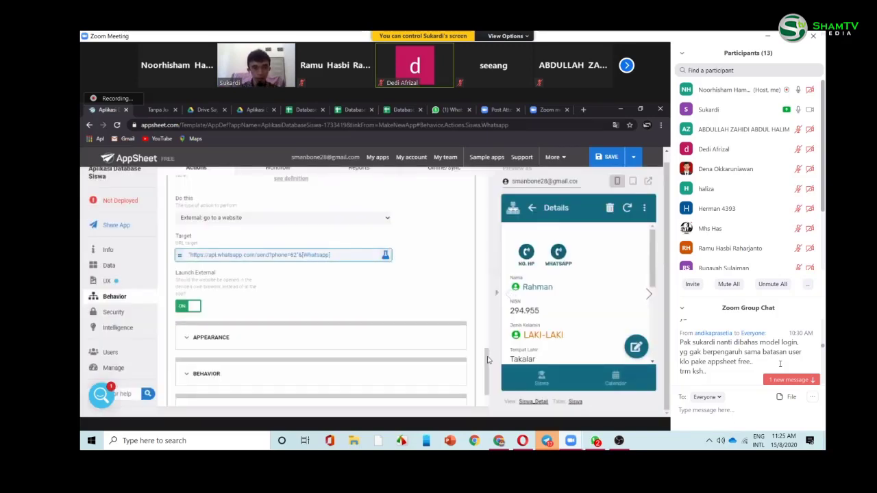
{"action": "scroll", "coordinate": [488, 359], "scroll_direction": "down", "scroll_amount": 1}
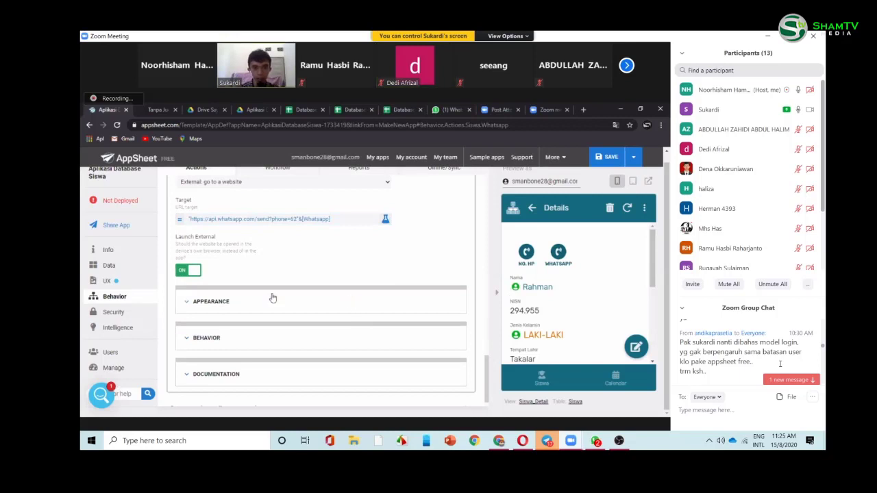
- Give the Whatsapp action the phone icon found by searching 'call', and switch its display name to formula mode
{"action": "left_click", "coordinate": [222, 305]}
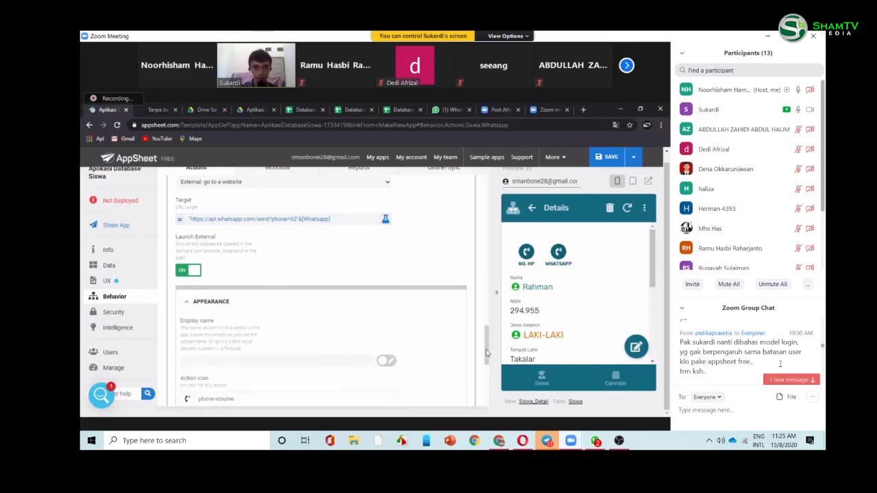
{"action": "scroll", "coordinate": [311, 316], "scroll_direction": "down", "scroll_amount": 1}
{"action": "scroll", "coordinate": [311, 317], "scroll_direction": "down", "scroll_amount": 1}
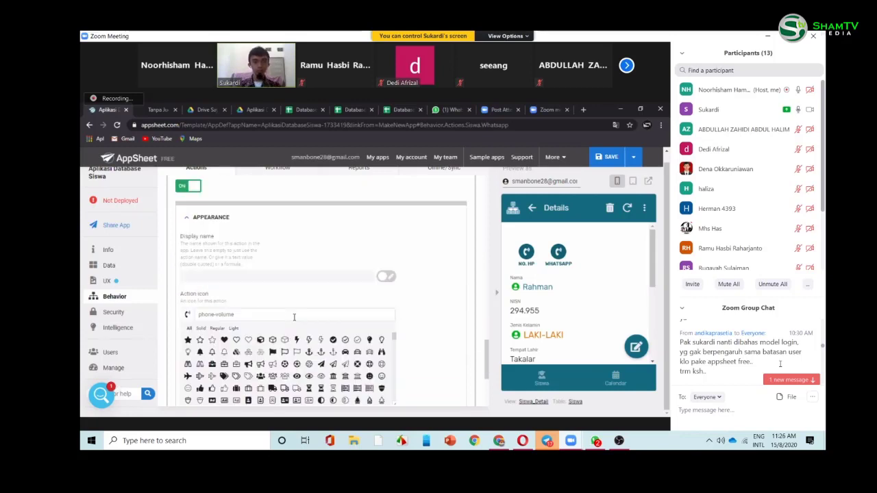
{"action": "left_click", "coordinate": [294, 317]}
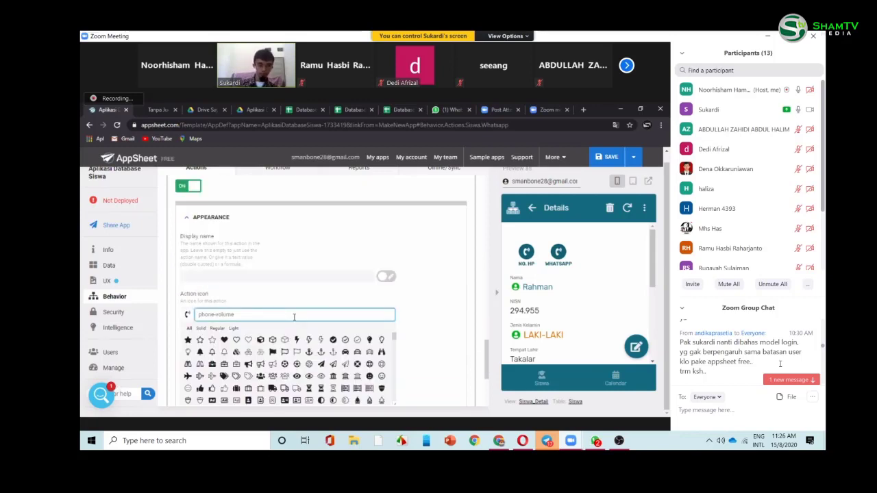
{"action": "type", "text": "call"}
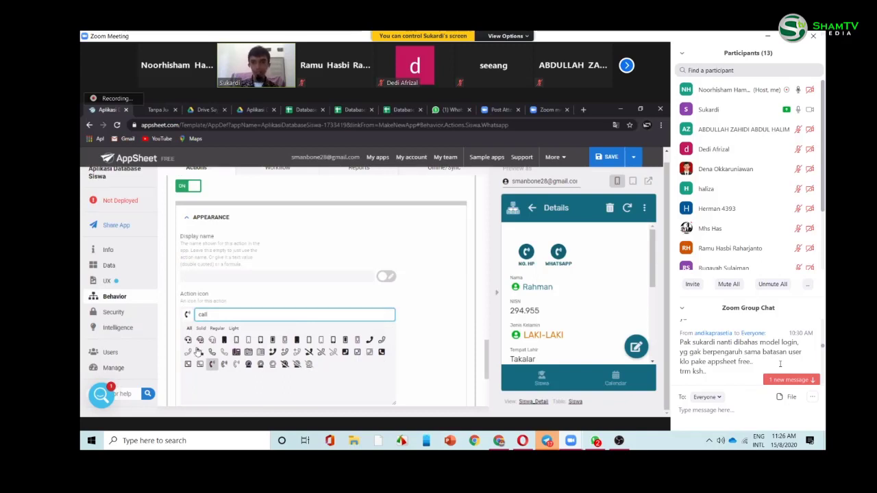
{"action": "left_click", "coordinate": [197, 352]}
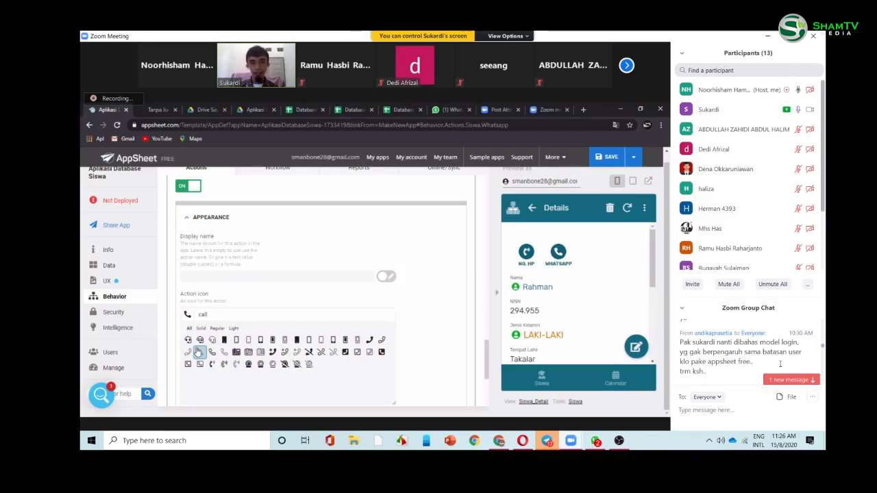
{"action": "left_click", "coordinate": [310, 280]}
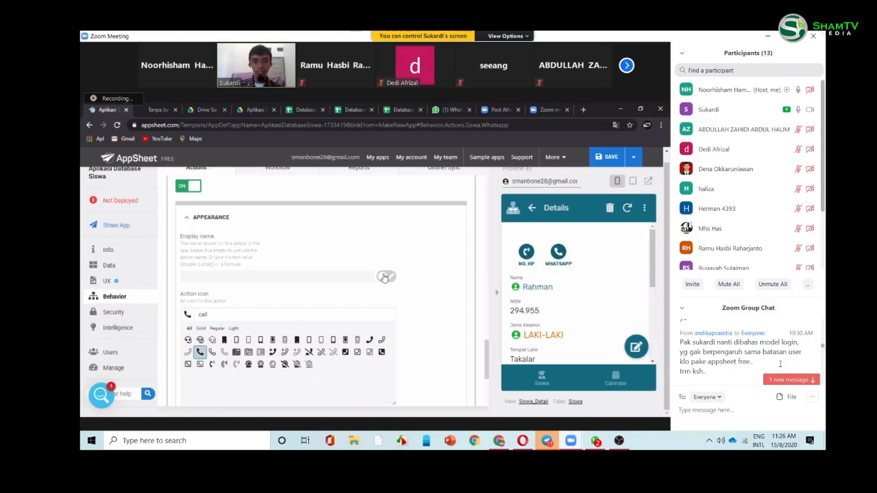
{"action": "left_click", "coordinate": [385, 276]}
- Enter the display name formula "Whatsapp "&[Nama] and save it
{"action": "left_click", "coordinate": [337, 281]}
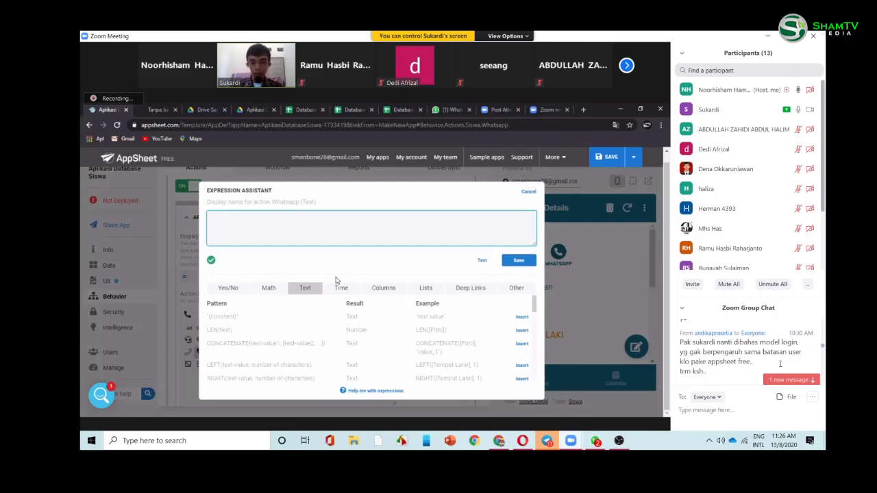
{"action": "type", "text": "\"Wha"}
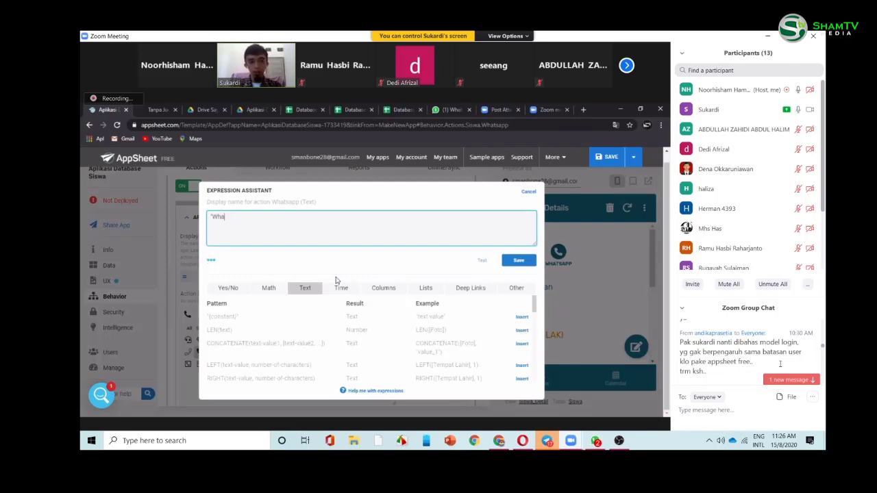
{"action": "type", "text": "tsap"}
{"action": "key", "text": "BackSpace"}
{"action": "type", "text": "pp "}
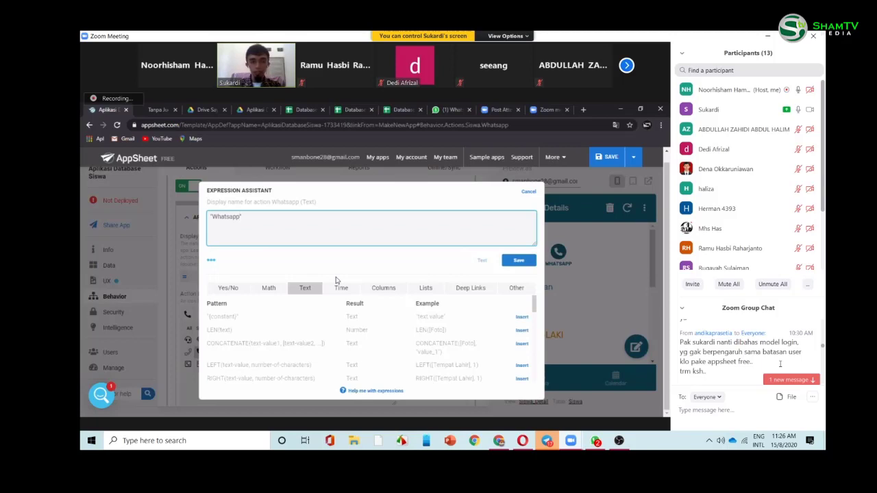
{"action": "type", "text": "\""}
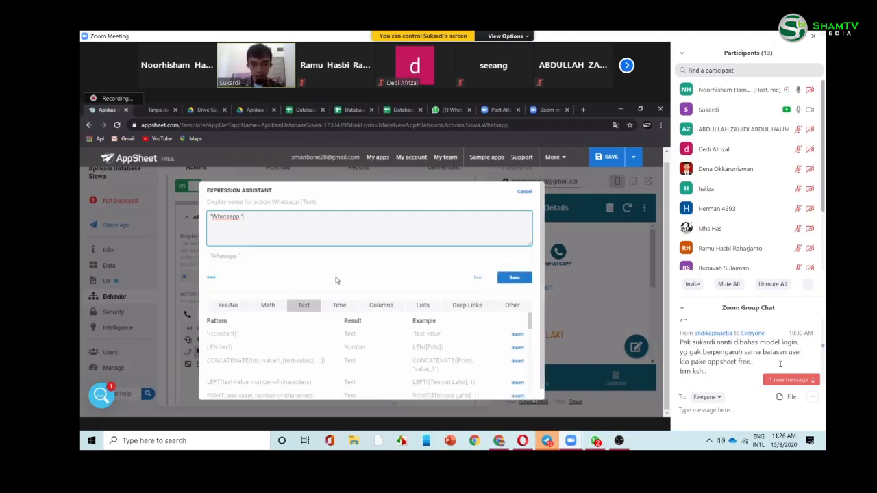
{"action": "type", "text": "&"}
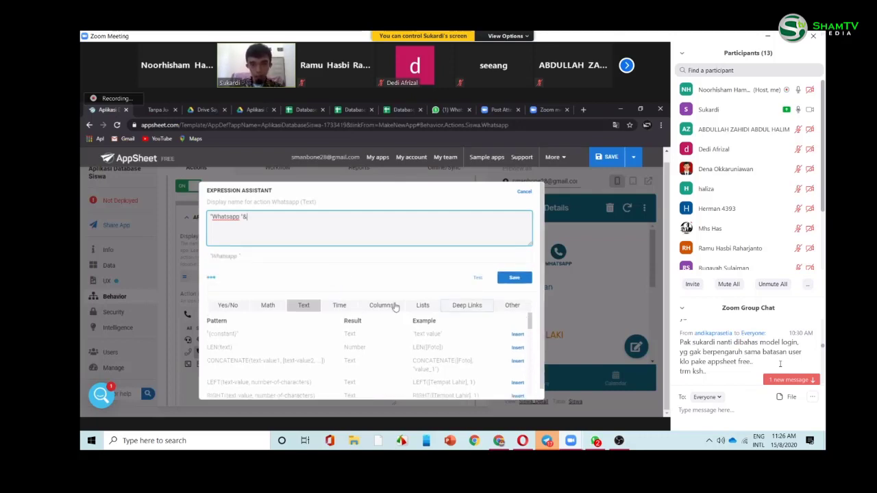
{"action": "left_click", "coordinate": [395, 306]}
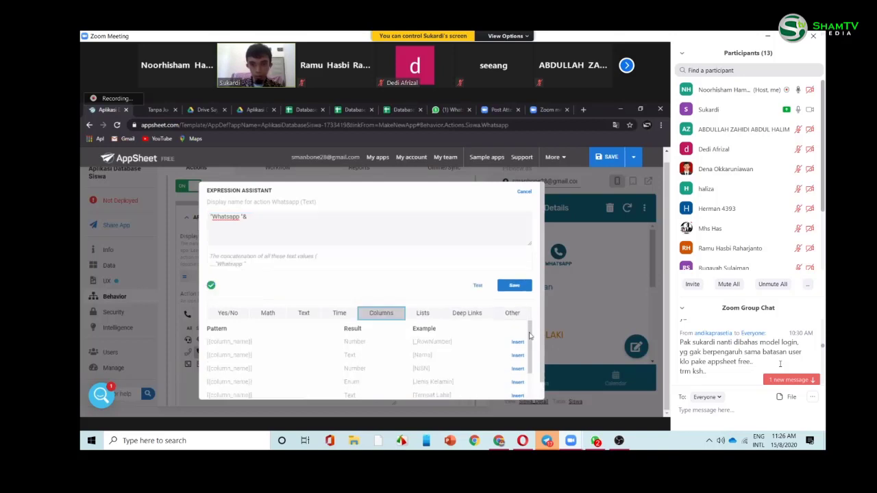
{"action": "scroll", "coordinate": [530, 335], "scroll_direction": "down", "scroll_amount": 1}
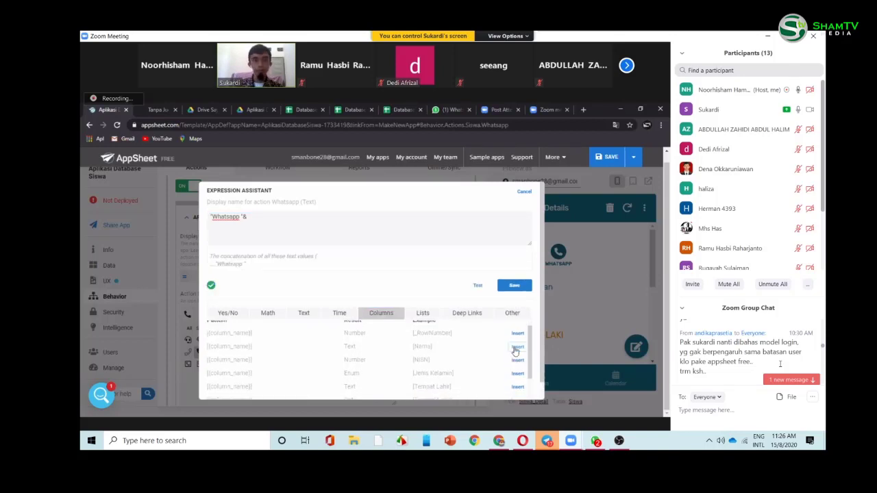
{"action": "left_click", "coordinate": [518, 347]}
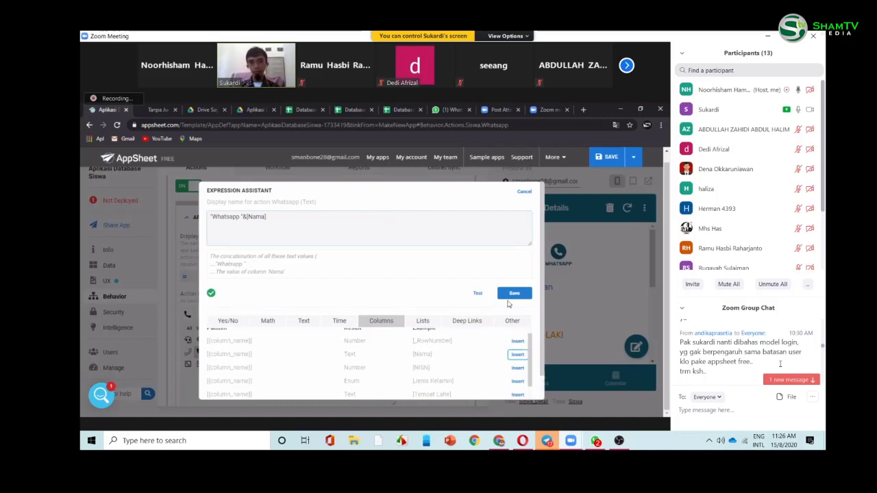
{"action": "left_click", "coordinate": [513, 296]}
{"action": "left_click", "coordinate": [511, 298]}
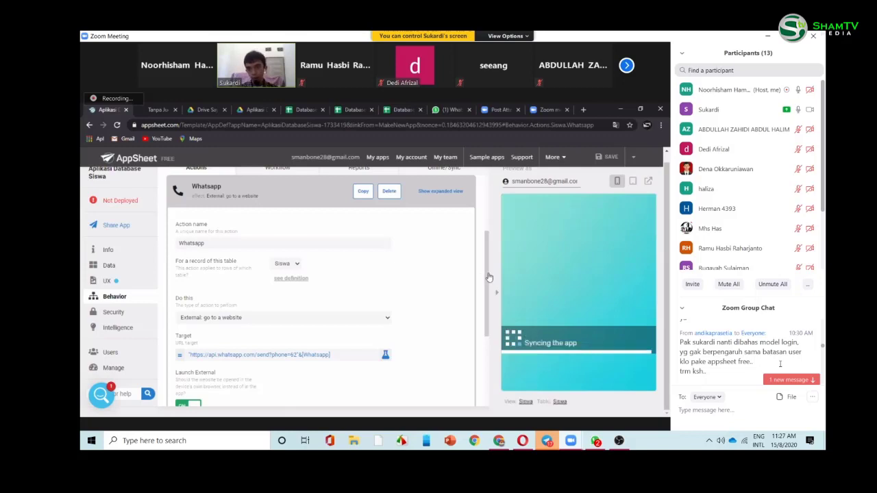
- Check the new Whatsapp action label on Rahman's and sukardi's records in the app preview
{"action": "left_click", "coordinate": [534, 247]}
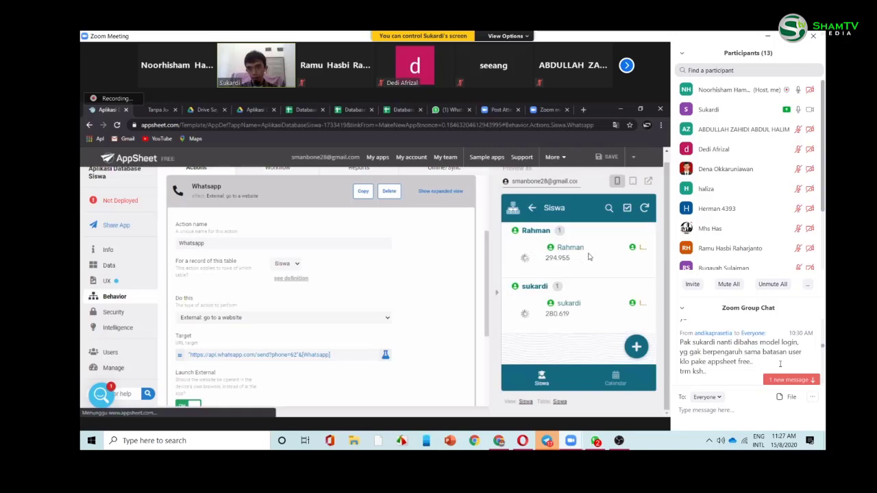
{"action": "left_click", "coordinate": [589, 257]}
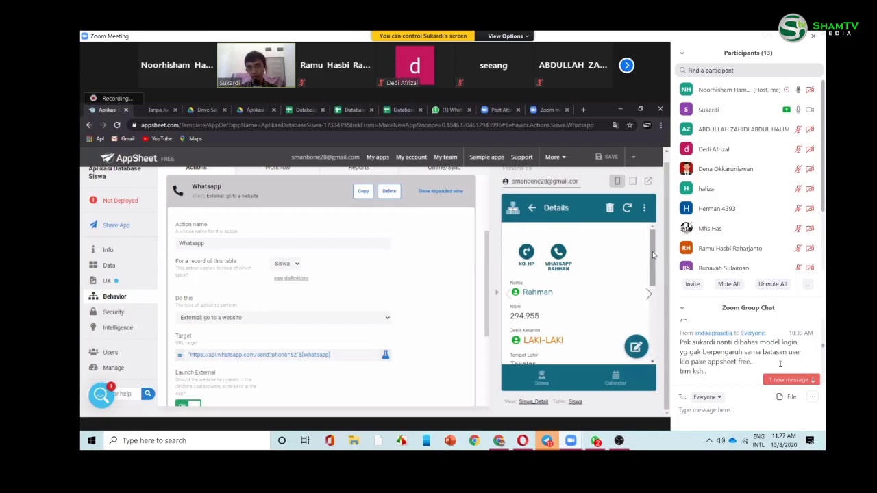
{"action": "scroll", "coordinate": [652, 254], "scroll_direction": "down", "scroll_amount": 1}
{"action": "scroll", "coordinate": [653, 254], "scroll_direction": "up", "scroll_amount": 1}
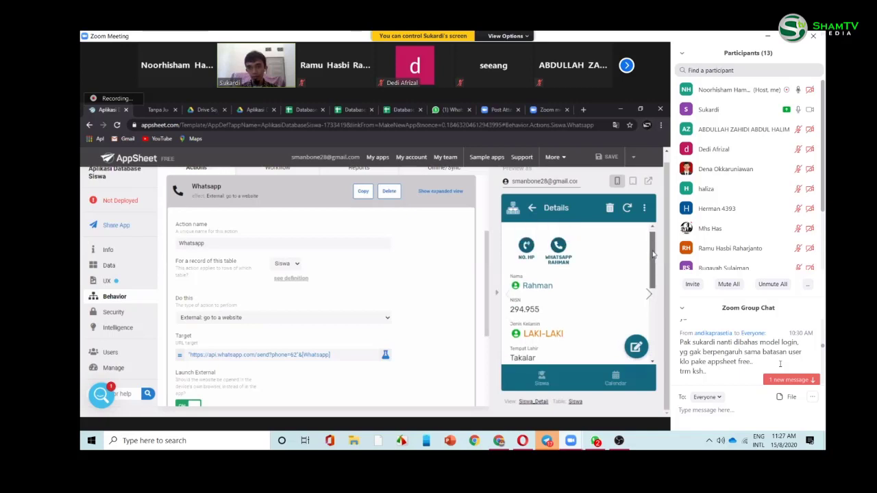
{"action": "left_click", "coordinate": [534, 210]}
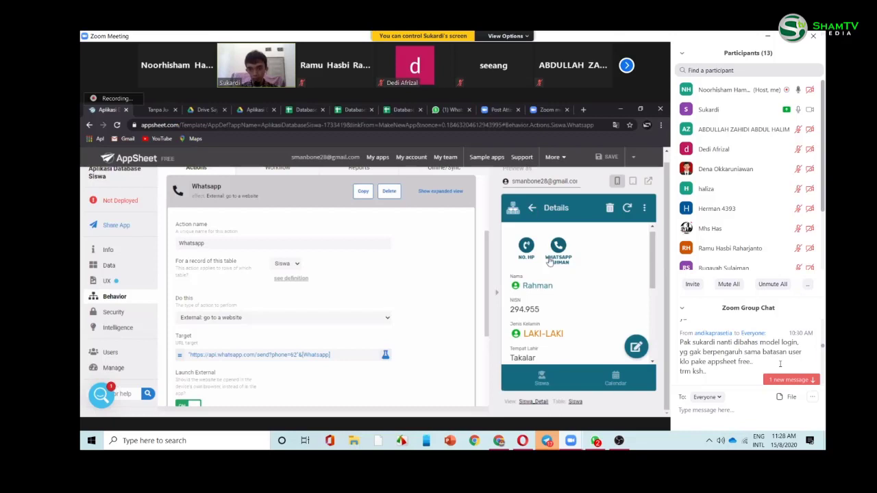
{"action": "left_click", "coordinate": [562, 305]}
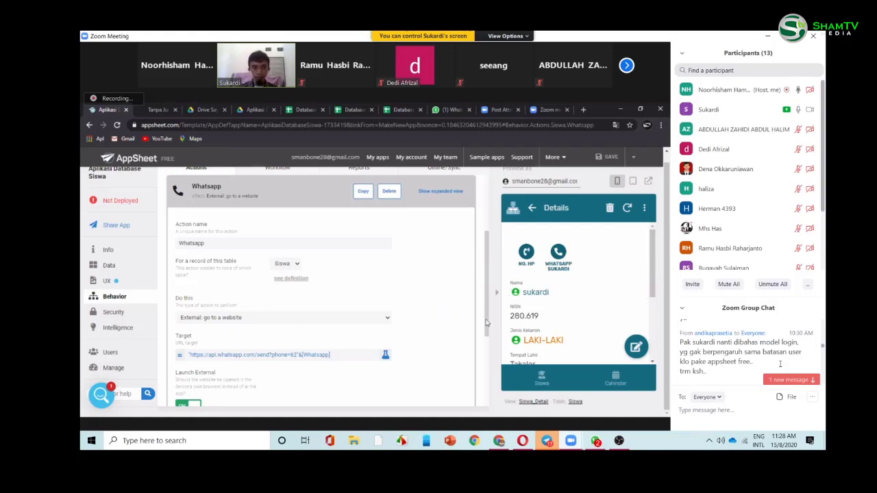
{"action": "scroll", "coordinate": [487, 322], "scroll_direction": "down", "scroll_amount": 2}
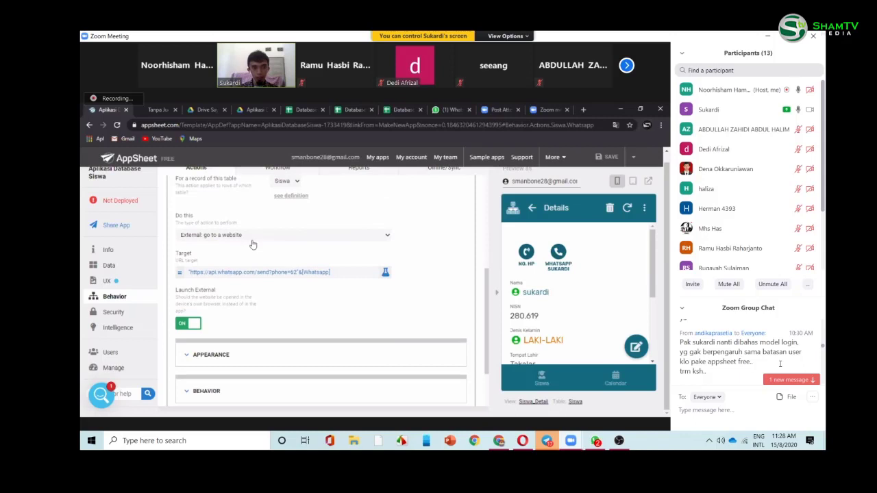
{"action": "scroll", "coordinate": [320, 333], "scroll_direction": "down", "scroll_amount": 1}
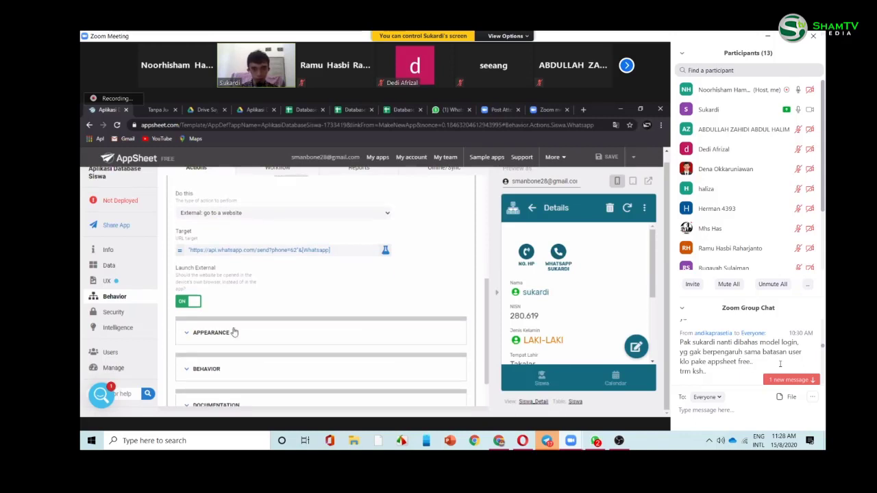
- Review the display name under the action's Appearance settings, then bring up the WhatsApp desktop chats
{"action": "left_click", "coordinate": [188, 337]}
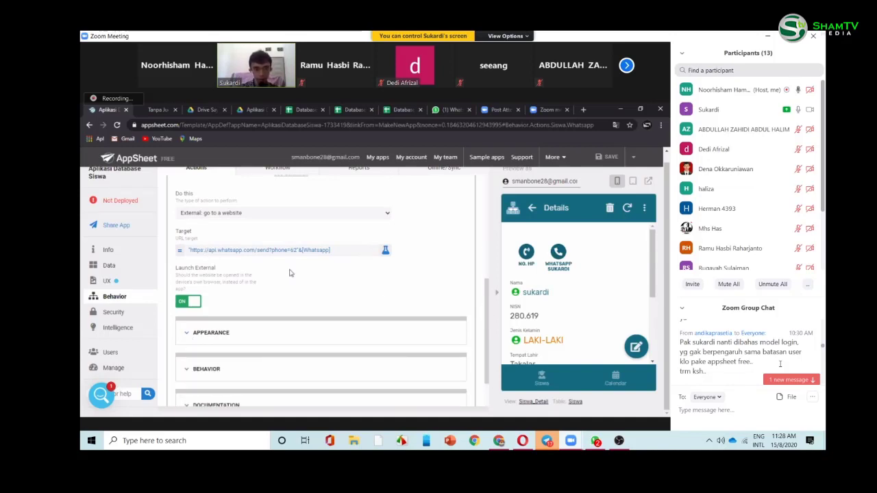
{"action": "scroll", "coordinate": [262, 287], "scroll_direction": "down", "scroll_amount": 1}
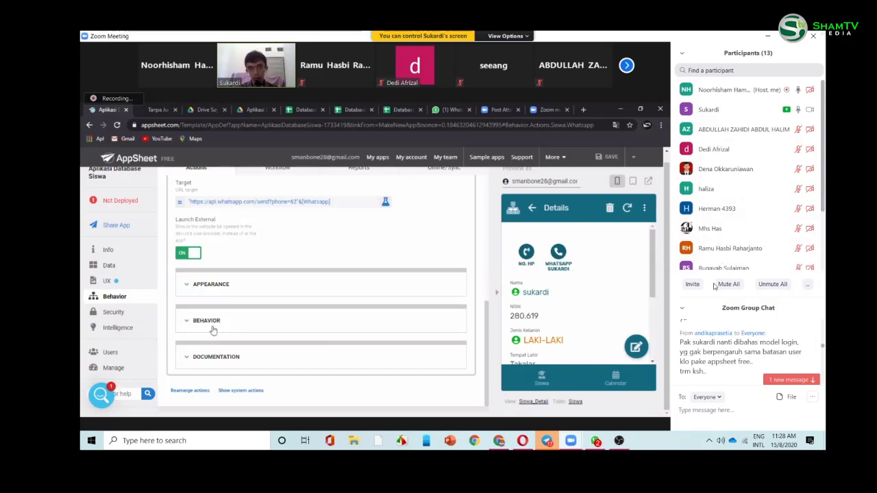
{"action": "left_click", "coordinate": [601, 442]}
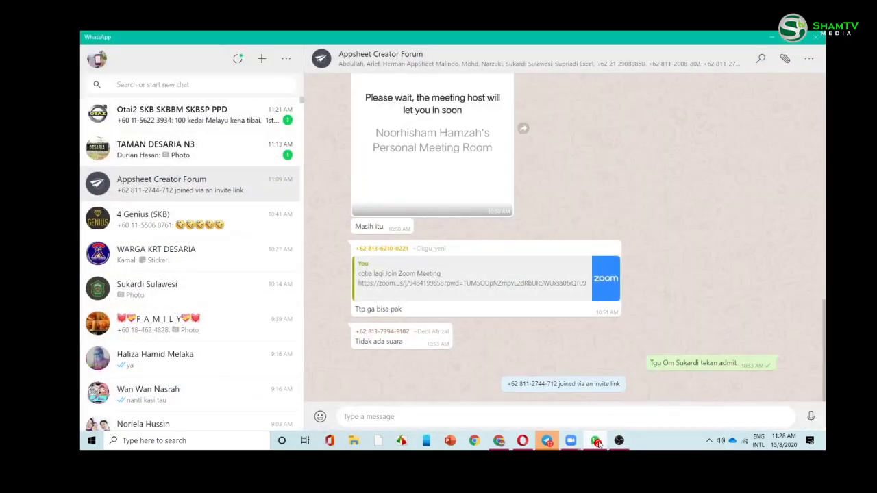
- Minimise WhatsApp and Telegram to return to the shared AppSheet UX views screen
{"action": "left_click", "coordinate": [596, 442]}
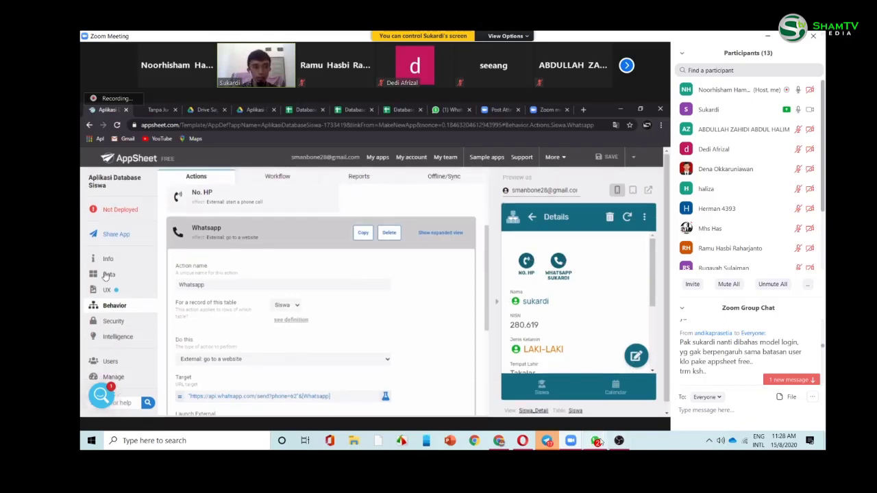
{"action": "left_click", "coordinate": [546, 440]}
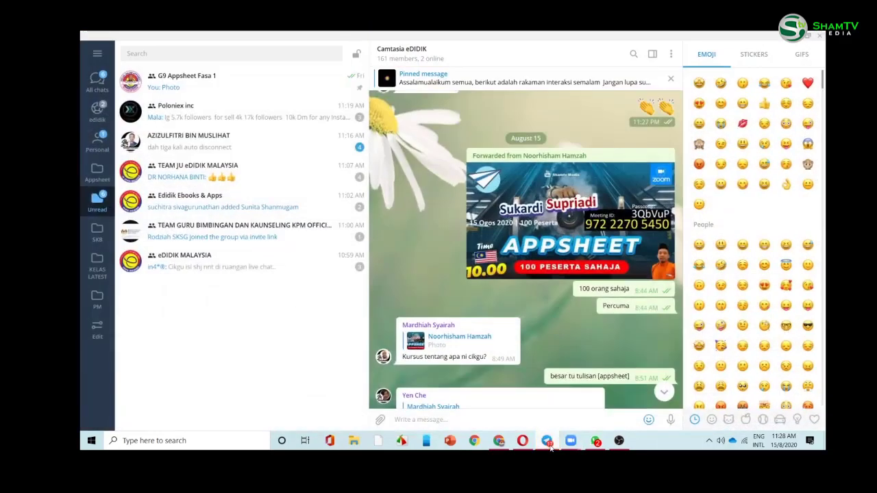
{"action": "left_click", "coordinate": [547, 440]}
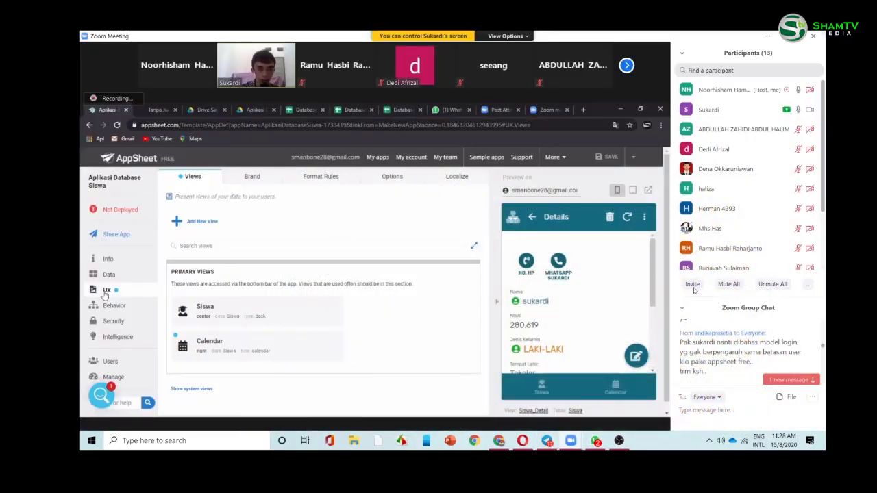
- Open the Format Rules list from the UX views page
{"action": "mouse_move", "coordinate": [742, 104]}
{"action": "scroll", "coordinate": [748, 200], "scroll_direction": "down", "scroll_amount": 3}
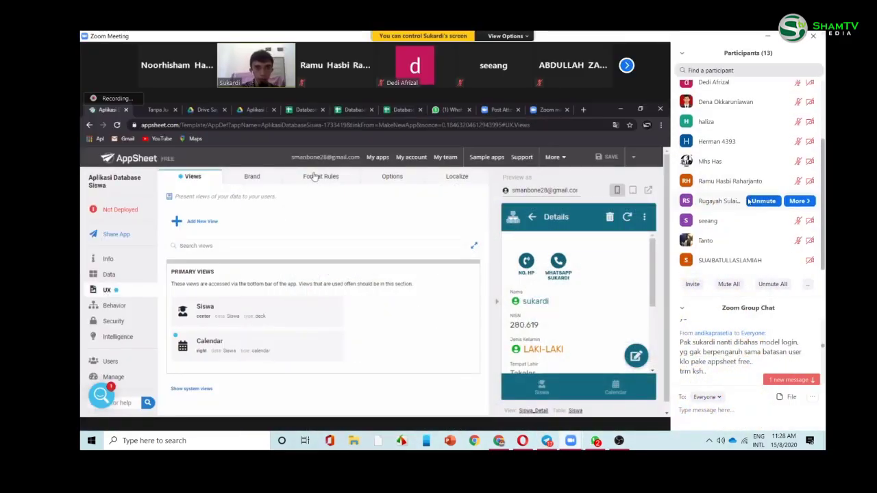
{"action": "scroll", "coordinate": [748, 199], "scroll_direction": "up", "scroll_amount": 3}
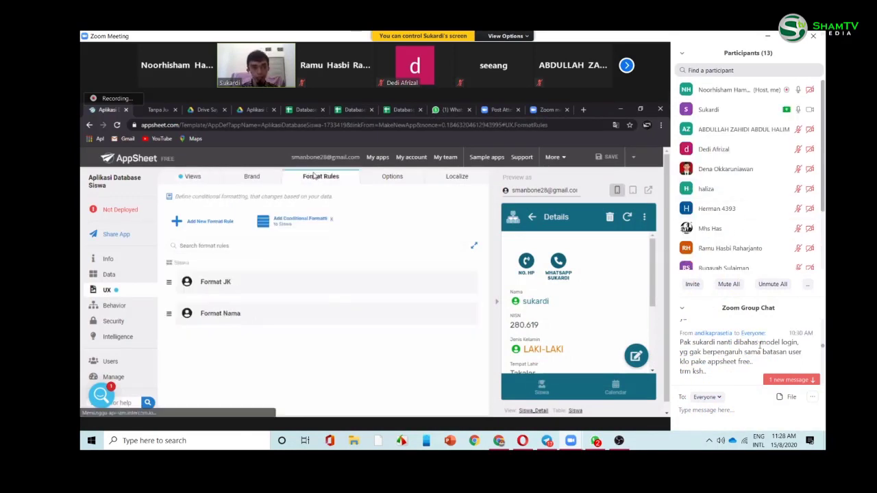
{"action": "left_click", "coordinate": [782, 379]}
{"action": "mouse_move", "coordinate": [760, 234]}
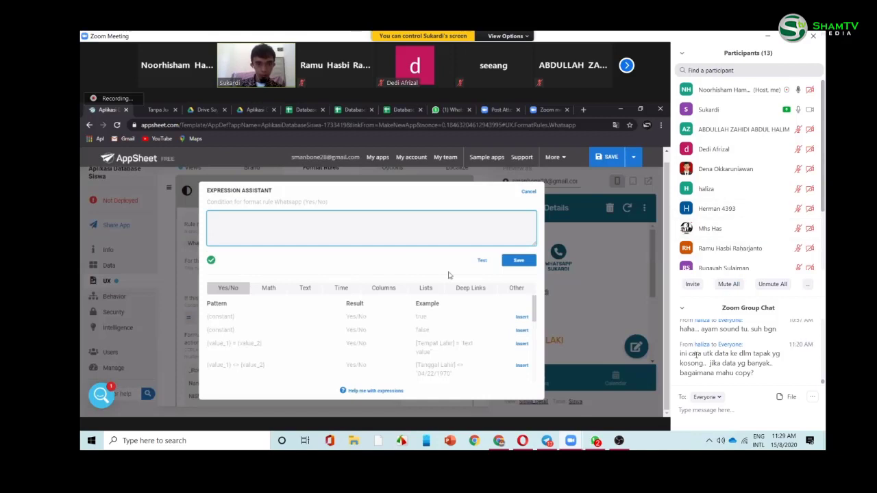
- Cancel the condition editor, post 'copy paste saja' in the chat, and target the rule at the Whatsapp action
{"action": "left_click", "coordinate": [727, 409]}
{"action": "type", "text": "cop"}
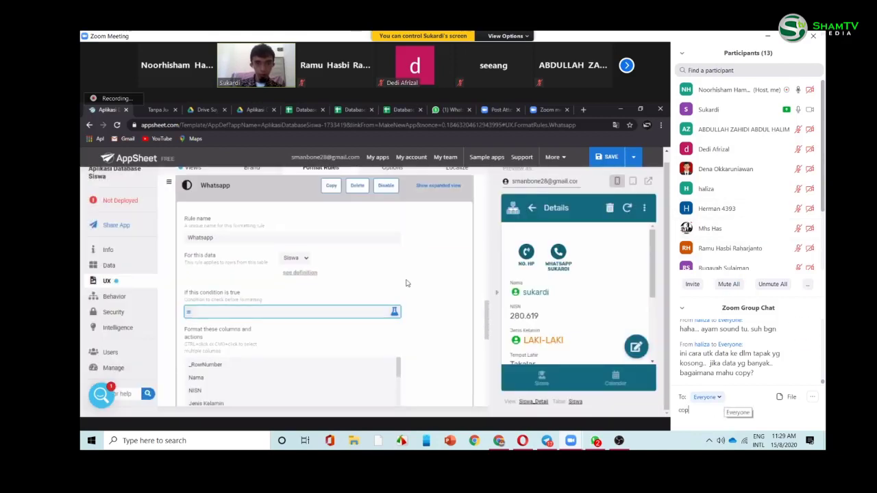
{"action": "type", "text": "y paste saja"}
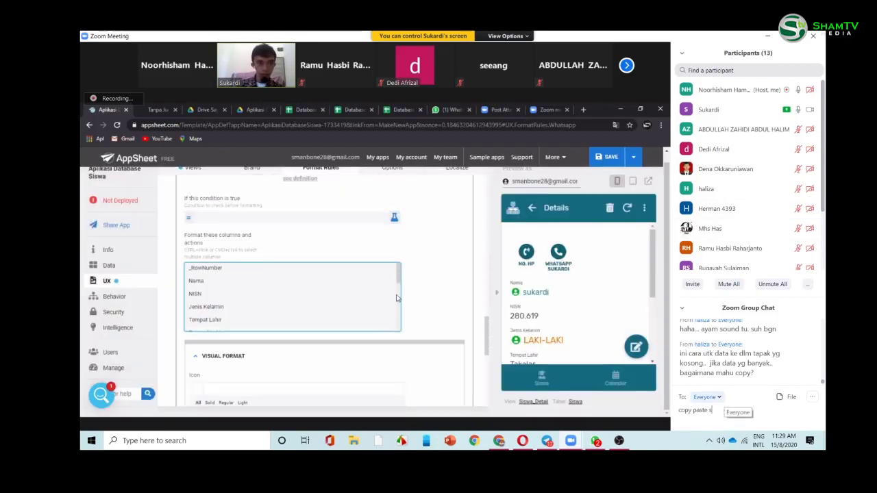
{"action": "key", "text": "Return"}
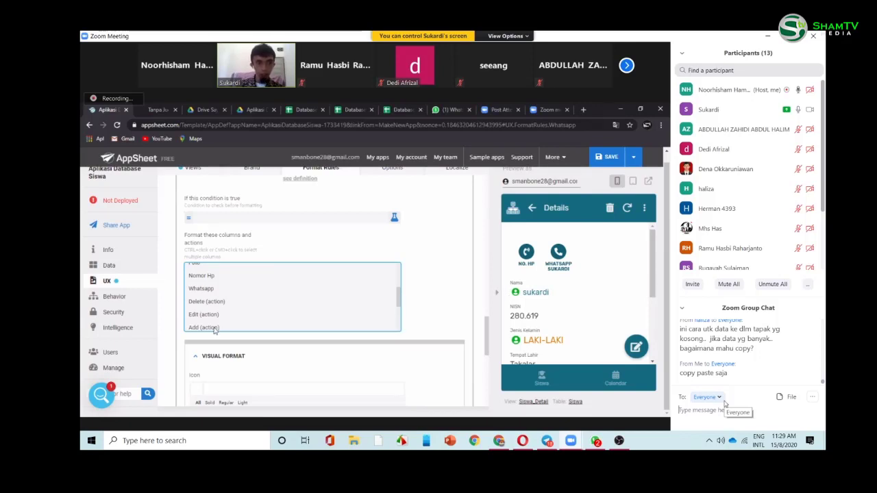
{"action": "scroll", "coordinate": [216, 326], "scroll_direction": "down", "scroll_amount": 3}
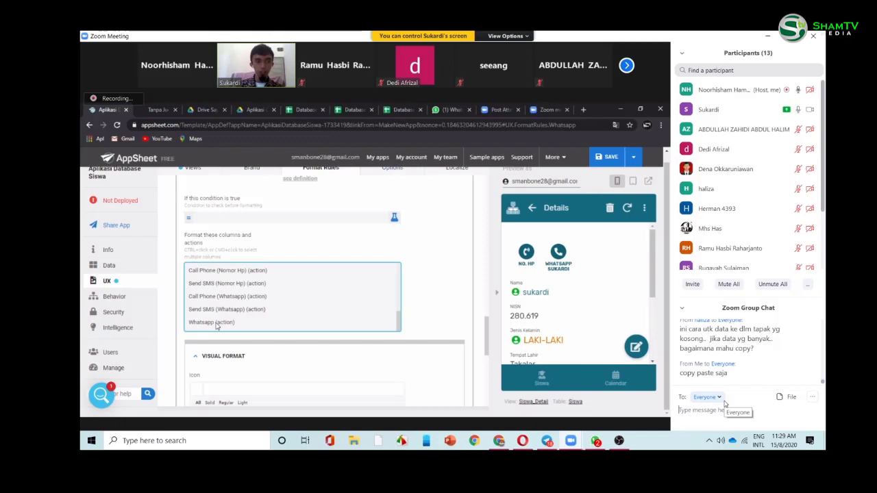
{"action": "left_click", "coordinate": [216, 324]}
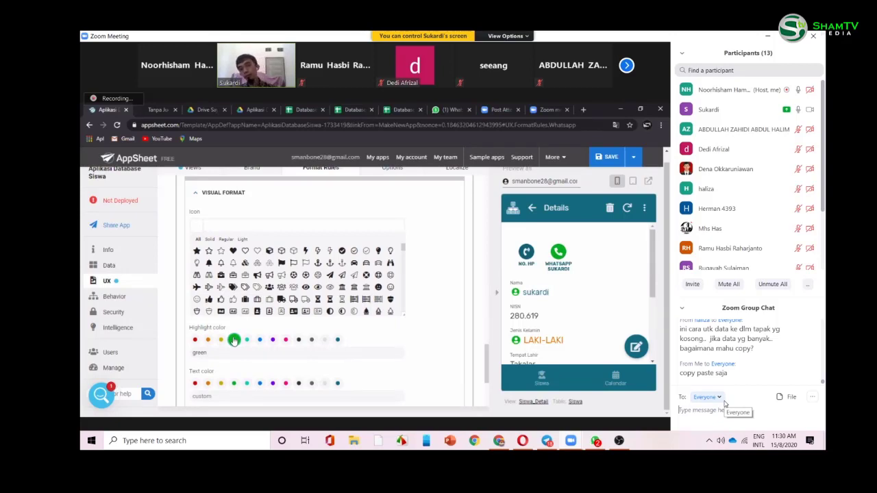
- Set the rule's text colour to green and reduce its text size to 0.8
{"action": "left_click", "coordinate": [234, 384]}
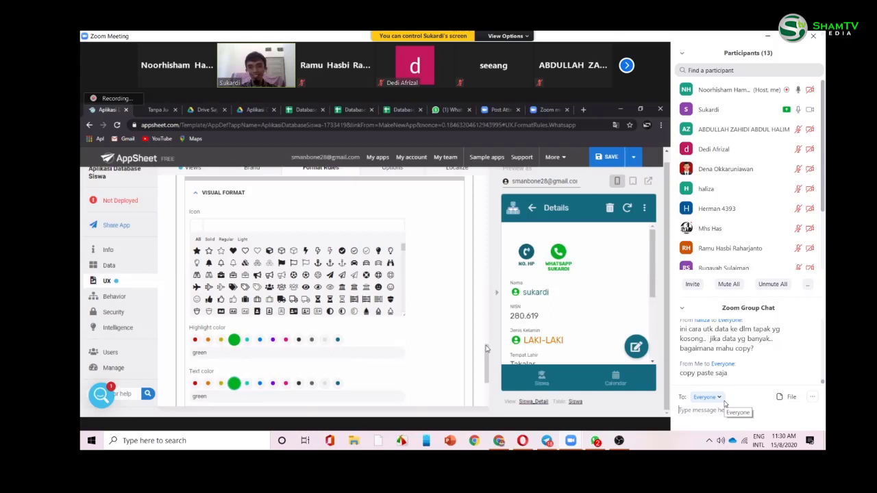
{"action": "left_click_drag", "start_coordinate": [485, 350], "coordinate": [485, 378]}
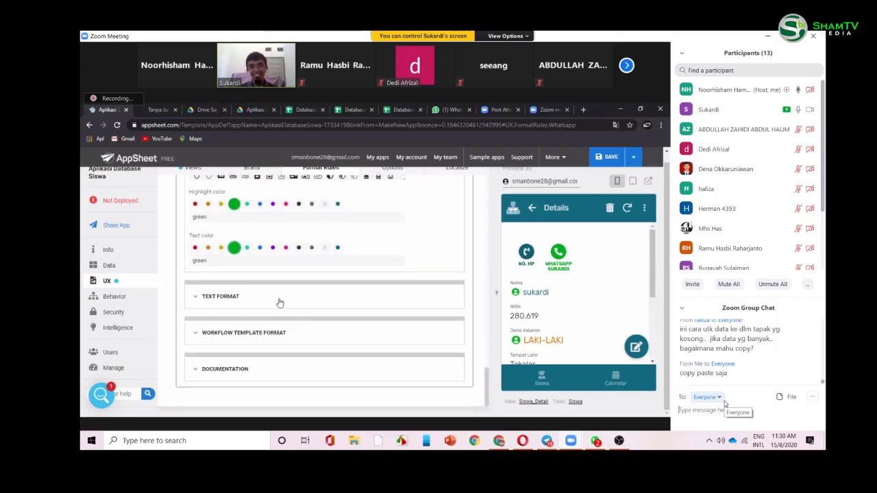
{"action": "left_click", "coordinate": [279, 303]}
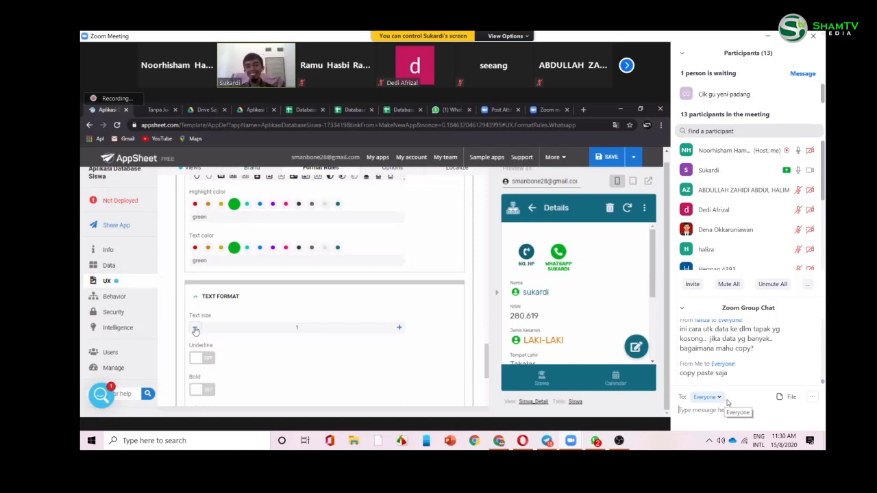
{"action": "left_click", "coordinate": [764, 95]}
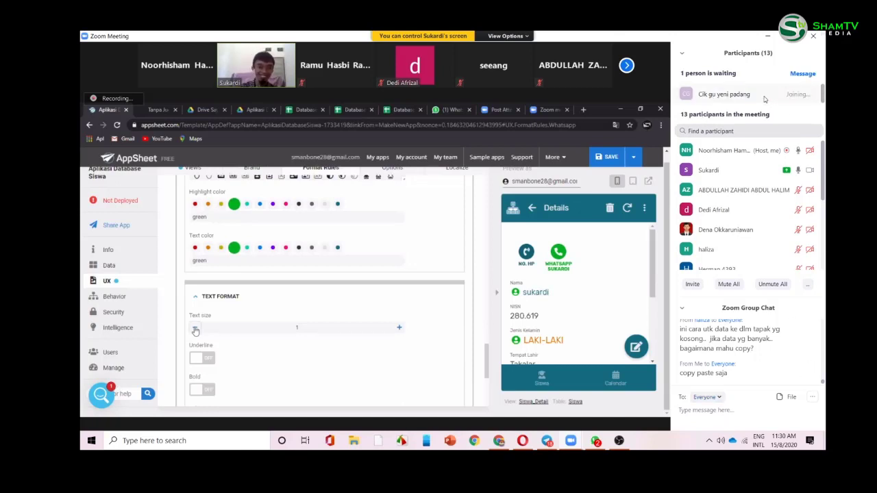
{"action": "mouse_move", "coordinate": [760, 251]}
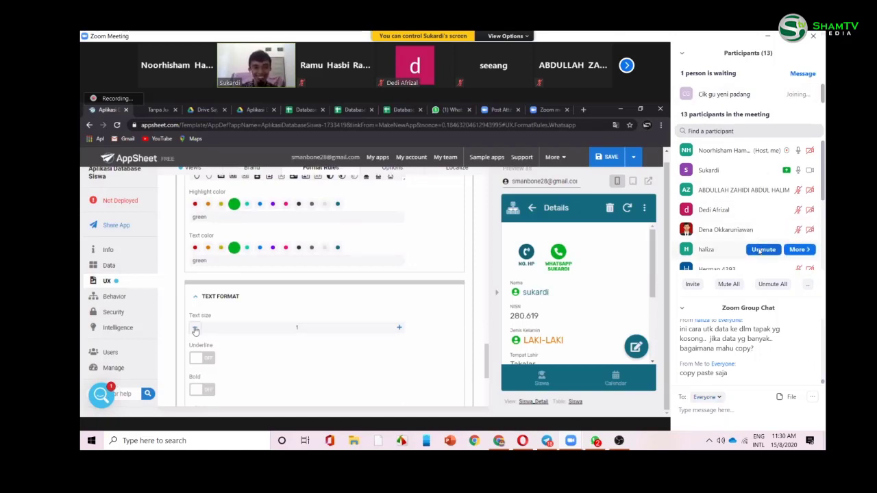
{"action": "left_click", "coordinate": [195, 330]}
{"action": "left_click", "coordinate": [195, 327]}
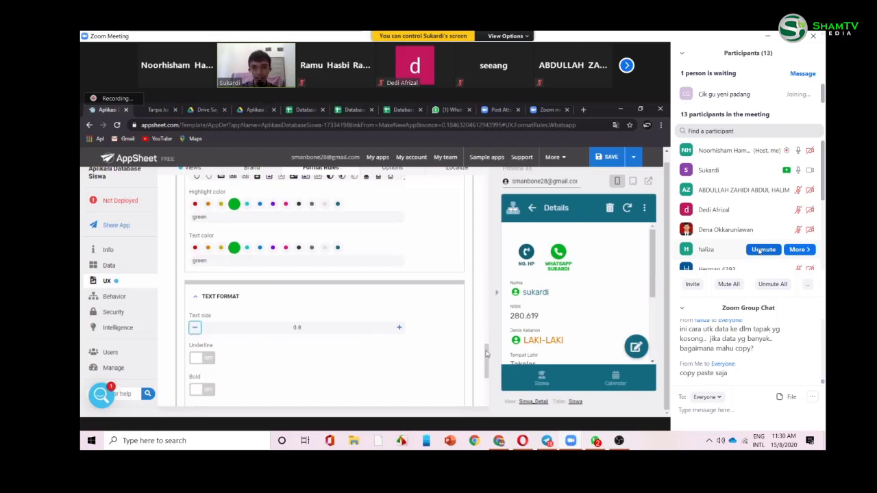
{"action": "scroll", "coordinate": [486, 373], "scroll_direction": "down", "scroll_amount": 2}
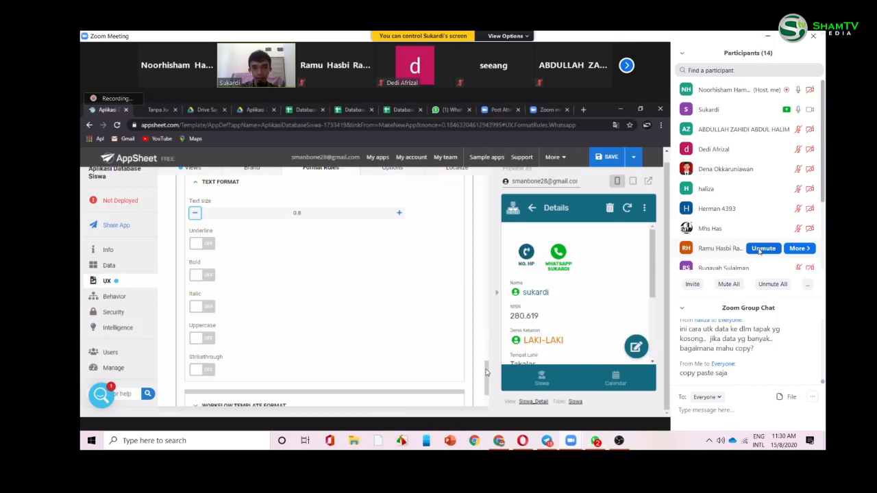
{"action": "scroll", "coordinate": [486, 373], "scroll_direction": "down", "scroll_amount": 1}
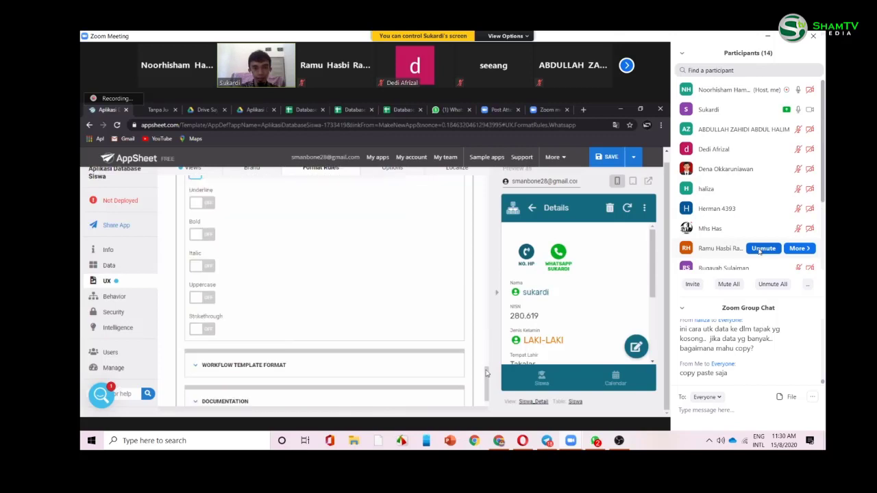
{"action": "scroll", "coordinate": [486, 368], "scroll_direction": "up", "scroll_amount": 1}
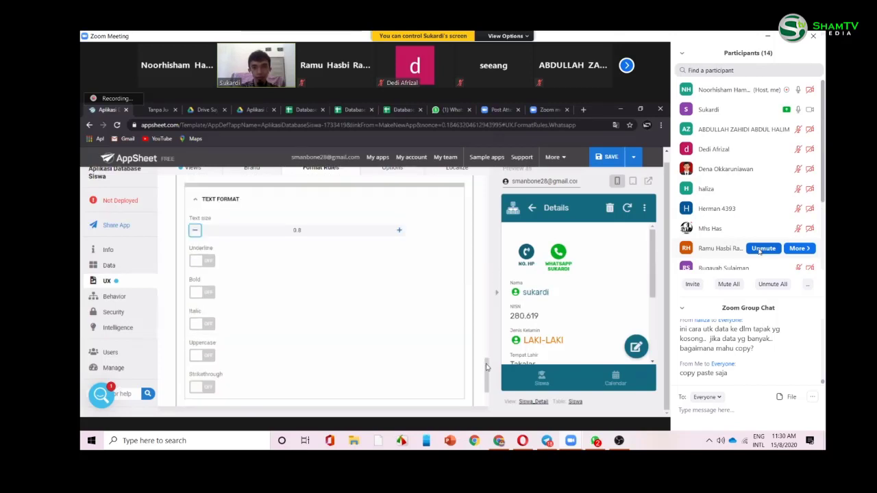
{"action": "left_click_drag", "start_coordinate": [486, 368], "coordinate": [487, 197]}
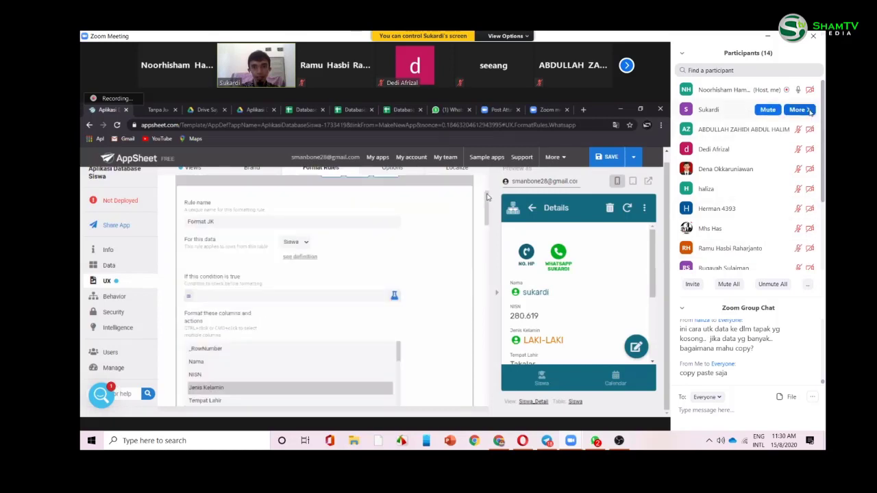
{"action": "scroll", "coordinate": [741, 145], "scroll_direction": "down", "scroll_amount": 3}
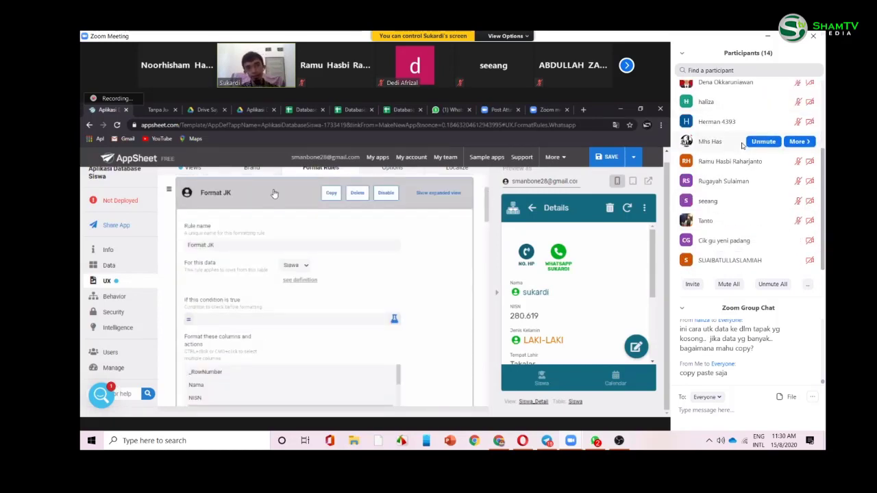
{"action": "scroll", "coordinate": [741, 103], "scroll_direction": "up", "scroll_amount": 2}
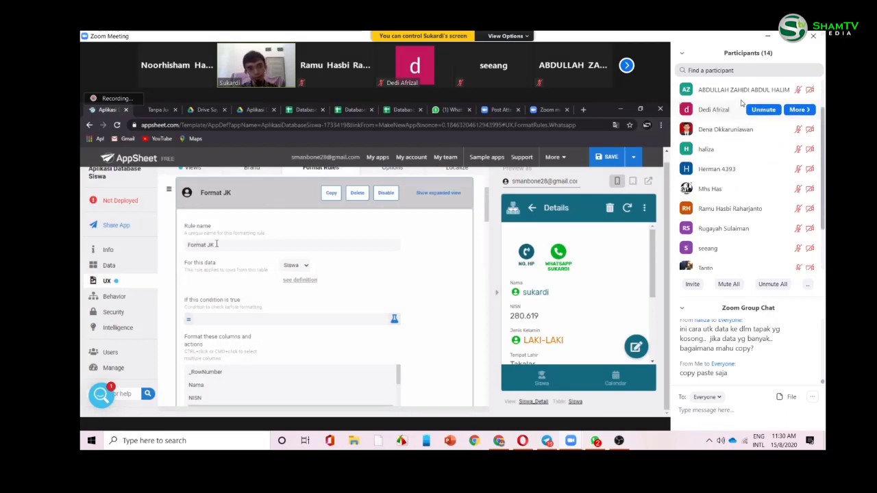
{"action": "scroll", "coordinate": [741, 102], "scroll_direction": "up", "scroll_amount": 2}
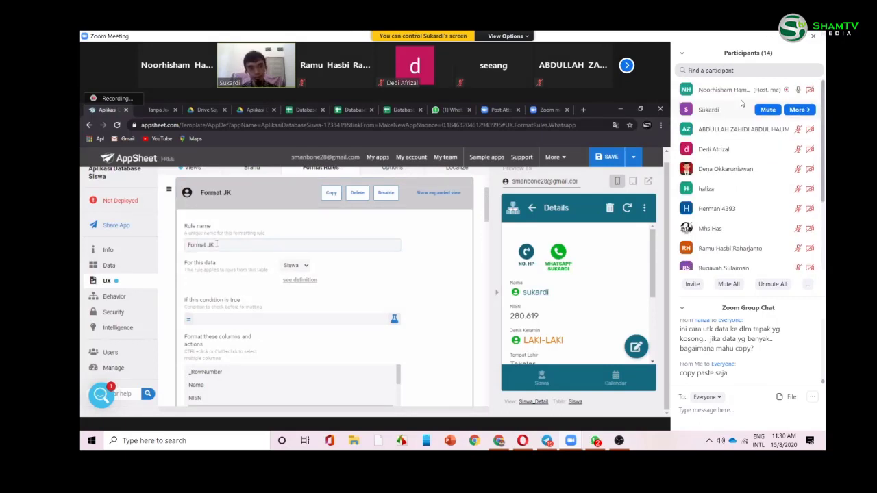
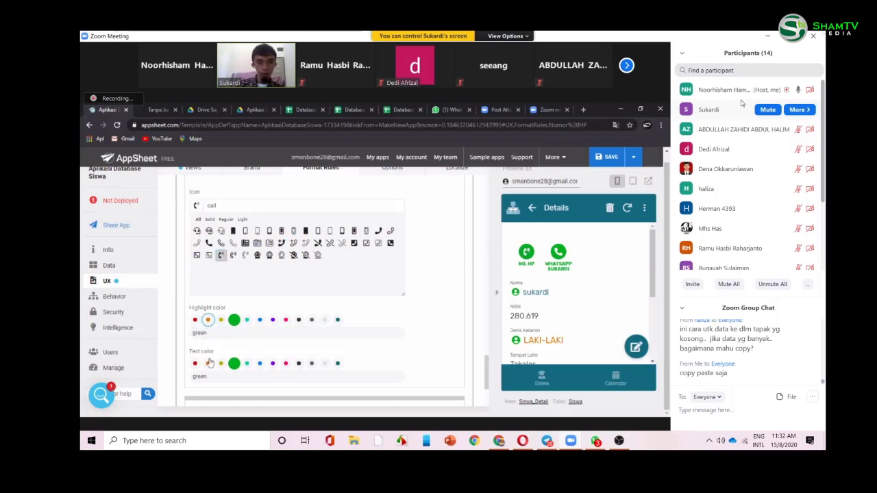
- Mute your own microphone in the meeting
{"action": "left_click", "coordinate": [767, 90]}
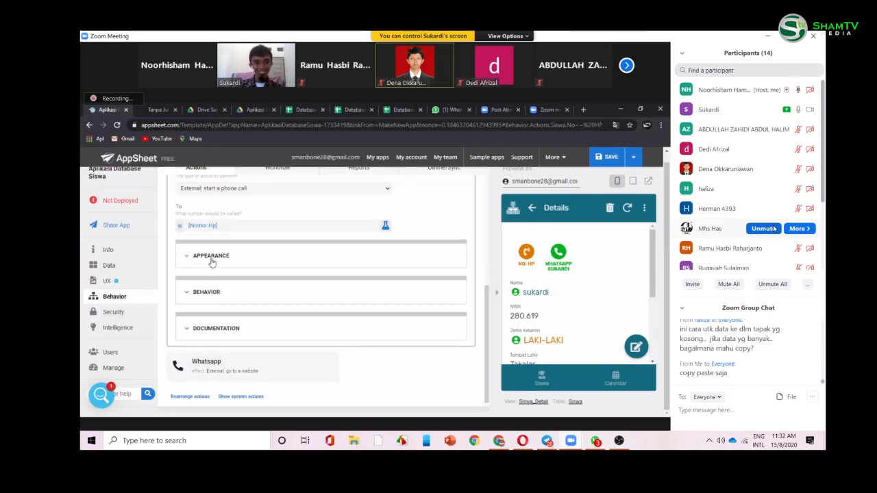
- Set the call action's display name to "Panggil "&[Nama] in the expression assistant and save it
{"action": "left_click", "coordinate": [212, 259]}
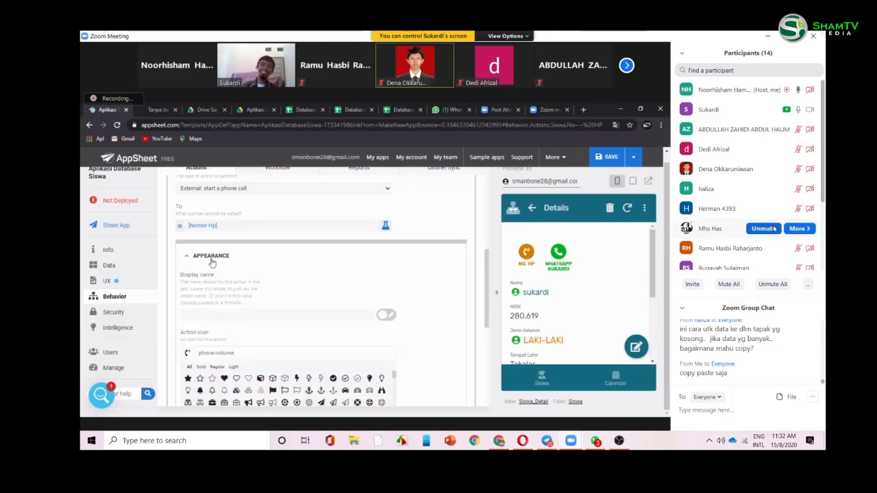
{"action": "left_click", "coordinate": [261, 315]}
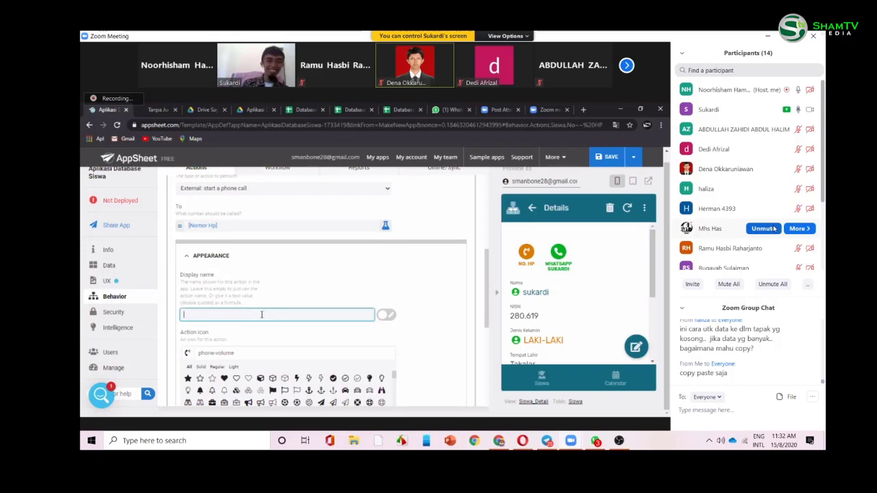
{"action": "left_click", "coordinate": [363, 314]}
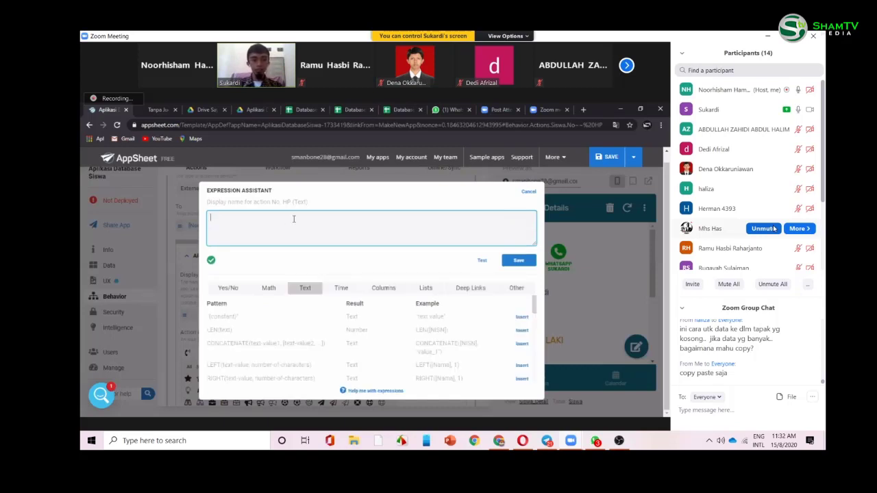
{"action": "type", "text": "1"}
{"action": "type", "text": "Pan"}
{"action": "type", "text": "ggil"}
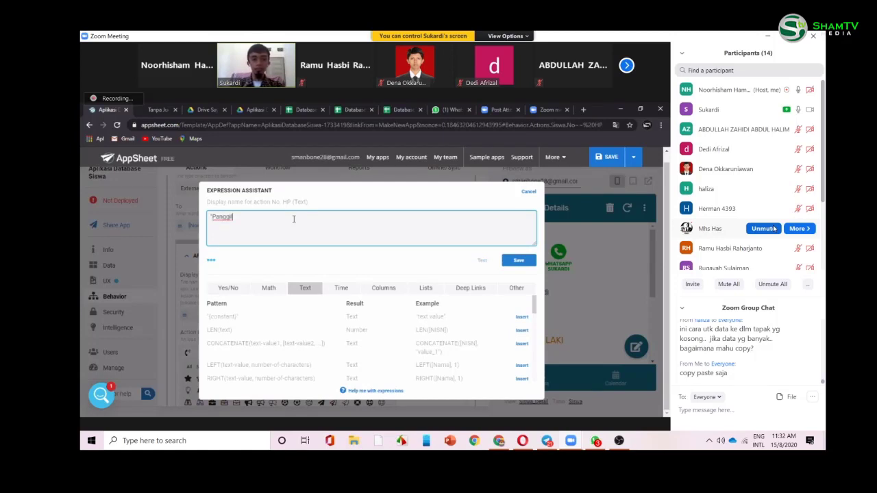
{"action": "type", "text": " '&"}
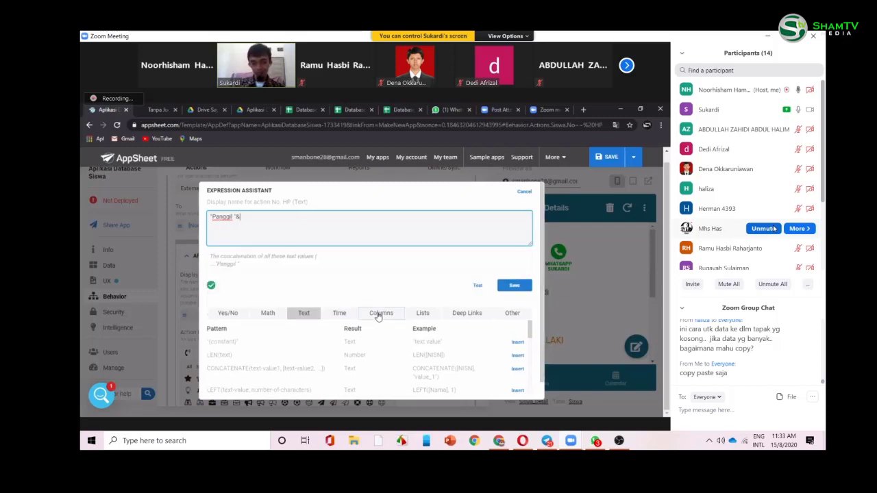
{"action": "left_click", "coordinate": [378, 316]}
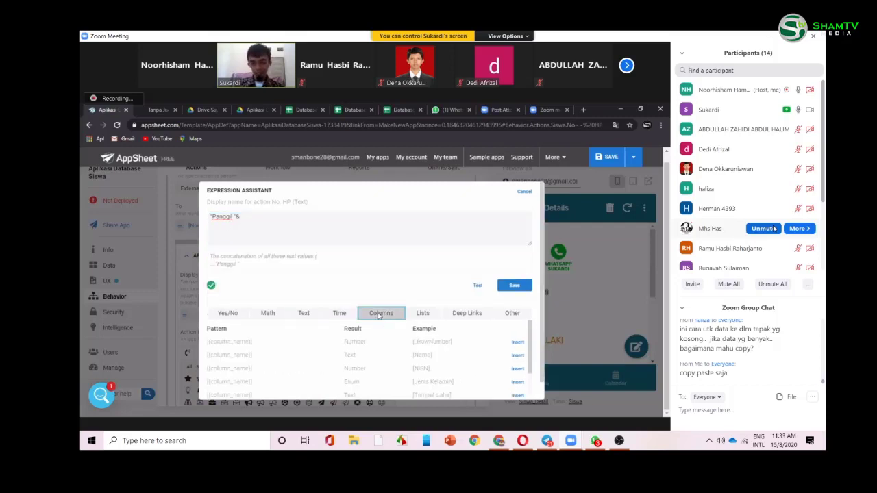
{"action": "left_click", "coordinate": [516, 356]}
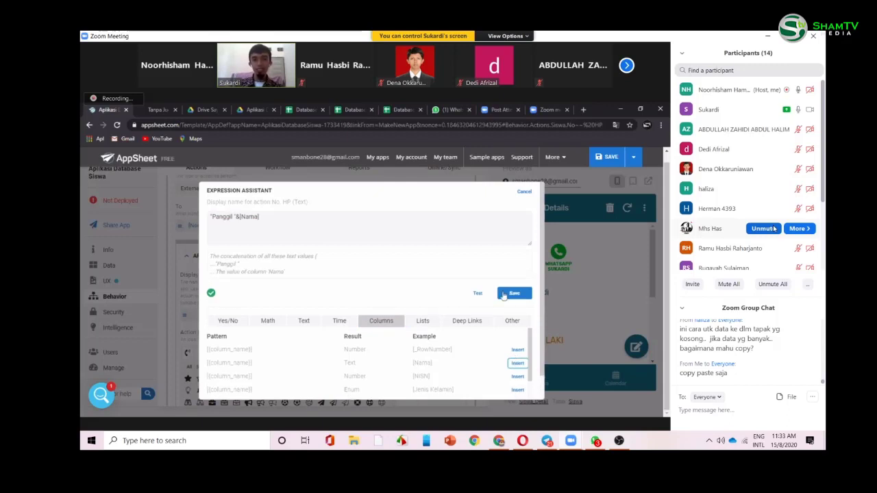
{"action": "left_click", "coordinate": [504, 294]}
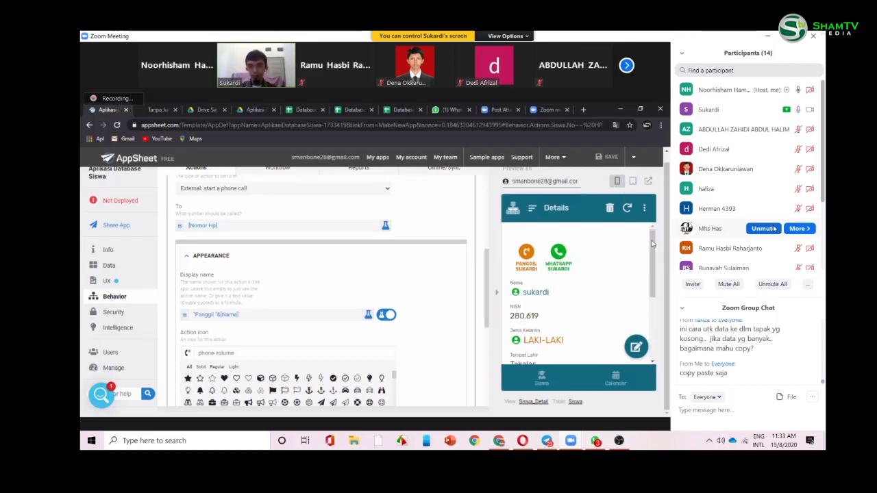
- Return the preview to the Siswa list and open the LAKI-LAKI group
{"action": "left_click_drag", "start_coordinate": [653, 244], "coordinate": [654, 254]}
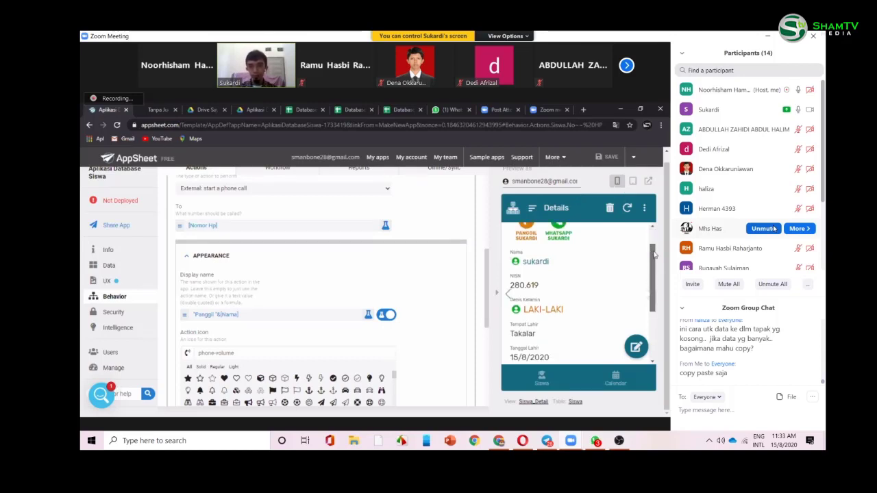
{"action": "scroll", "coordinate": [649, 281], "scroll_direction": "up", "scroll_amount": 2}
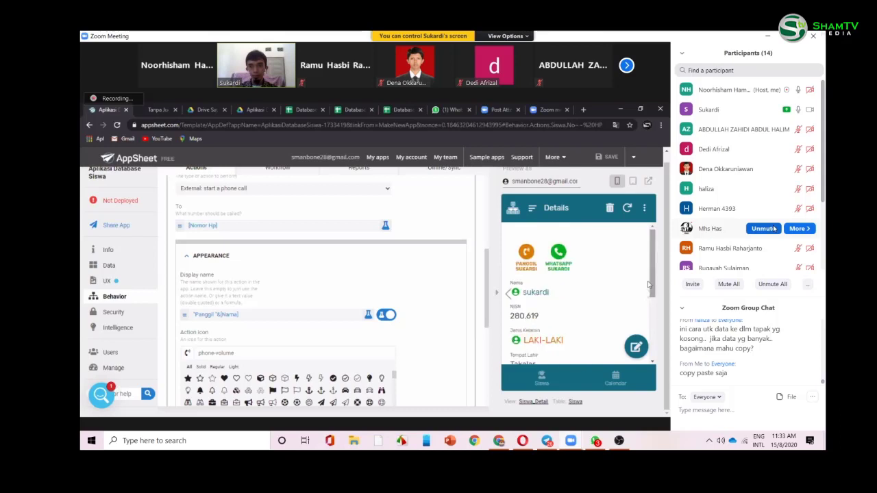
{"action": "scroll", "coordinate": [649, 284], "scroll_direction": "down", "scroll_amount": 1}
{"action": "scroll", "coordinate": [652, 245], "scroll_direction": "up", "scroll_amount": 1}
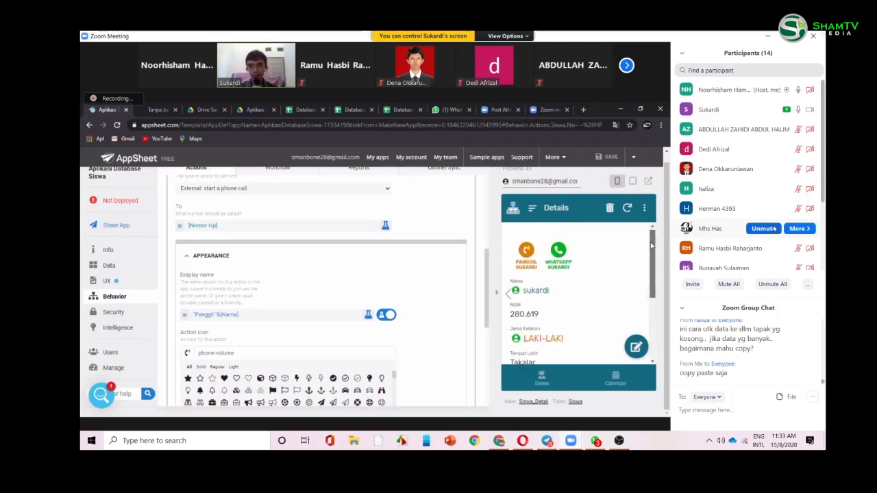
{"action": "scroll", "coordinate": [652, 295], "scroll_direction": "down", "scroll_amount": 1}
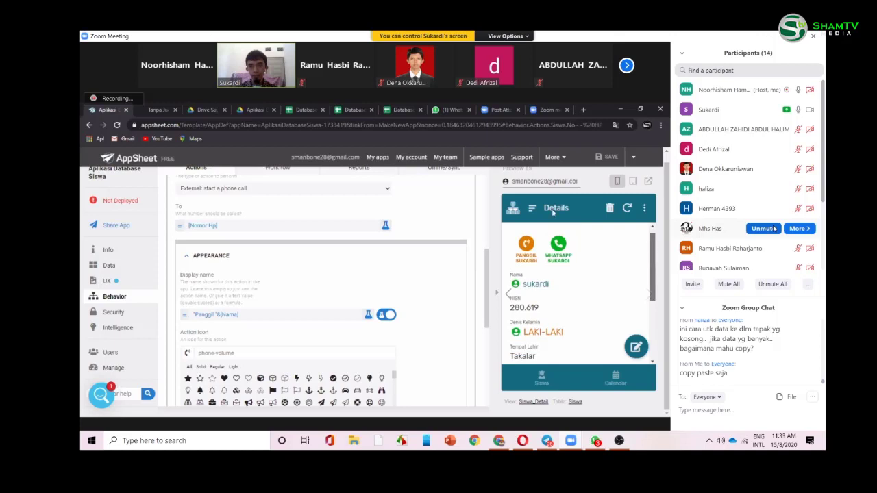
{"action": "scroll", "coordinate": [552, 213], "scroll_direction": "up", "scroll_amount": 1}
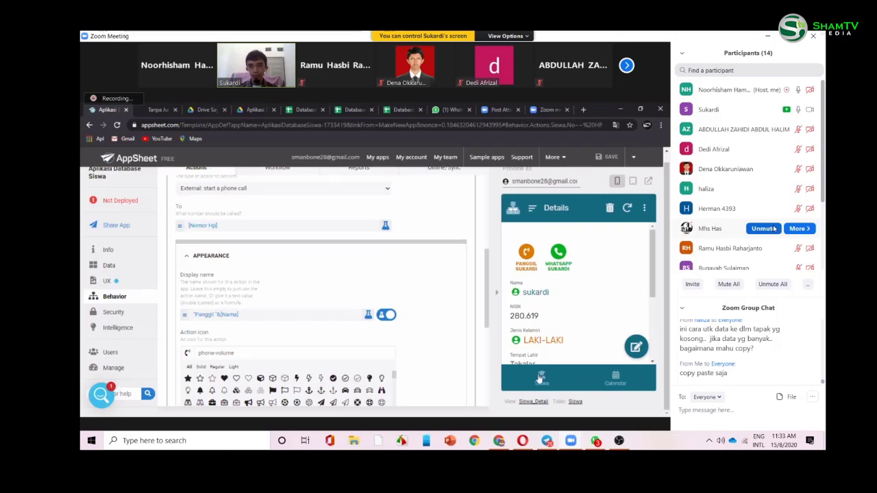
{"action": "left_click", "coordinate": [540, 379]}
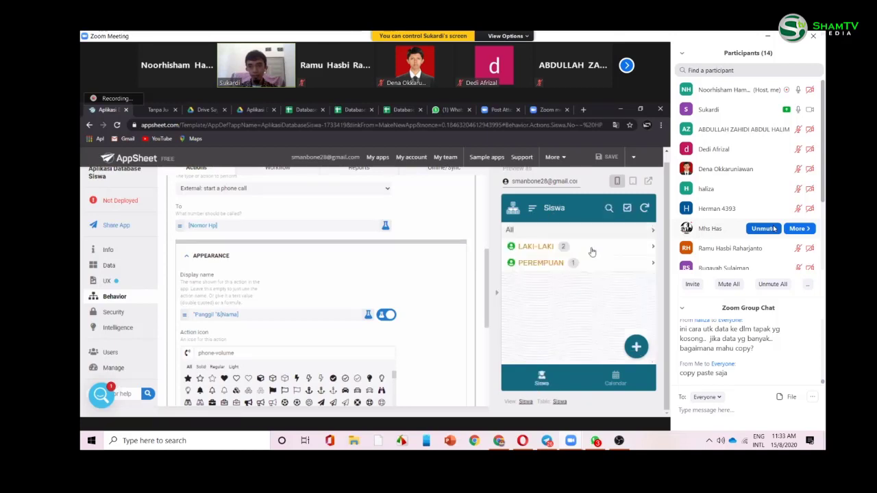
{"action": "left_click", "coordinate": [592, 250]}
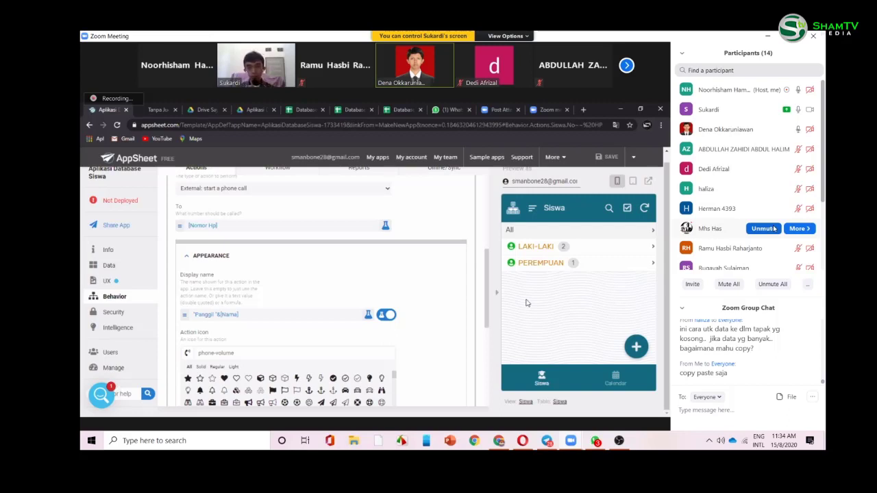
{"action": "left_click", "coordinate": [529, 249]}
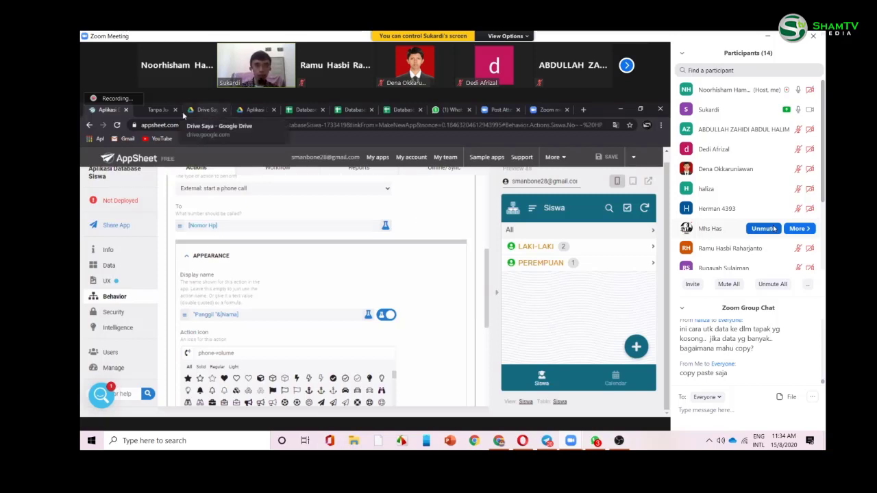
- Open the Database Siswa spreadsheet from the Aplikasi Database Siswa Drive folder
{"action": "left_click", "coordinate": [255, 109]}
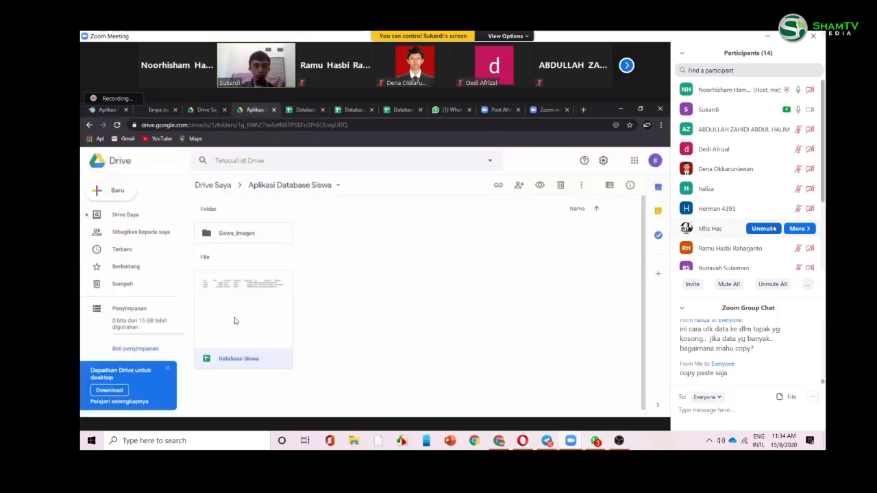
{"action": "double_click", "coordinate": [234, 321]}
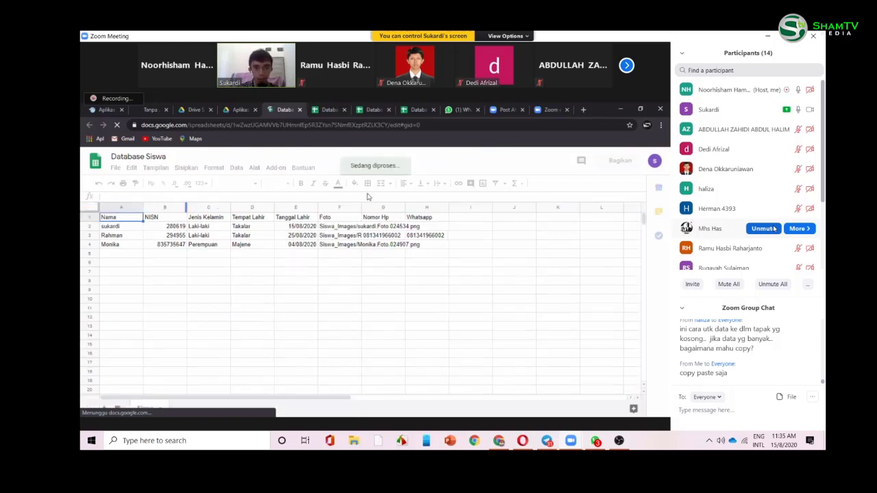
- Enter the heading Kelas in cell I1 of the Siswa sheet and reload the page
{"action": "left_click", "coordinate": [460, 219]}
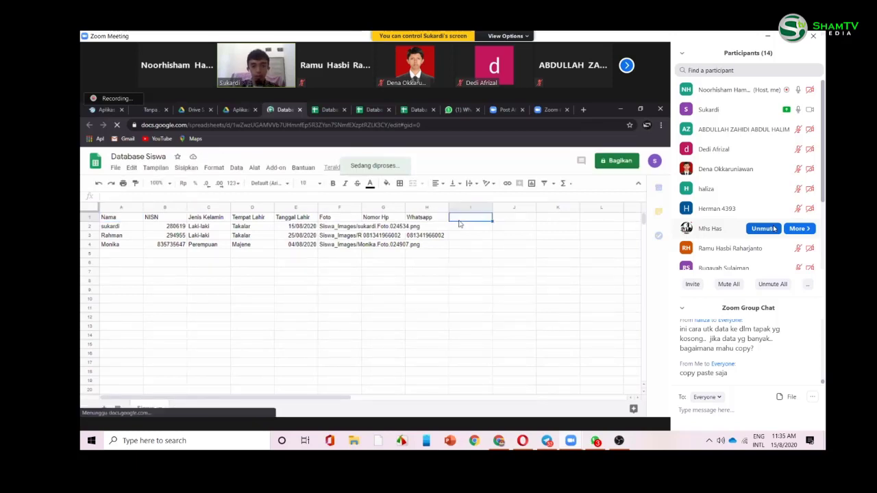
{"action": "type", "text": "Kelas"}
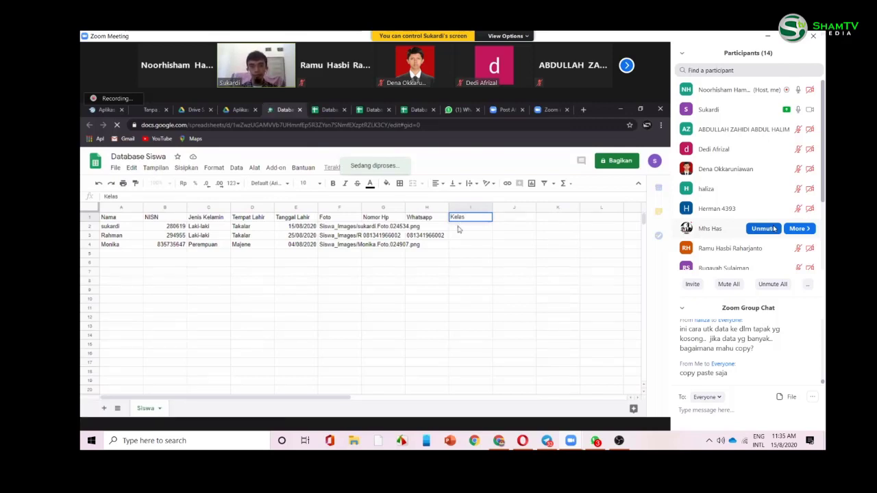
{"action": "key", "text": "Return"}
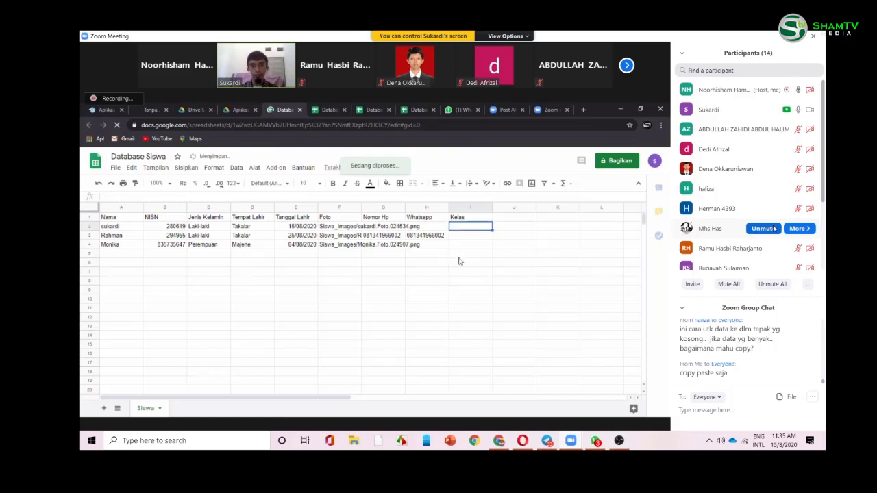
{"action": "left_click", "coordinate": [458, 255]}
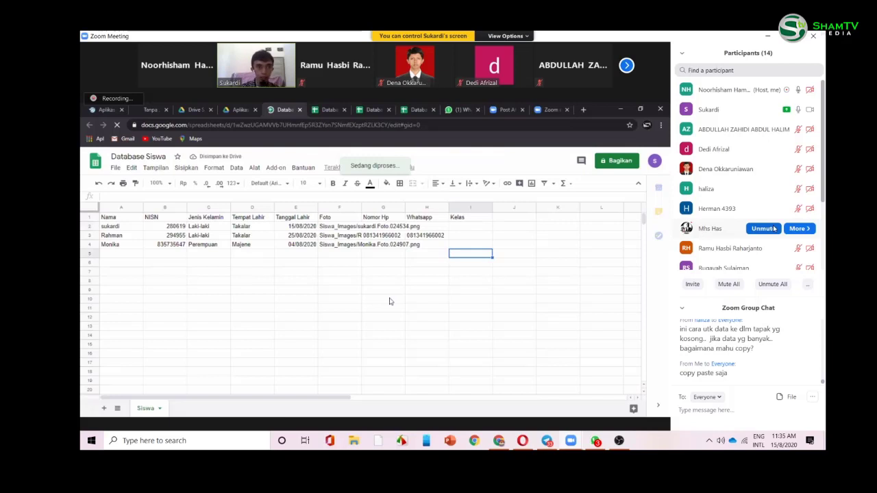
{"action": "left_click", "coordinate": [348, 126]}
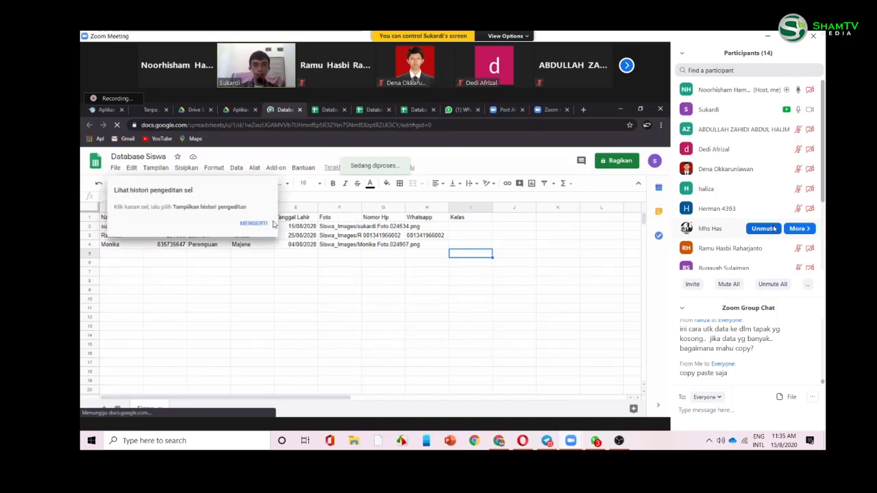
{"action": "left_click", "coordinate": [451, 125]}
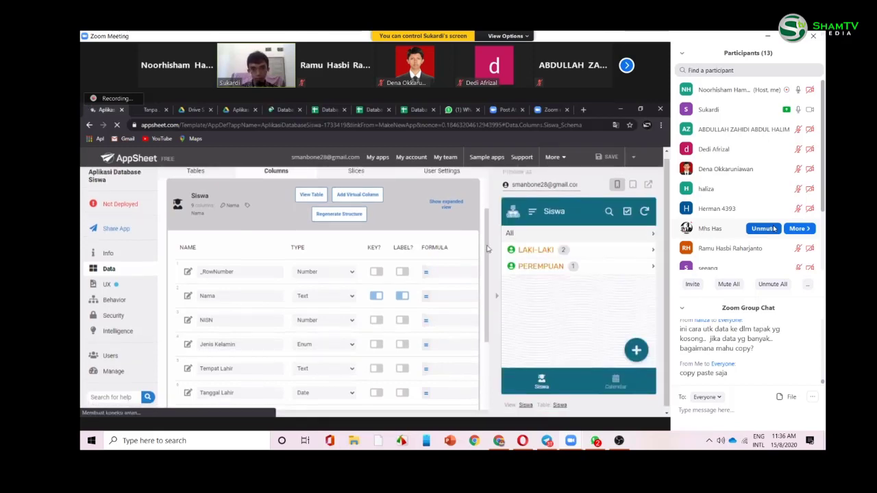
- Scroll the Siswa column list and send the chat reply 'walaupun ada 1000 data'
{"action": "scroll", "coordinate": [485, 327], "scroll_direction": "down", "scroll_amount": 2}
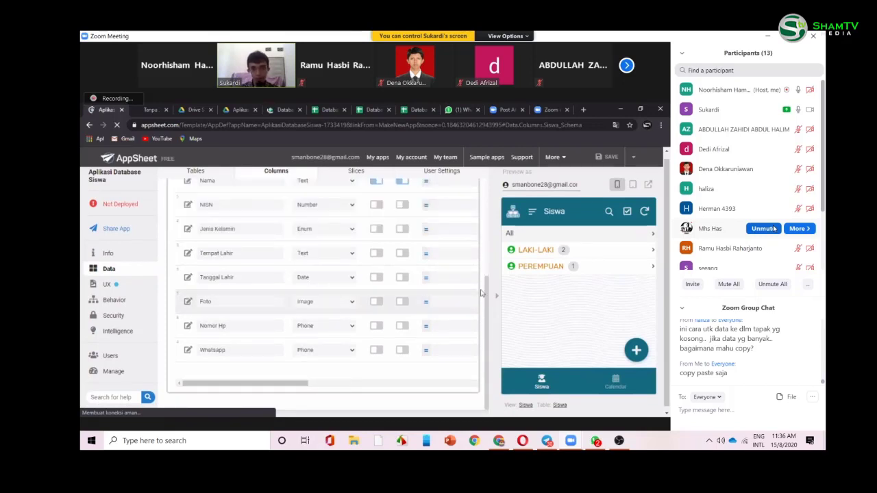
{"action": "scroll", "coordinate": [488, 245], "scroll_direction": "up", "scroll_amount": 2}
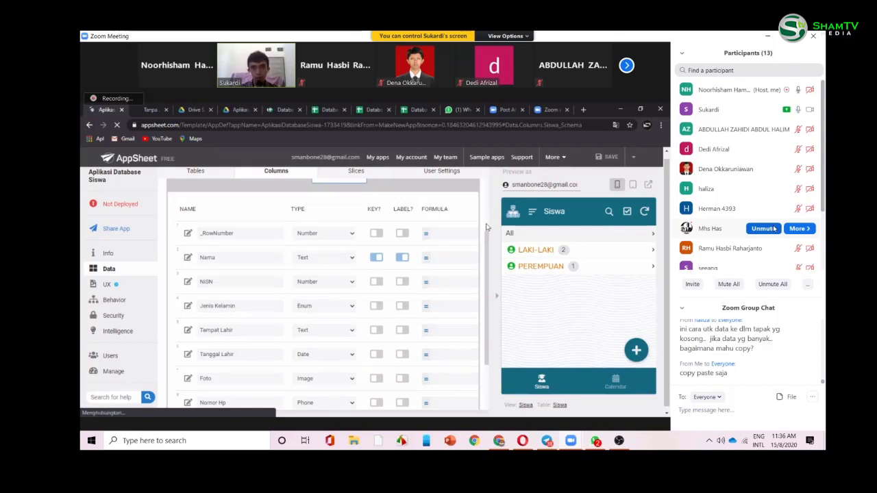
{"action": "scroll", "coordinate": [486, 227], "scroll_direction": "up", "scroll_amount": 1}
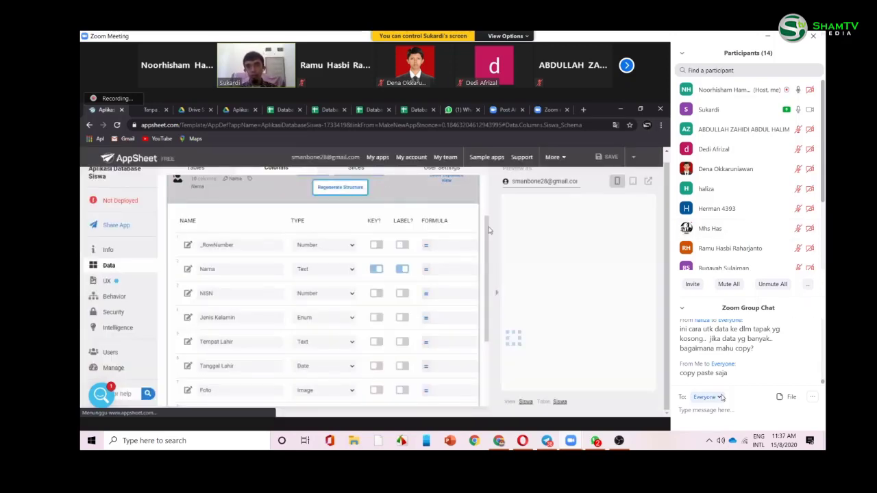
{"action": "type", "text": "wa"}
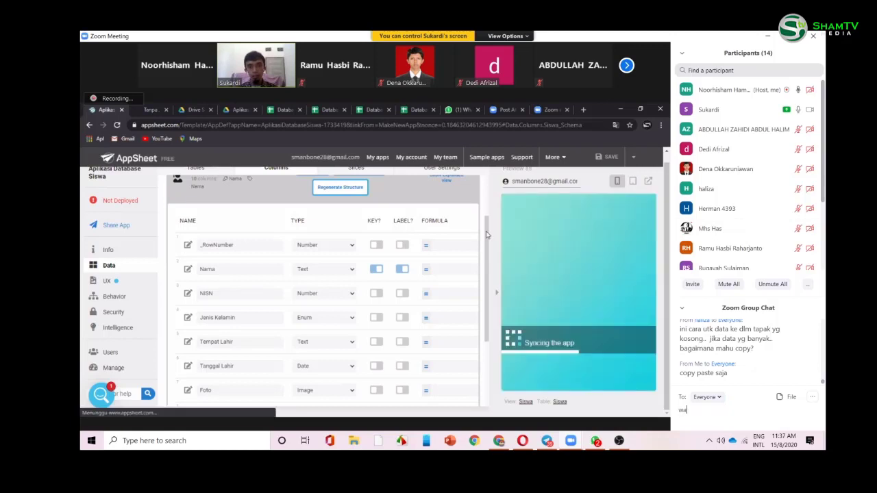
{"action": "type", "text": "laupun a"}
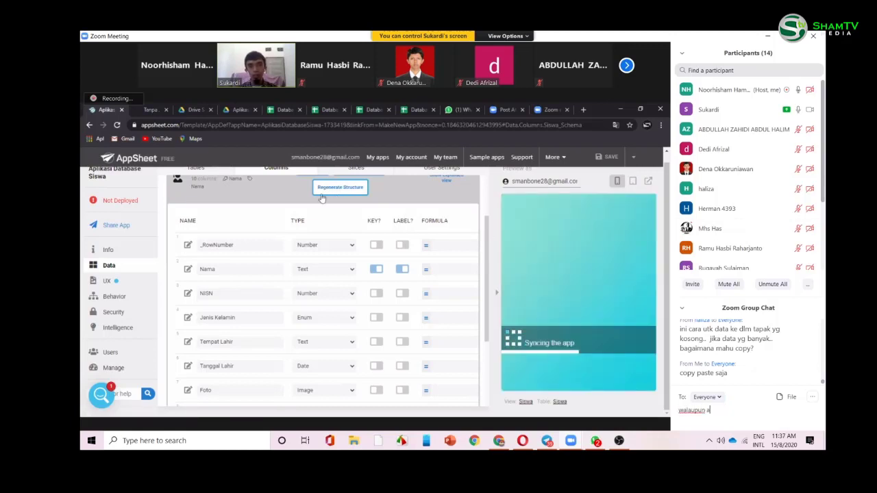
{"action": "type", "text": "da 1000"}
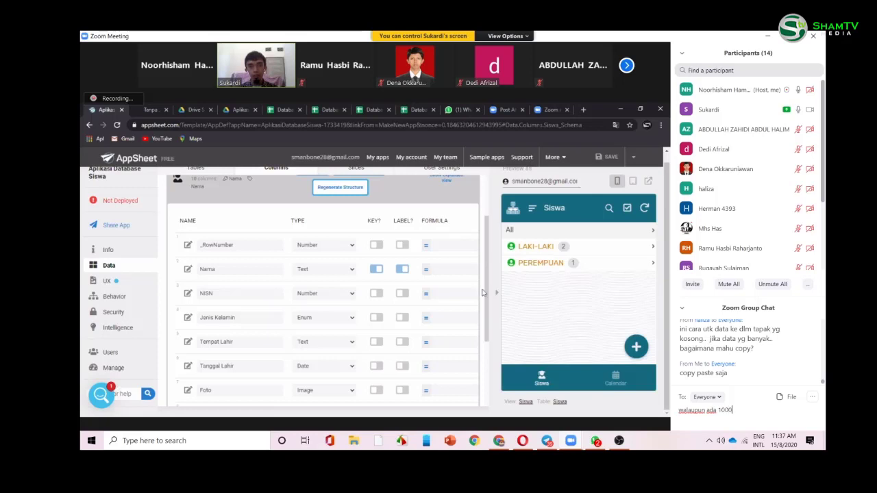
{"action": "type", "text": " data"}
{"action": "key", "text": "Return"}
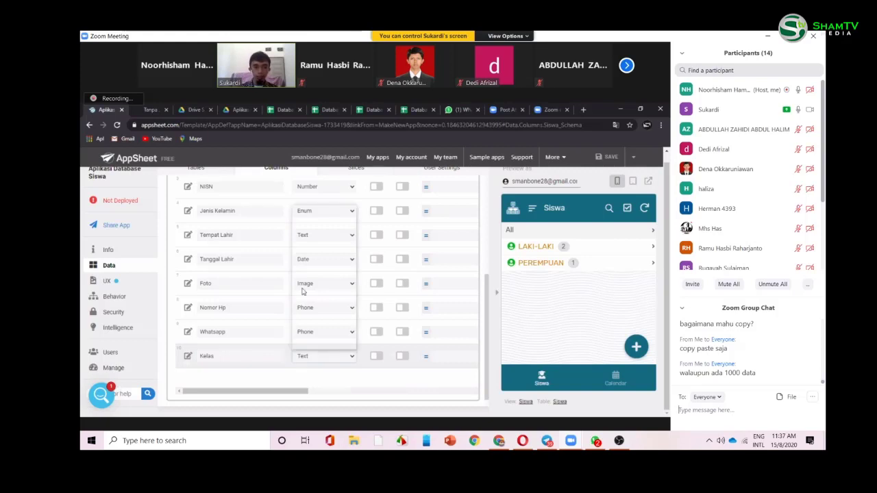
- Make Kelas an Enum column and add its first allowed value, X IPS 1
{"action": "left_click", "coordinate": [308, 356]}
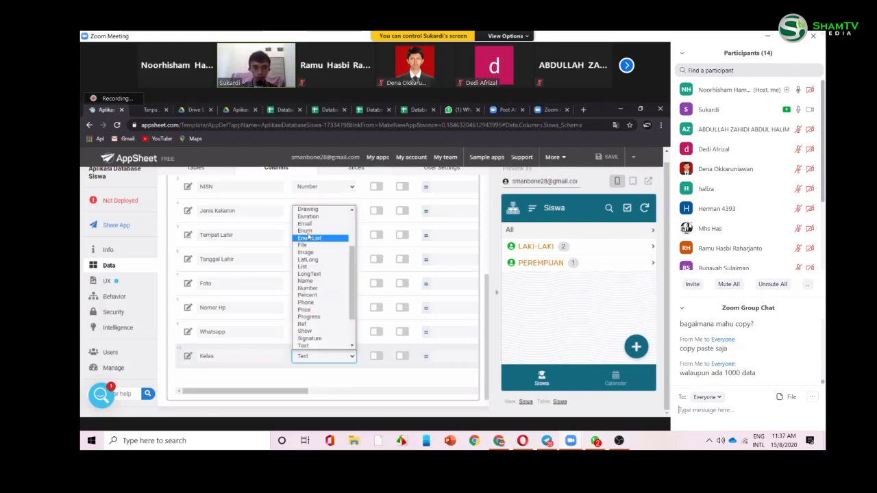
{"action": "left_click", "coordinate": [186, 358]}
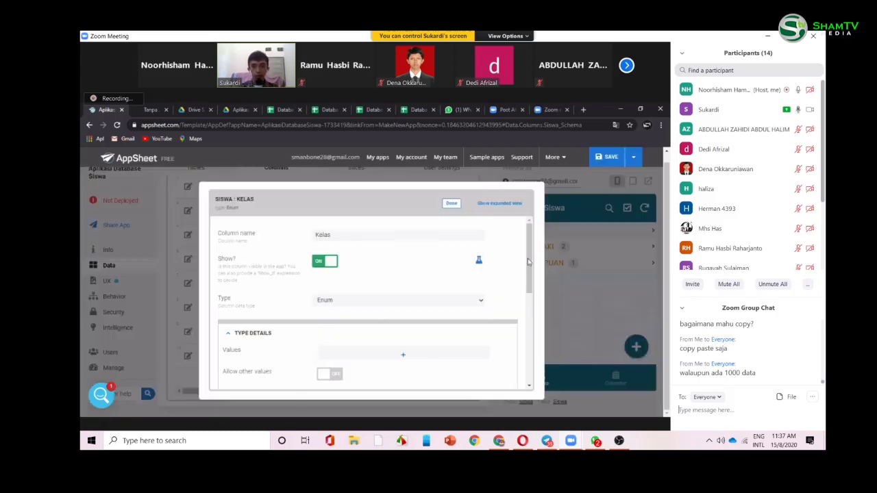
{"action": "scroll", "coordinate": [387, 281], "scroll_direction": "down", "scroll_amount": 1}
{"action": "left_click", "coordinate": [376, 291]}
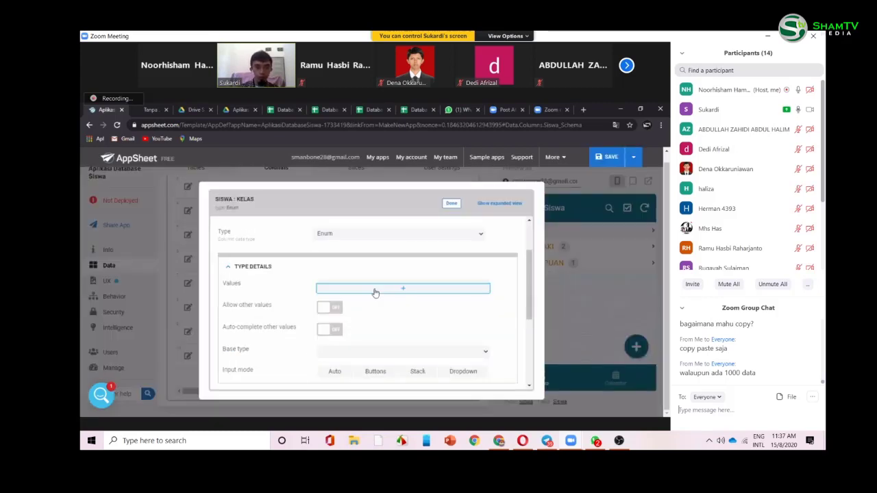
{"action": "scroll", "coordinate": [370, 279], "scroll_direction": "down", "scroll_amount": 1}
{"action": "left_click", "coordinate": [370, 278]}
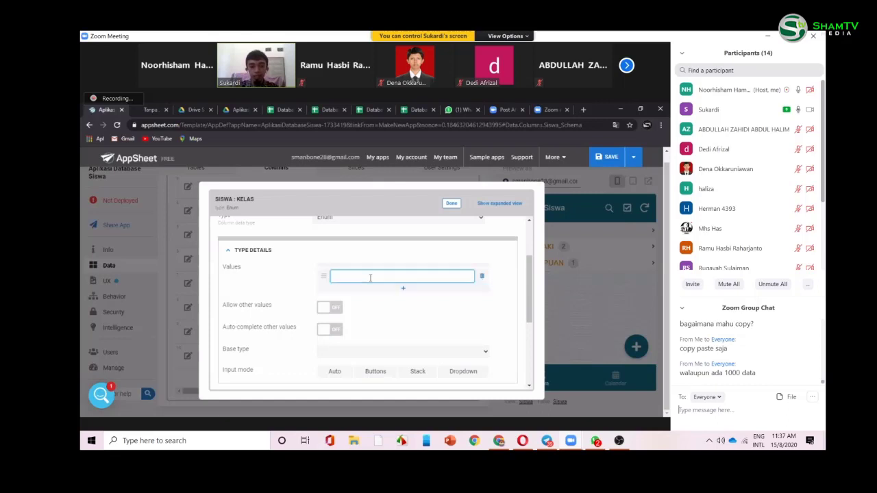
{"action": "type", "text": "Kelas "}
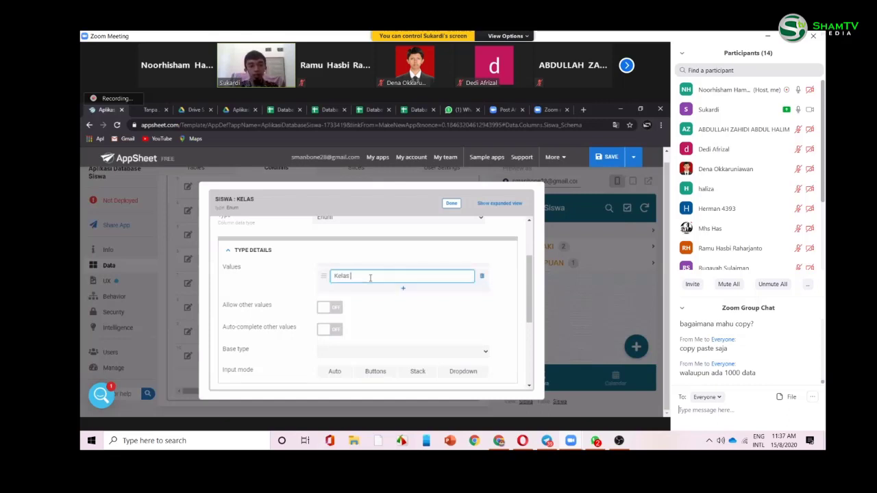
{"action": "type", "text": "A"}
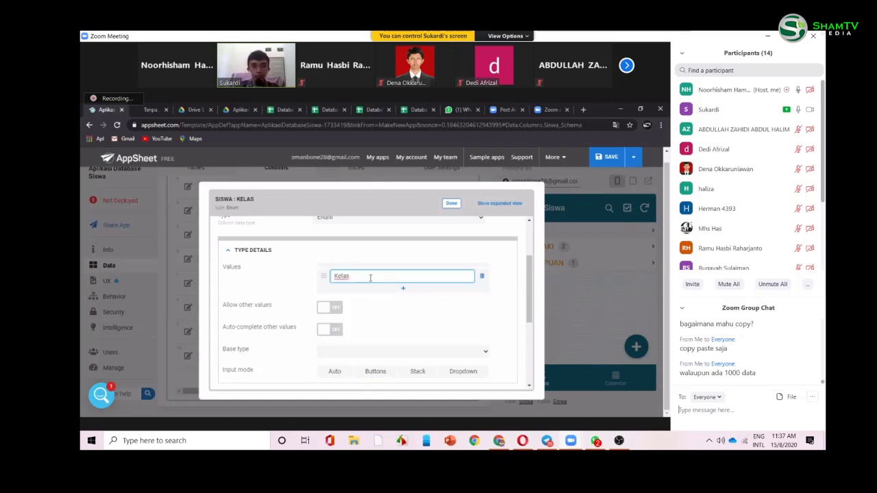
{"action": "key", "text": "BackSpace"}
{"action": "key", "text": "BackSpace"}
{"action": "key", "text": "BackSpace"}
{"action": "key", "text": "BackSpace"}
{"action": "key", "text": "BackSpace"}
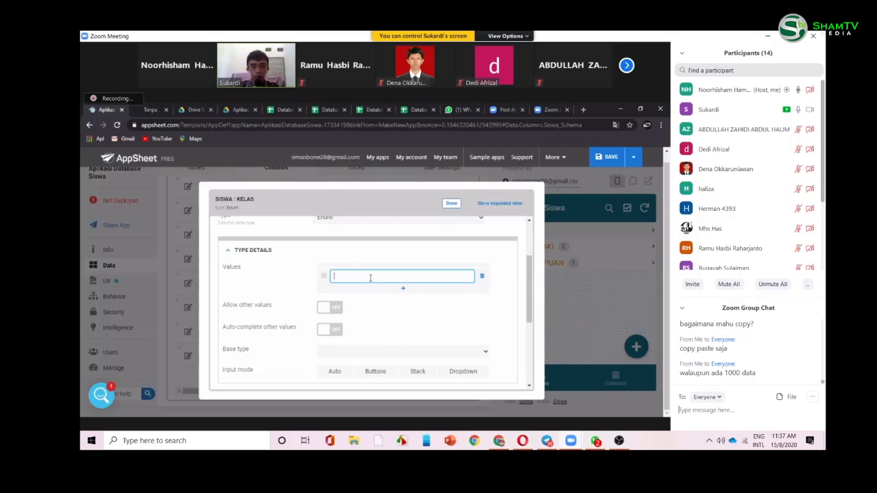
{"action": "type", "text": "X"}
{"action": "type", "text": " IPA"}
{"action": "key", "text": "BackSpace"}
{"action": "key", "text": "BackSpace"}
{"action": "key", "text": "BackSpace"}
{"action": "key", "text": "BackSpace"}
{"action": "key", "text": "BackSpace"}
{"action": "type", "text": "IPS 1"}
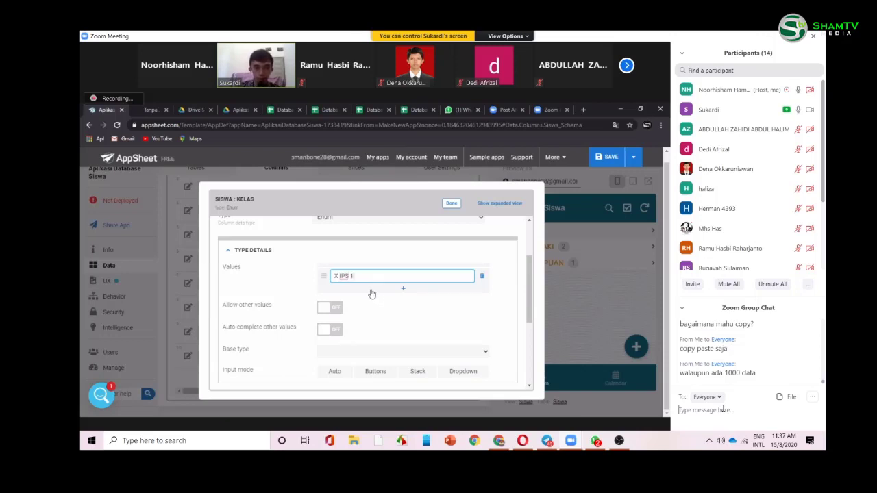
- Add X IPS 2 and X IPS 3 as further Kelas values
{"action": "left_click", "coordinate": [363, 290]}
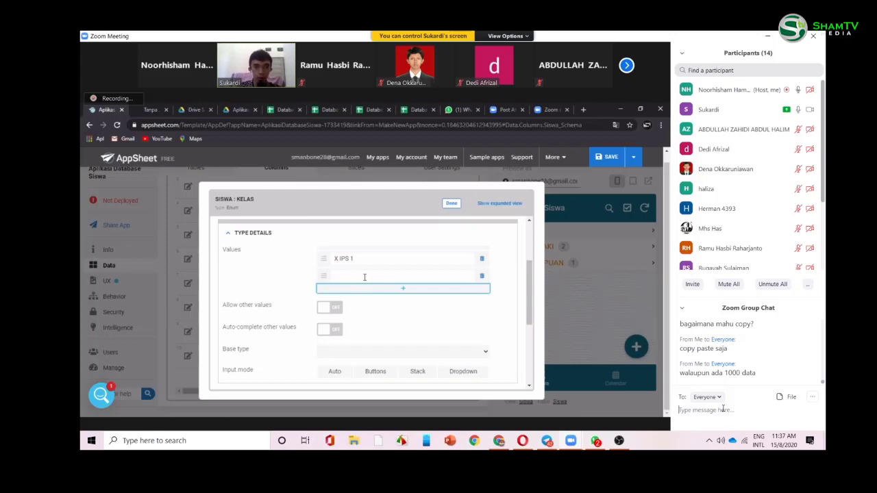
{"action": "left_click", "coordinate": [364, 277]}
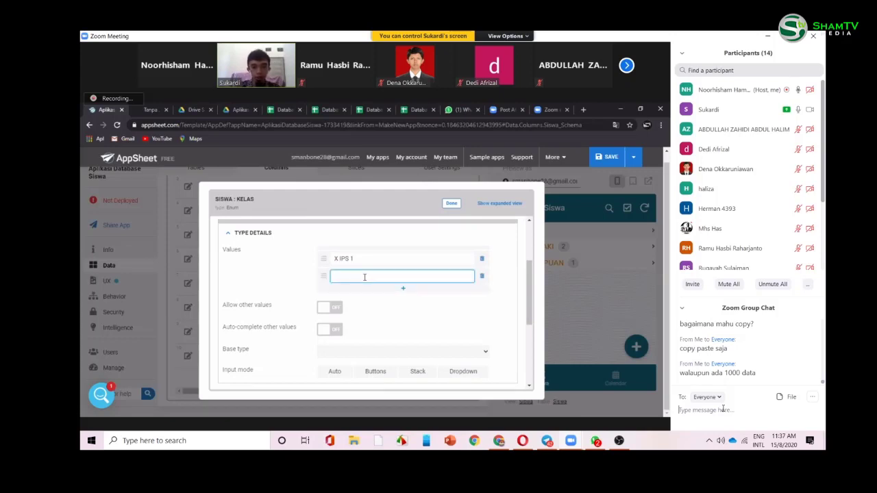
{"action": "type", "text": "X IPS"}
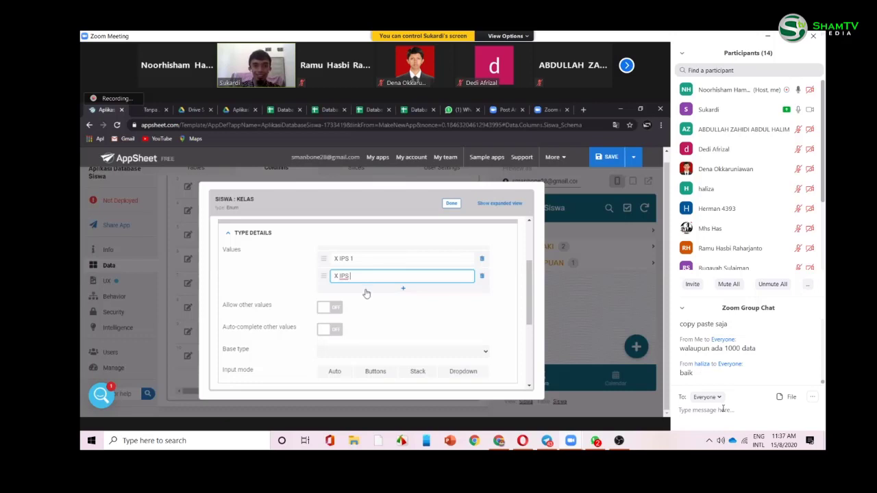
{"action": "type", "text": " 2"}
{"action": "left_click", "coordinate": [348, 259]}
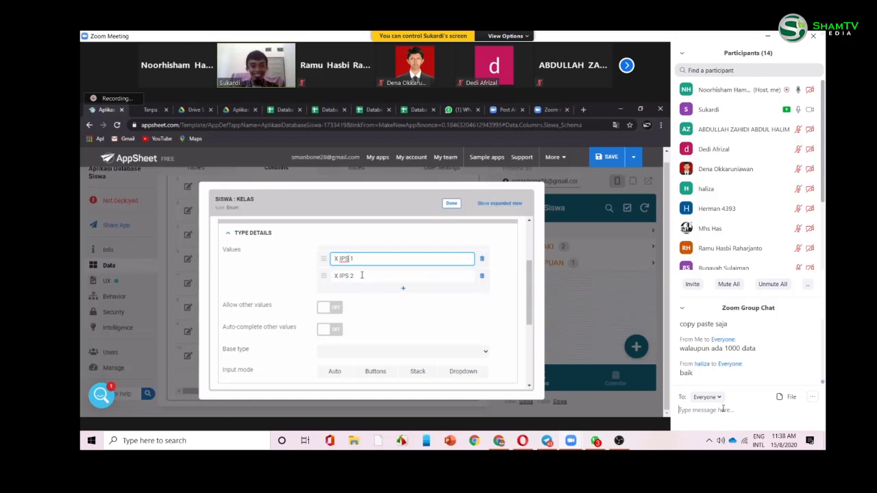
{"action": "key", "text": "Return"}
{"action": "type", "text": "X"}
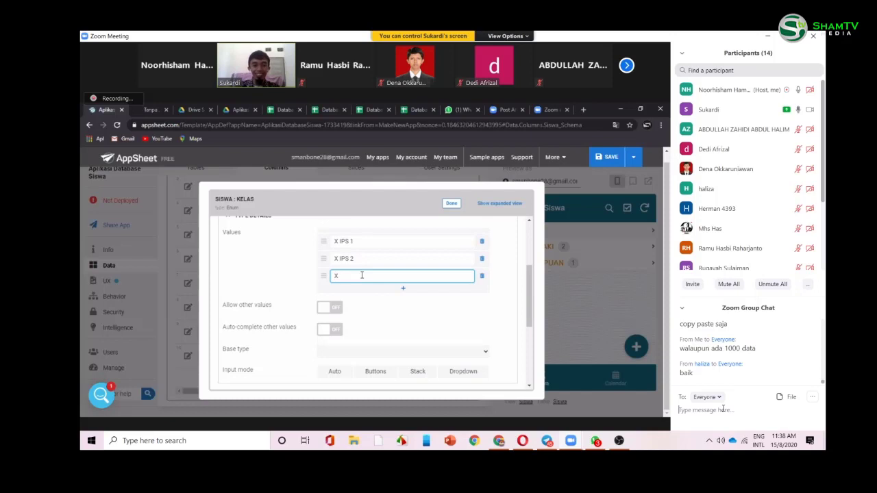
{"action": "type", "text": " IPS 3"}
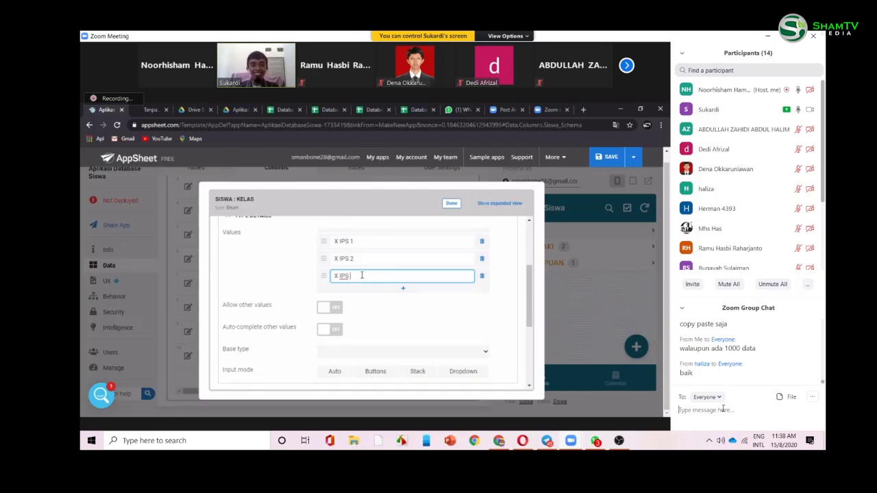
- Allow and auto-complete other Kelas values, use Dropdown input mode, and confirm
{"action": "left_click", "coordinate": [335, 314]}
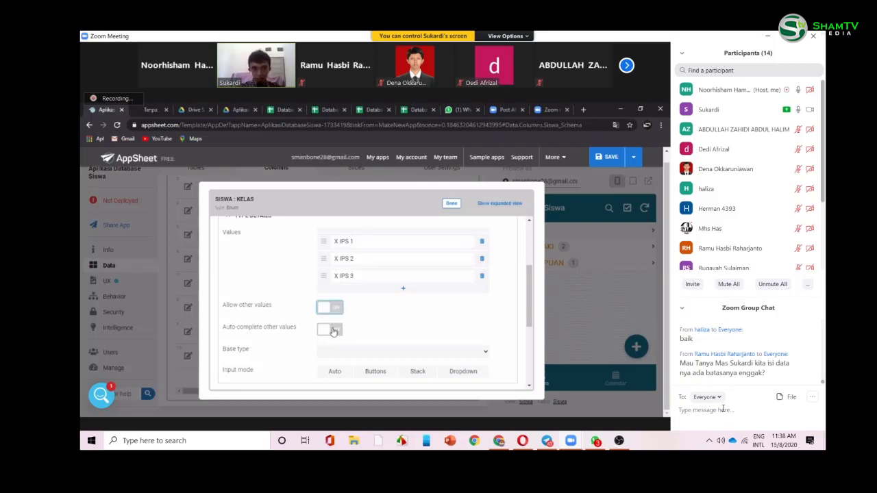
{"action": "left_click", "coordinate": [333, 331]}
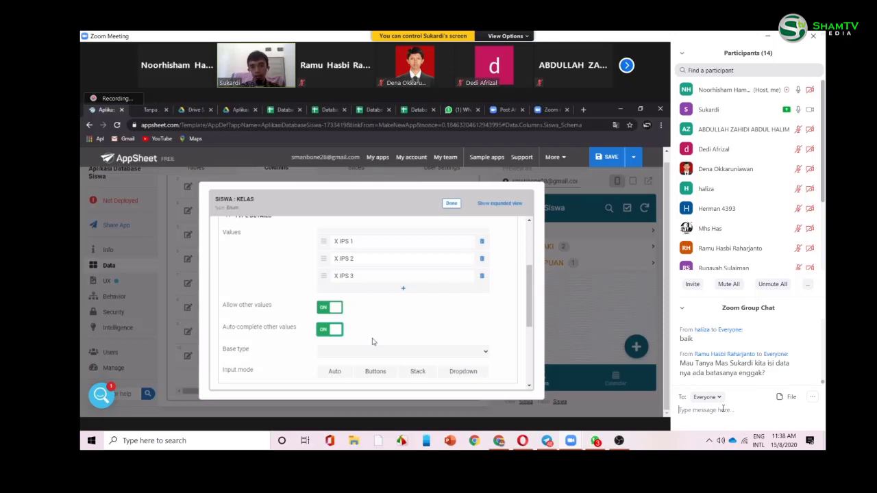
{"action": "left_click", "coordinate": [376, 372]}
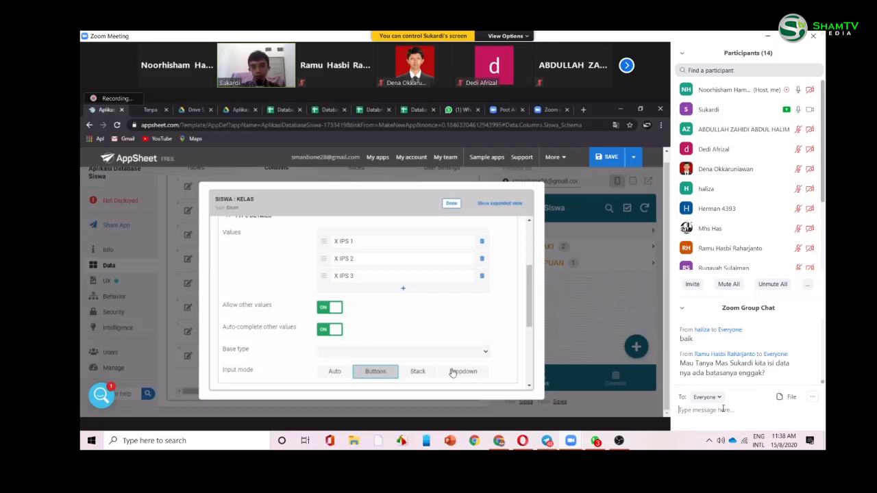
{"action": "left_click", "coordinate": [452, 372]}
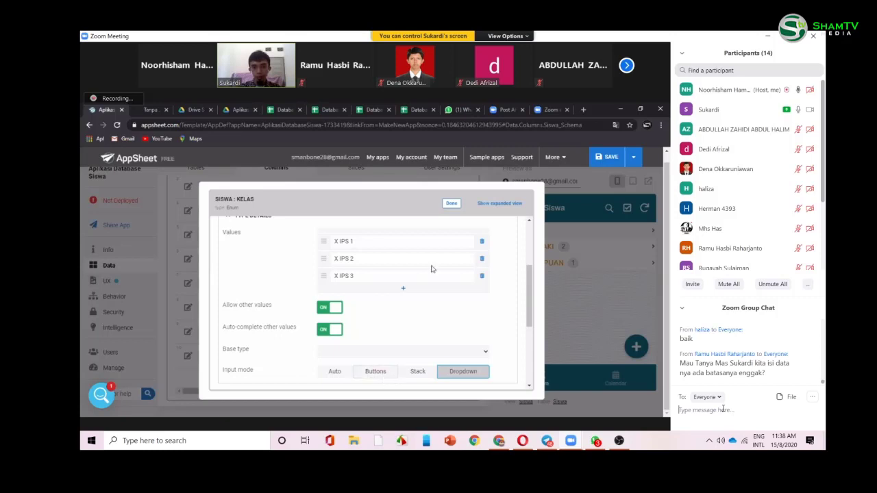
{"action": "left_click", "coordinate": [451, 203]}
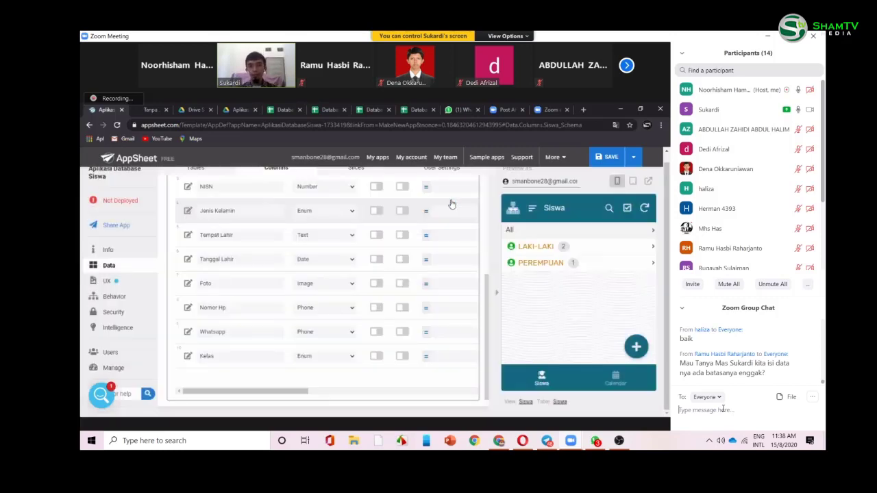
{"action": "left_click", "coordinate": [537, 245]}
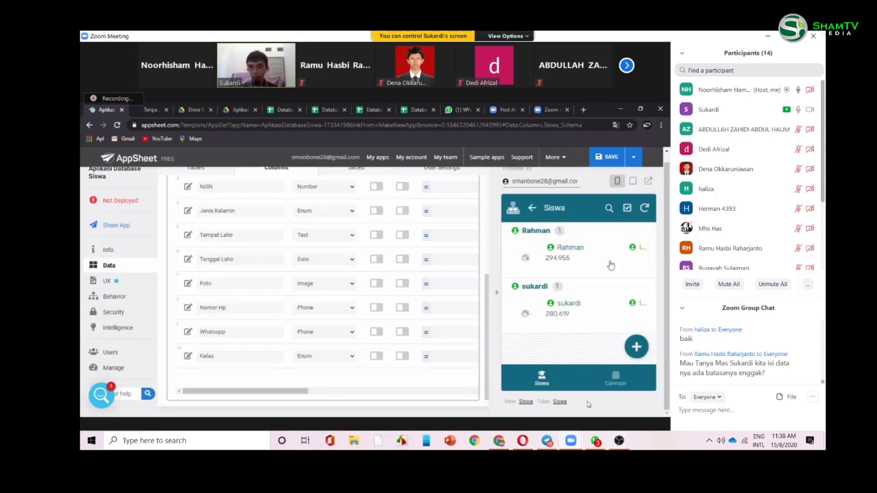
{"action": "left_click", "coordinate": [611, 266]}
{"action": "left_click", "coordinate": [595, 440]}
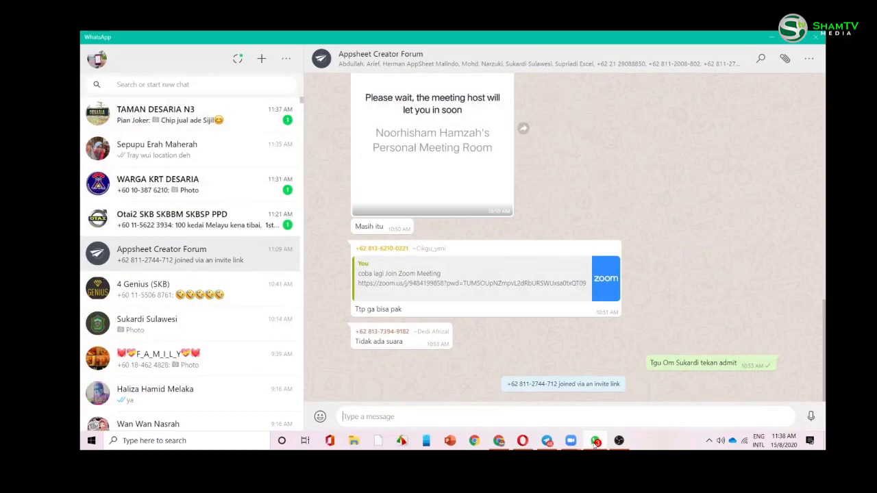
{"action": "left_click", "coordinate": [571, 442]}
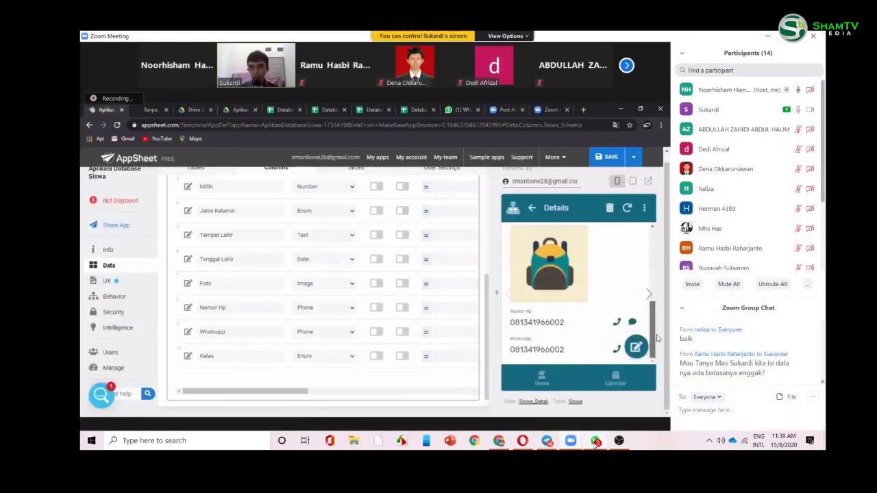
{"action": "left_click", "coordinate": [547, 441]}
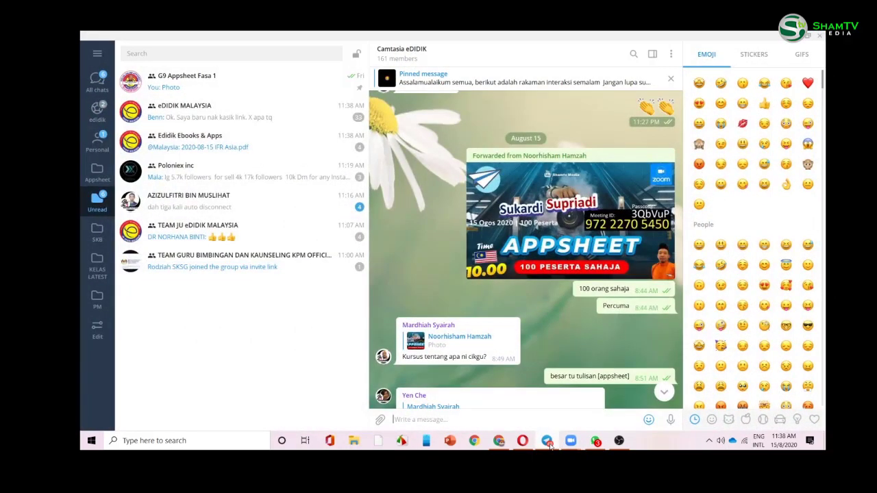
{"action": "left_click", "coordinate": [548, 441]}
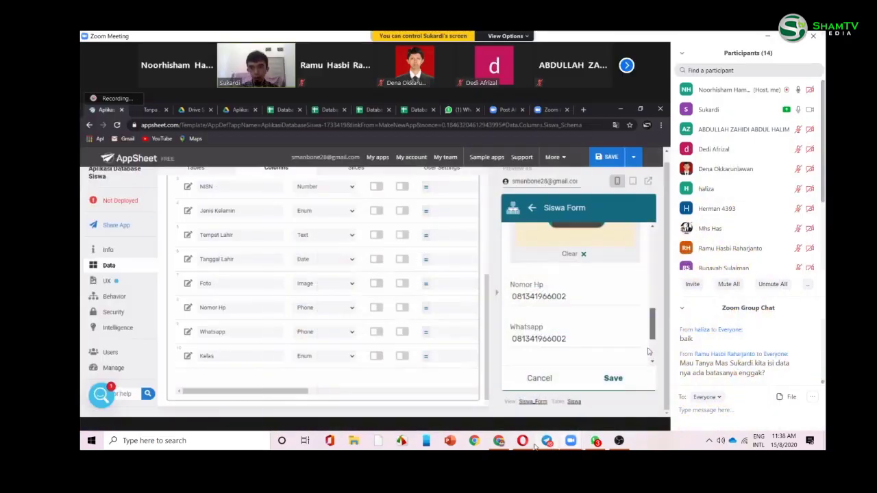
{"action": "left_click", "coordinate": [500, 443]}
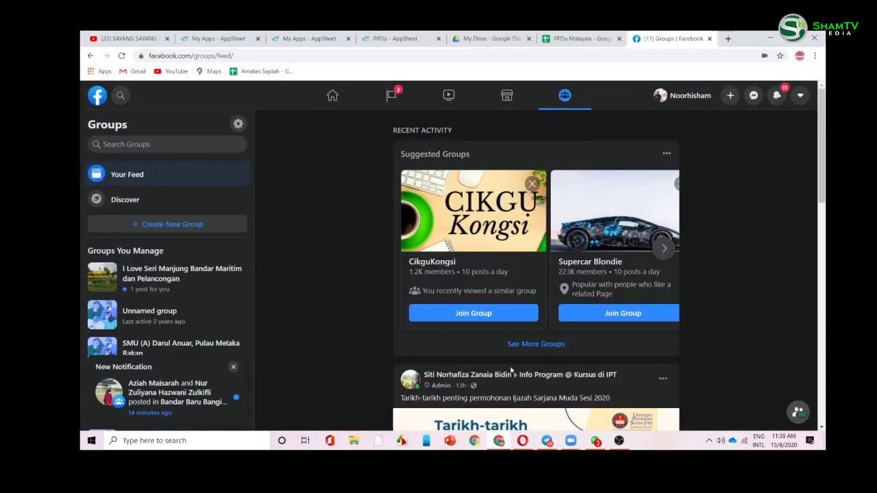
{"action": "scroll", "coordinate": [521, 348], "scroll_direction": "down", "scroll_amount": 2}
{"action": "left_click", "coordinate": [684, 95]}
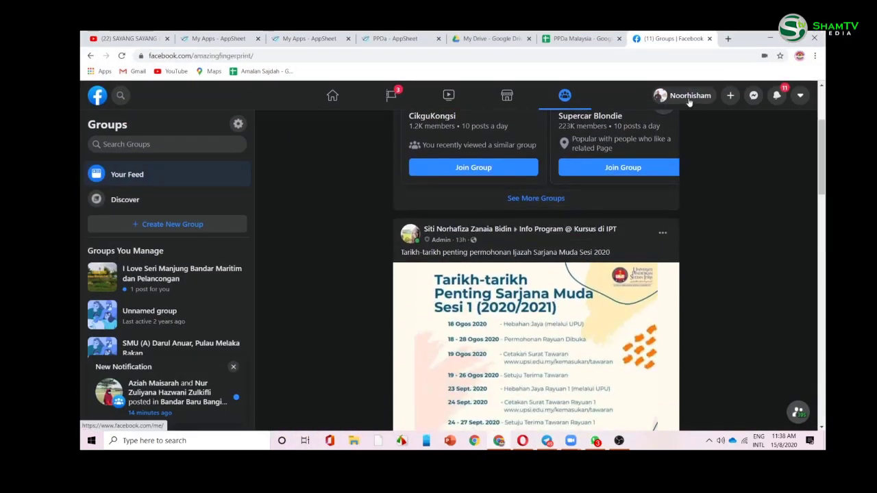
{"action": "scroll", "coordinate": [596, 332], "scroll_direction": "down", "scroll_amount": 10}
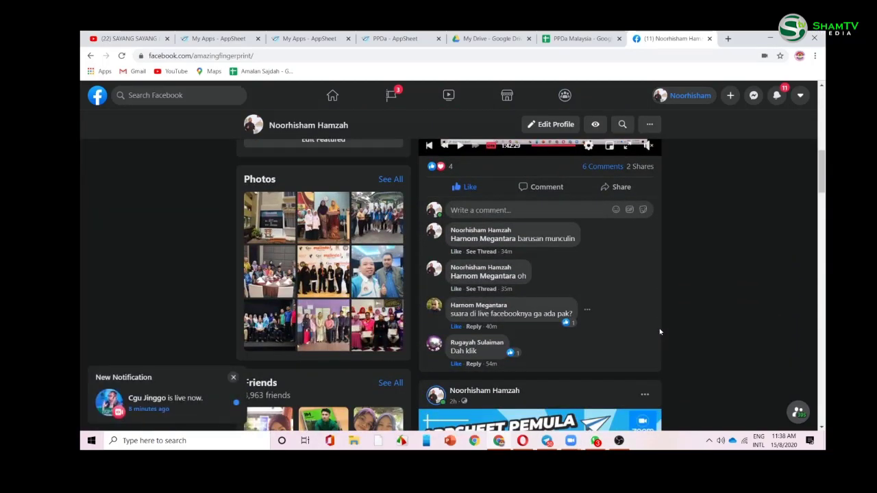
{"action": "scroll", "coordinate": [627, 336], "scroll_direction": "up", "scroll_amount": 1}
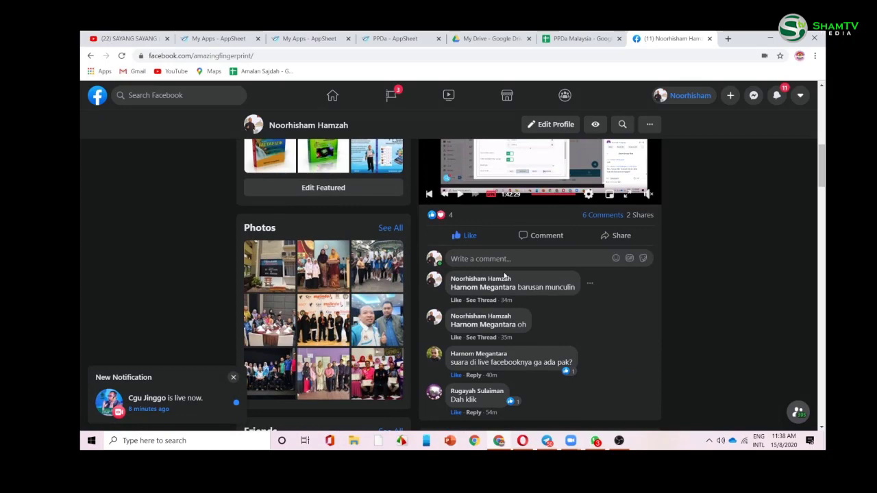
{"action": "left_click", "coordinate": [596, 442]}
{"action": "mouse_move", "coordinate": [571, 444]}
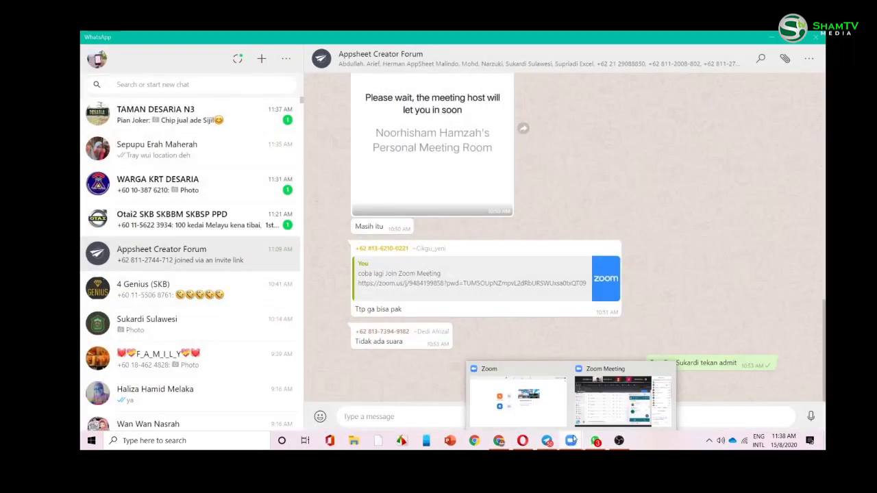
{"action": "left_click", "coordinate": [593, 419]}
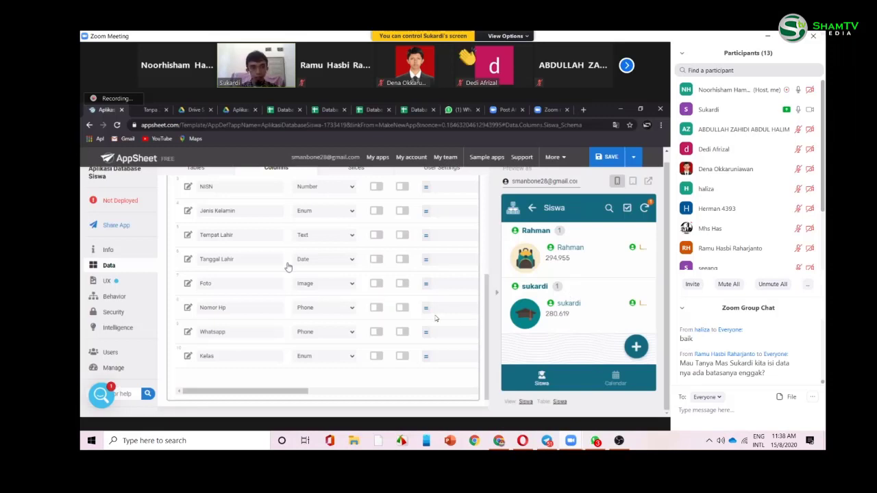
- Open the Siswa view's settings and set its first Group by level to Kelas
{"action": "scroll", "coordinate": [435, 318], "scroll_direction": "up", "scroll_amount": 1}
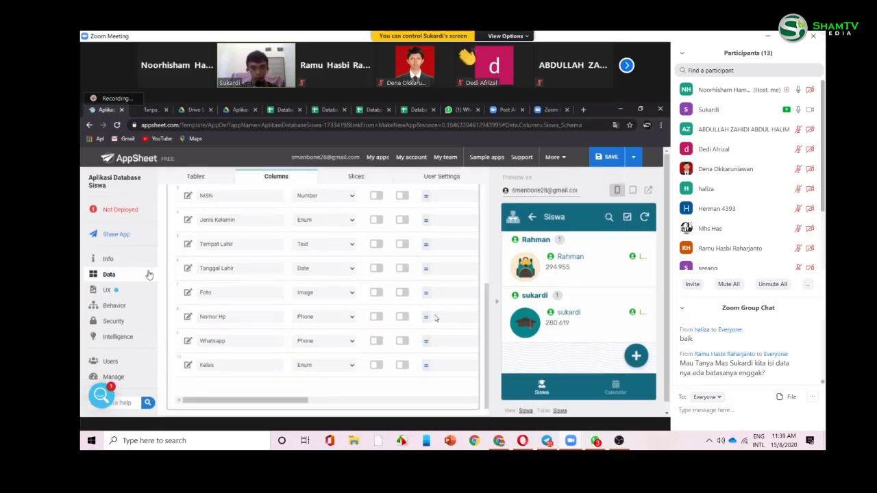
{"action": "mouse_move", "coordinate": [774, 93]}
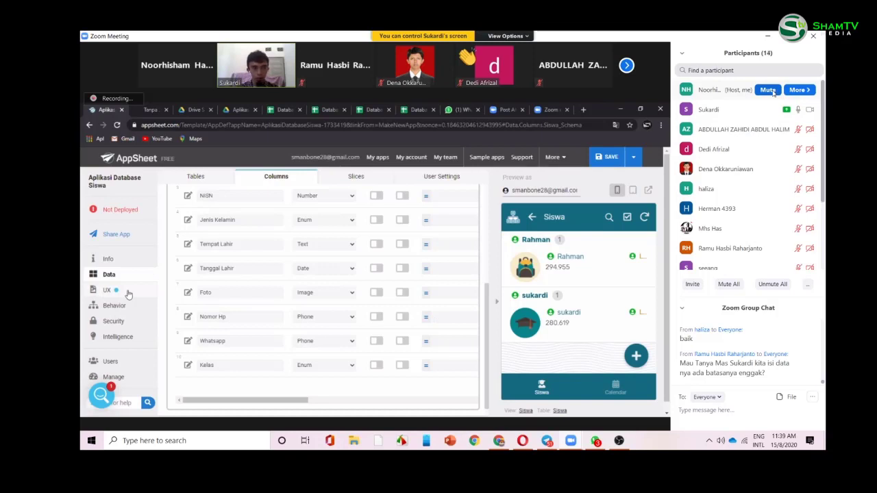
{"action": "left_click", "coordinate": [128, 293]}
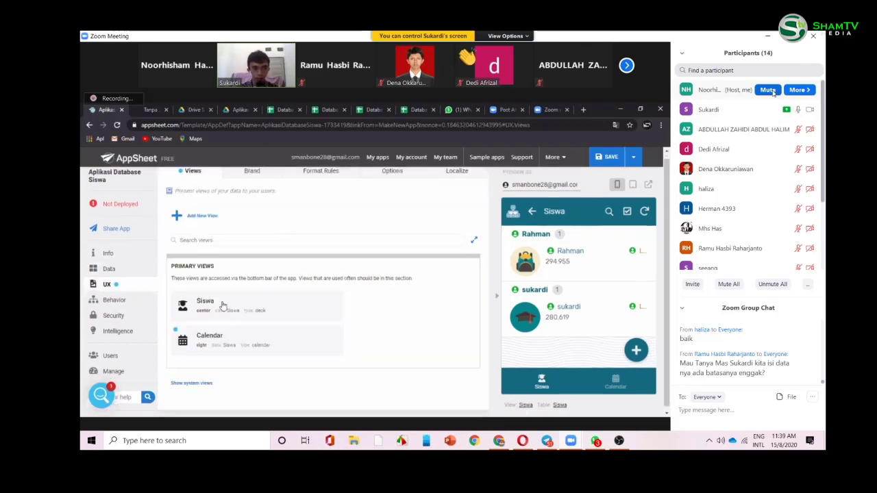
{"action": "left_click", "coordinate": [222, 305]}
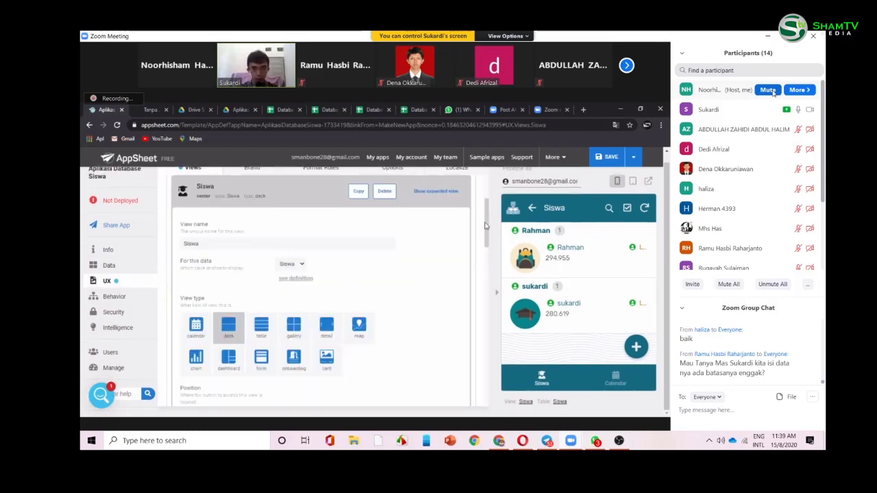
{"action": "left_click_drag", "start_coordinate": [484, 227], "coordinate": [488, 292]}
{"action": "scroll", "coordinate": [398, 260], "scroll_direction": "down", "scroll_amount": 1}
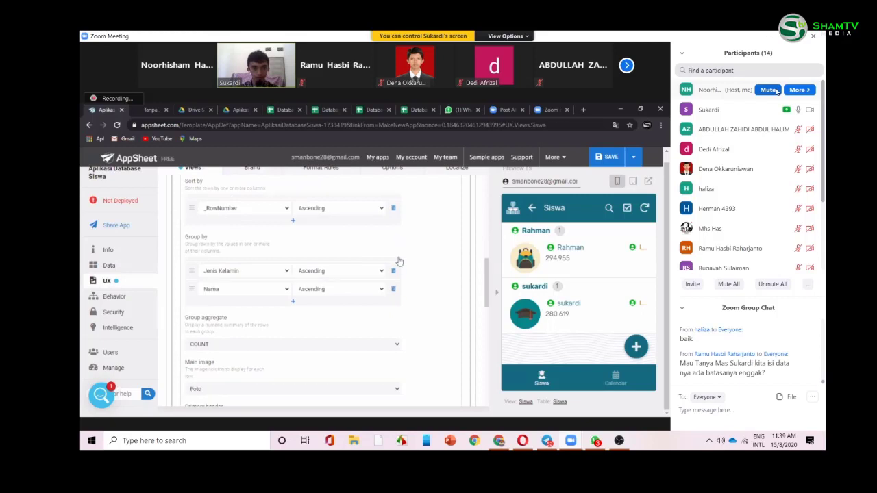
{"action": "scroll", "coordinate": [277, 239], "scroll_direction": "down", "scroll_amount": 1}
{"action": "left_click", "coordinate": [274, 241]}
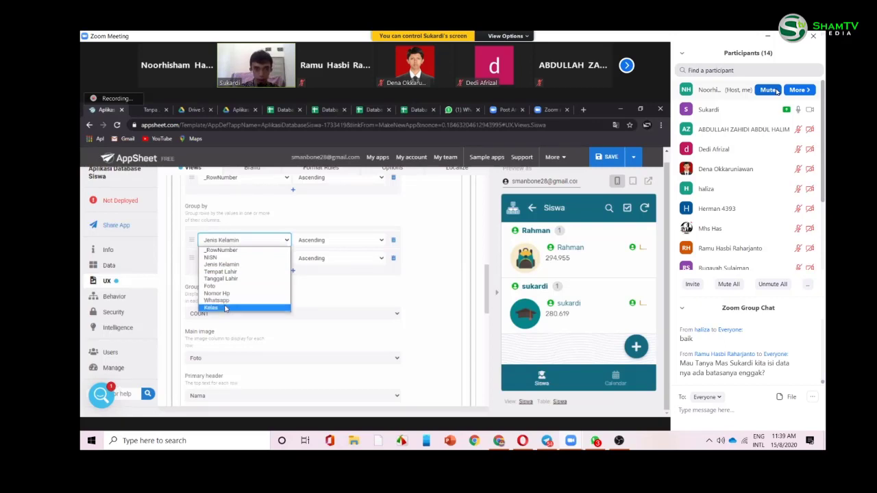
{"action": "left_click", "coordinate": [225, 309]}
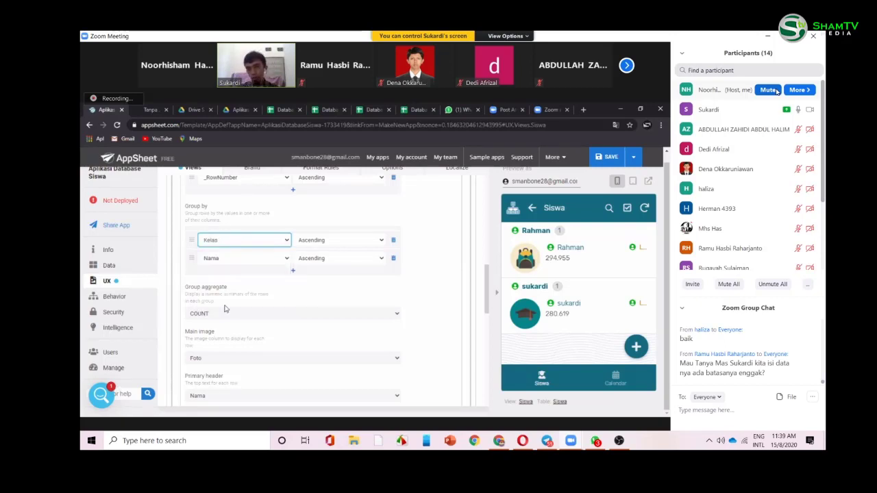
- Add Jenis Kelamin and Nama as the second and third grouping levels
{"action": "left_click", "coordinate": [255, 261]}
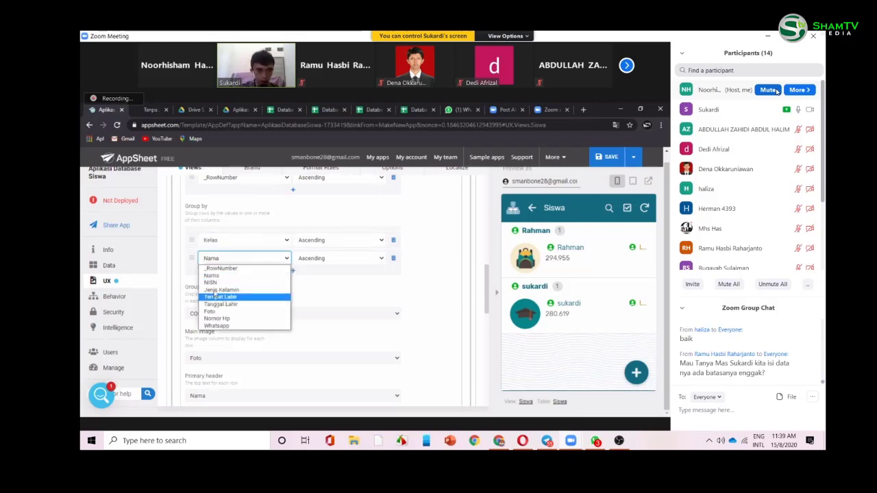
{"action": "left_click", "coordinate": [219, 290]}
{"action": "left_click", "coordinate": [228, 274]}
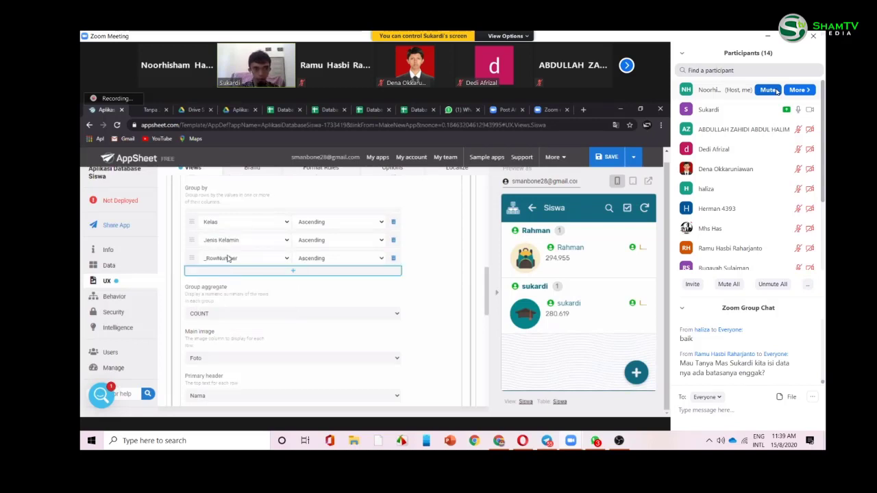
{"action": "left_click", "coordinate": [228, 258]}
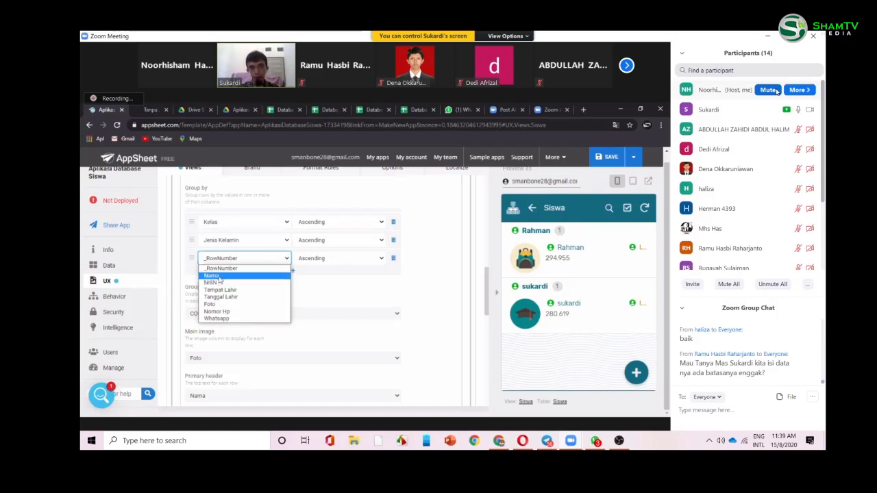
{"action": "left_click", "coordinate": [218, 275]}
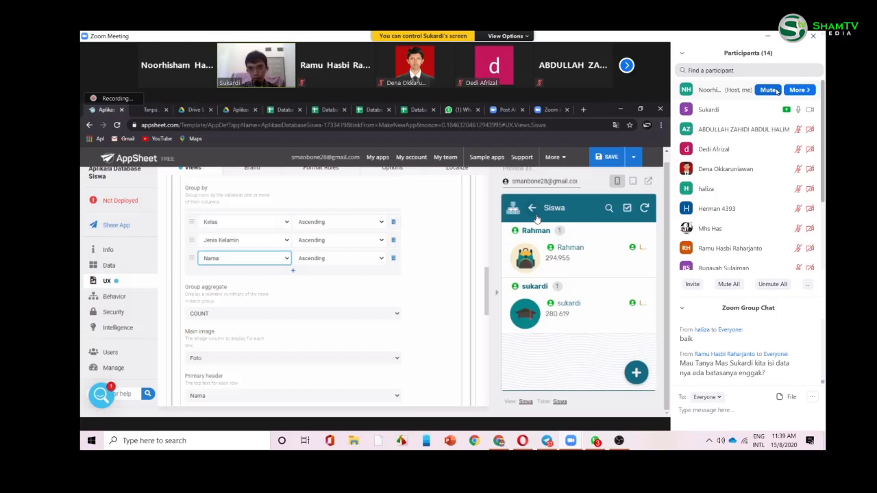
{"action": "left_click", "coordinate": [538, 218]}
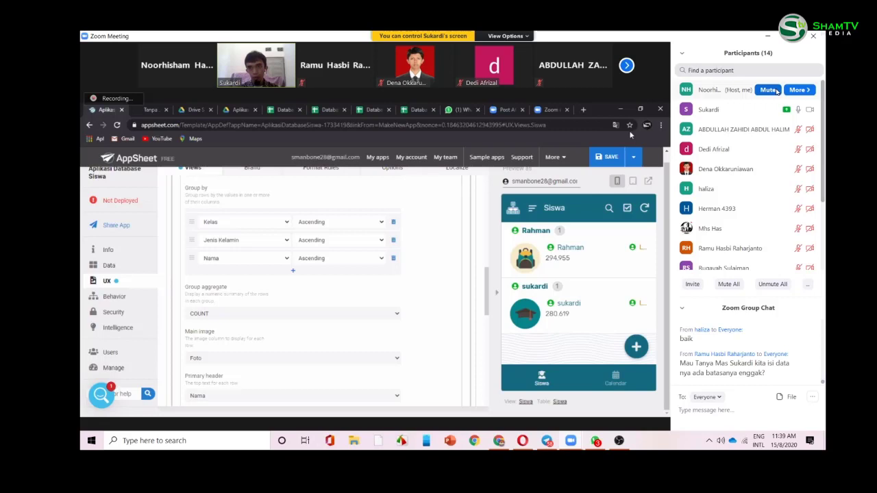
{"action": "left_click", "coordinate": [631, 155]}
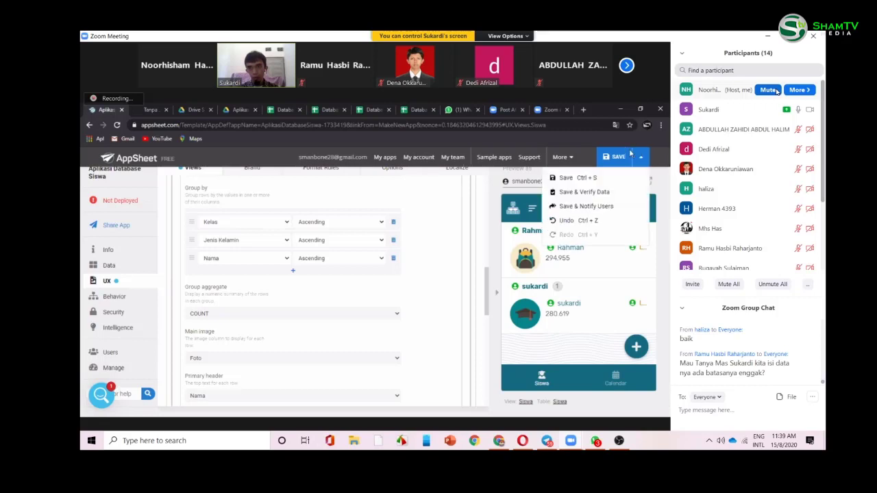
- Save the app and open the two-student group in the preview
{"action": "left_click", "coordinate": [569, 197]}
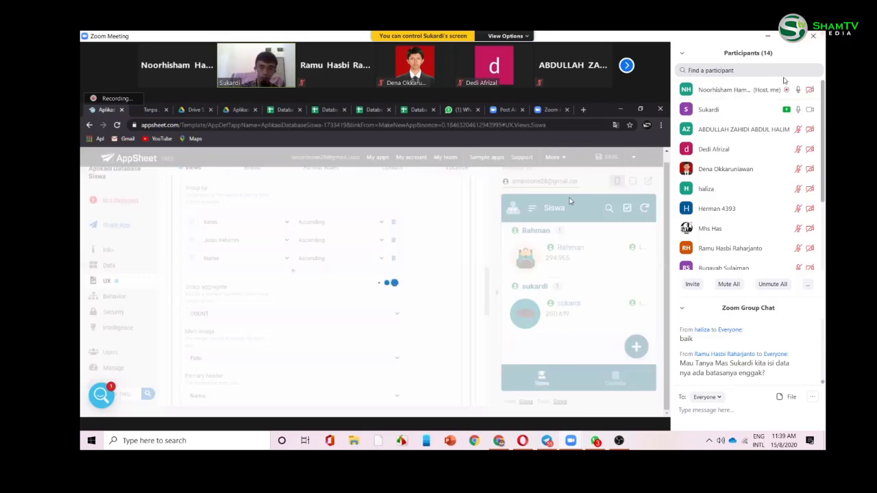
{"action": "mouse_move", "coordinate": [766, 129]}
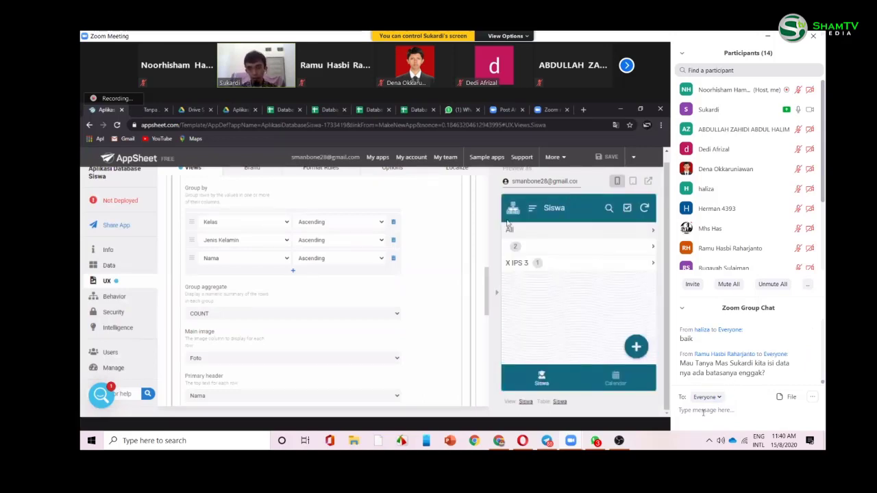
{"action": "left_click", "coordinate": [559, 253]}
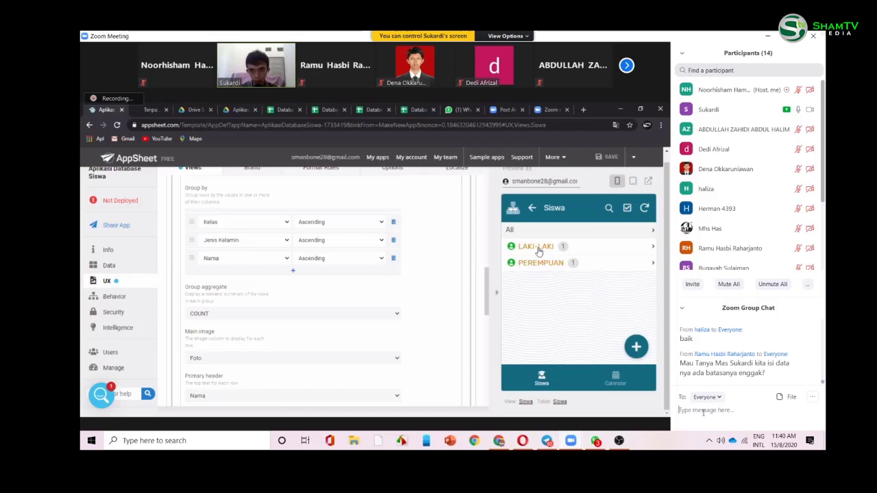
- Type a chat message saying more data makes the AppSheet app heavier
{"action": "type", "text": "bias"}
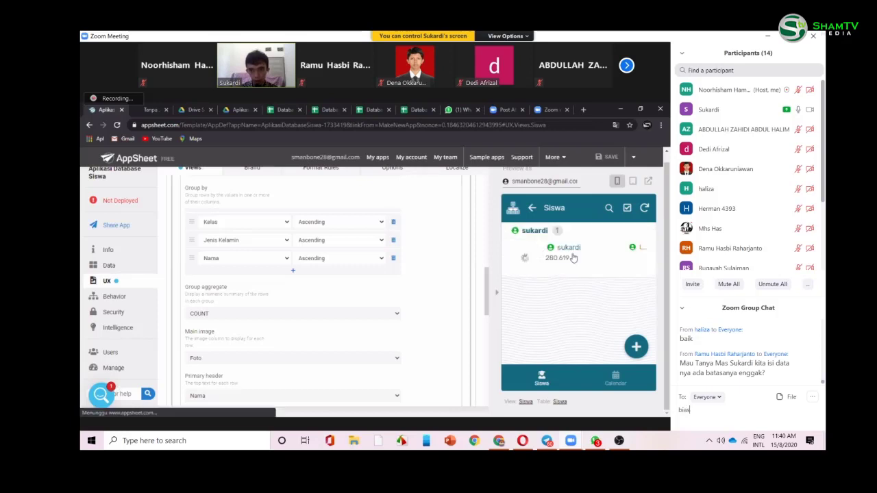
{"action": "key", "text": "BackSpace"}
{"action": "key", "text": "BackSpace"}
{"action": "type", "text": "sa ban"}
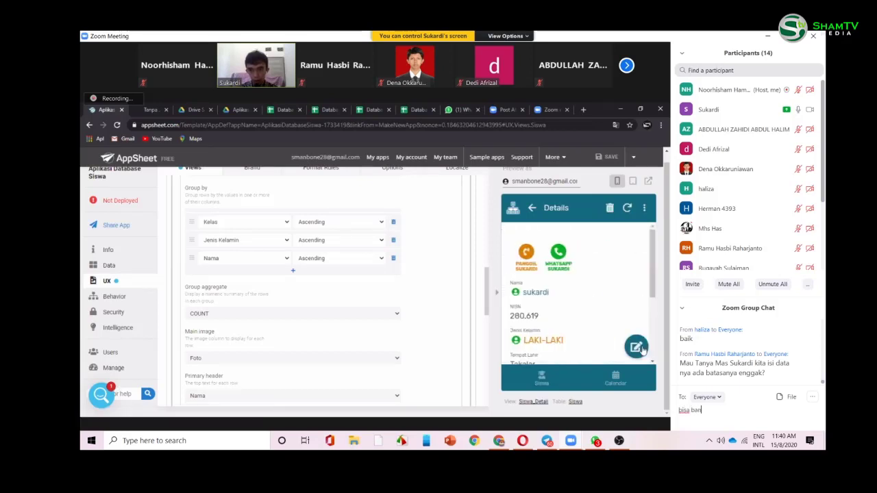
{"action": "type", "text": "yak."}
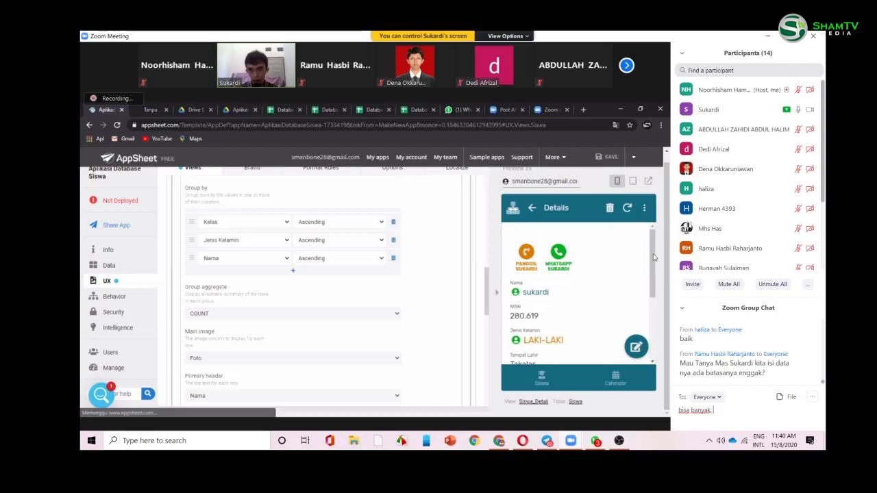
{"action": "type", "text": " semakin"}
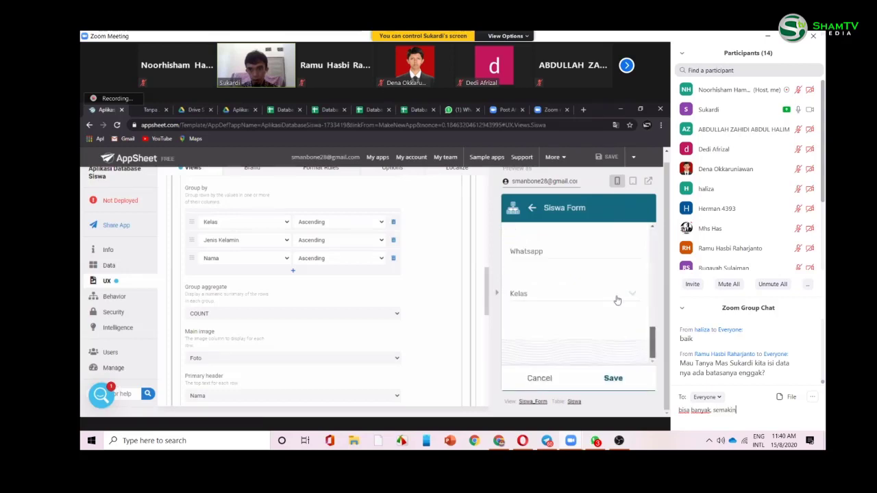
{"action": "type", "text": " banyak se"}
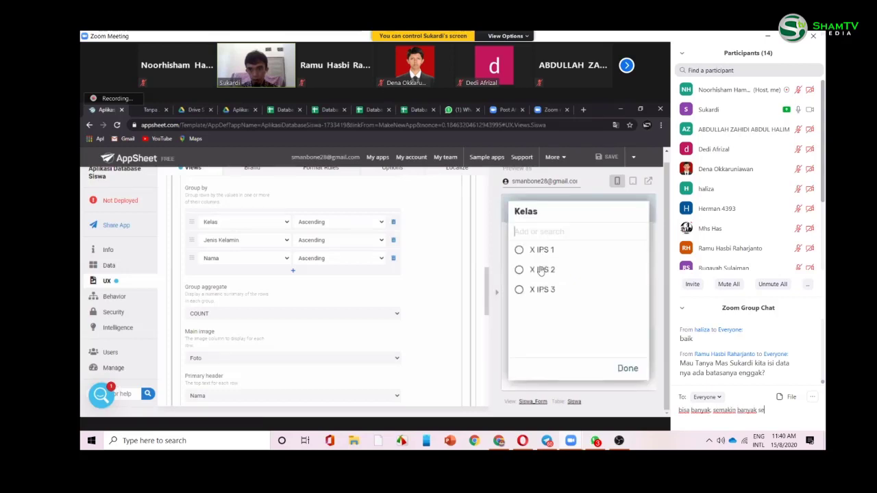
{"action": "type", "text": "makin"}
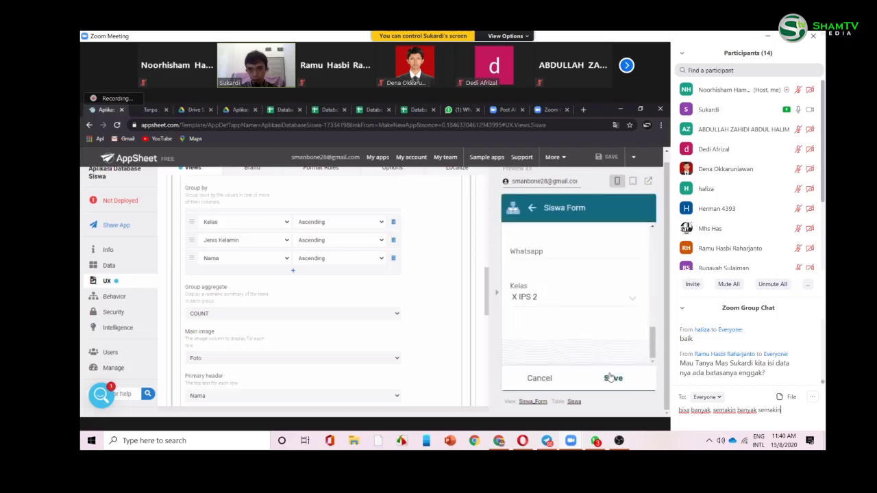
{"action": "type", "text": " berat"}
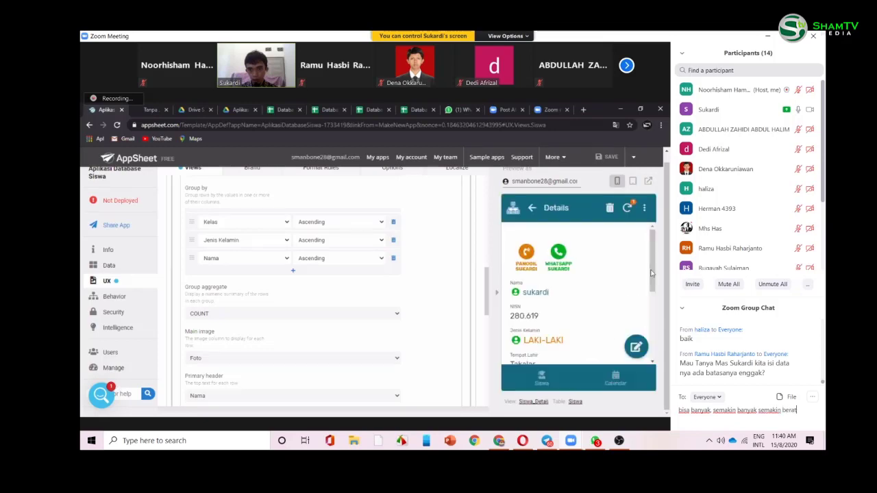
{"action": "type", "text": " sedikit"}
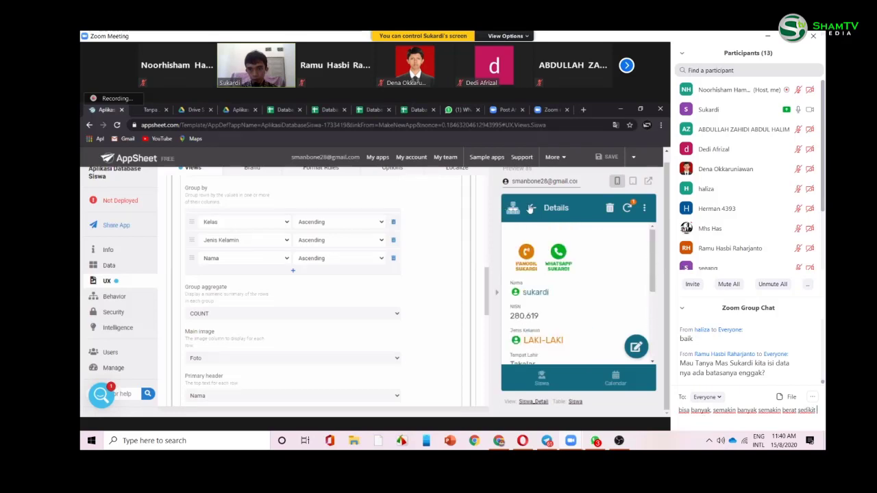
{"action": "type", "text": " appsheet kita"}
- Send the chat message, then open the PEREMPUAN student's record via the blank class group
{"action": "key", "text": "Return"}
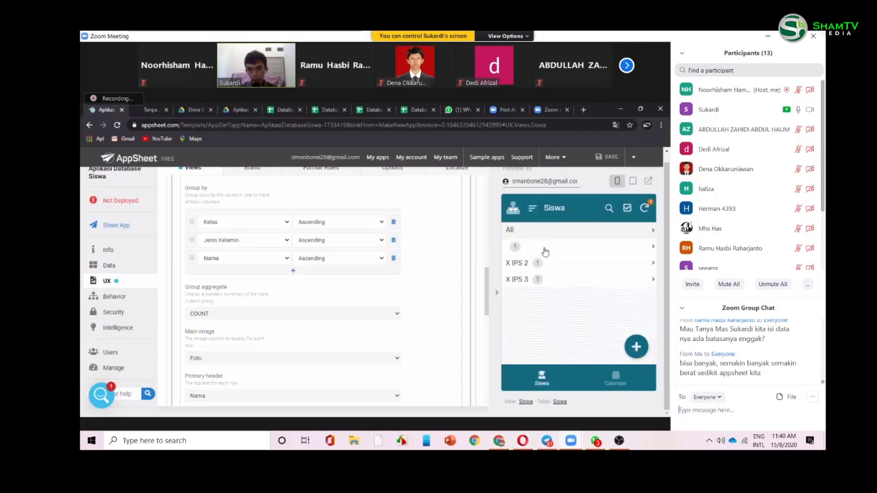
{"action": "left_click", "coordinate": [545, 252]}
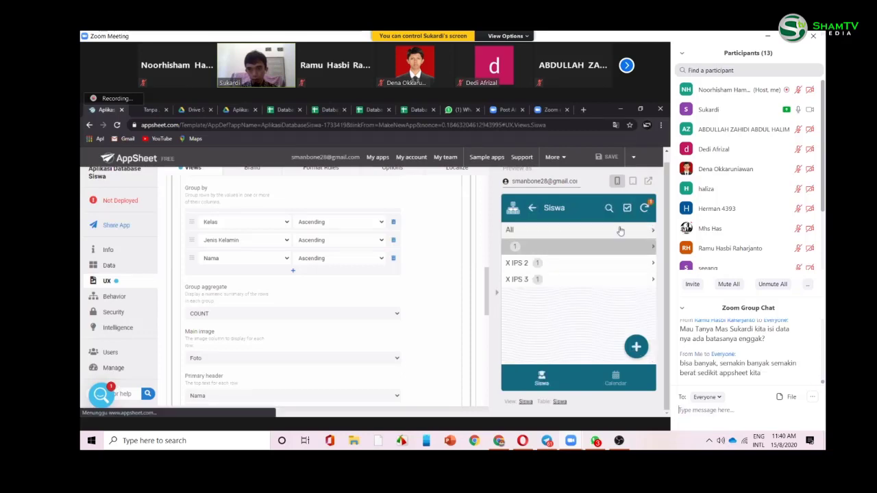
{"action": "left_click", "coordinate": [620, 231]}
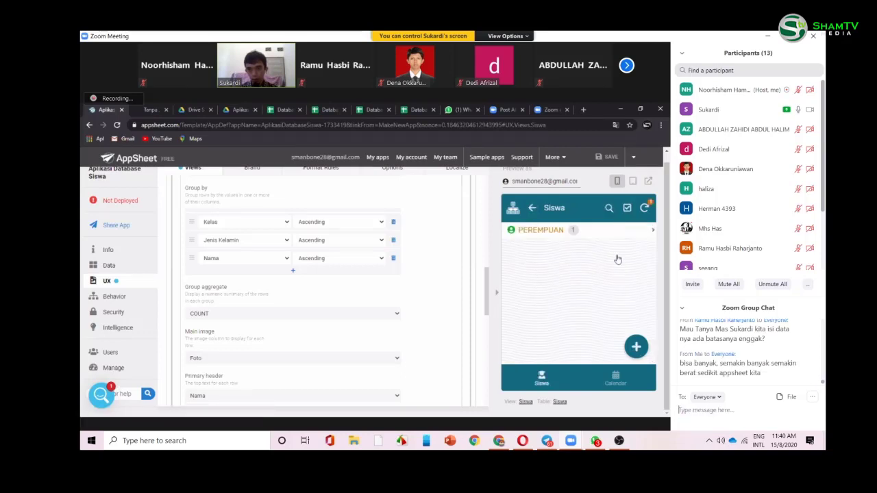
{"action": "left_click", "coordinate": [609, 256]}
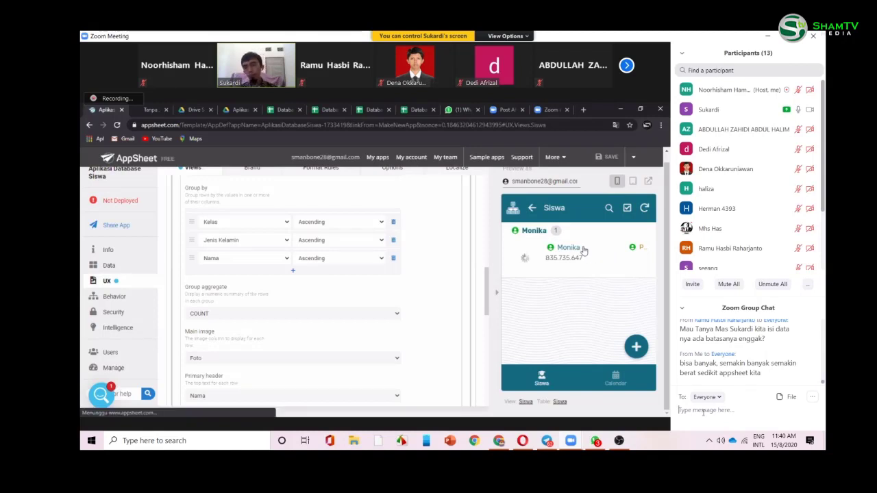
{"action": "scroll", "coordinate": [638, 339], "scroll_direction": "down", "scroll_amount": 3}
- Change the student's Kelas to a new class 'X IPA 1', save, and return to Siswa
{"action": "left_click", "coordinate": [634, 347]}
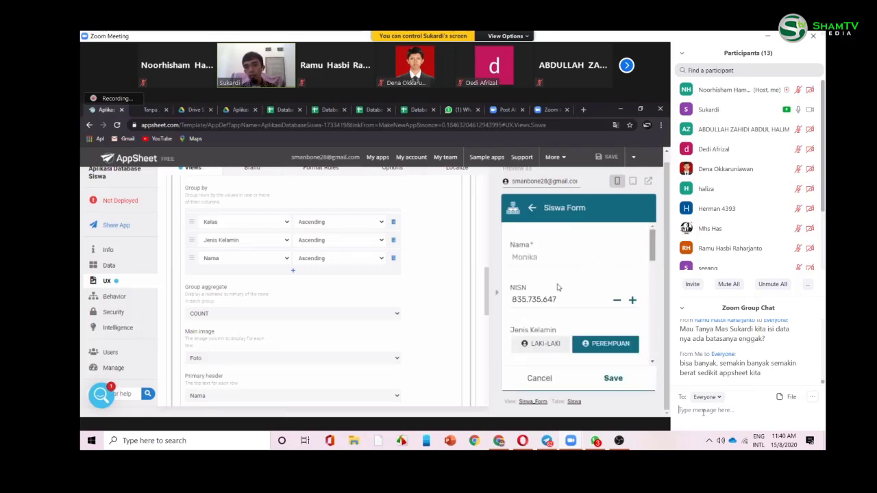
{"action": "scroll", "coordinate": [557, 293], "scroll_direction": "down", "scroll_amount": 5}
{"action": "left_click", "coordinate": [557, 292]}
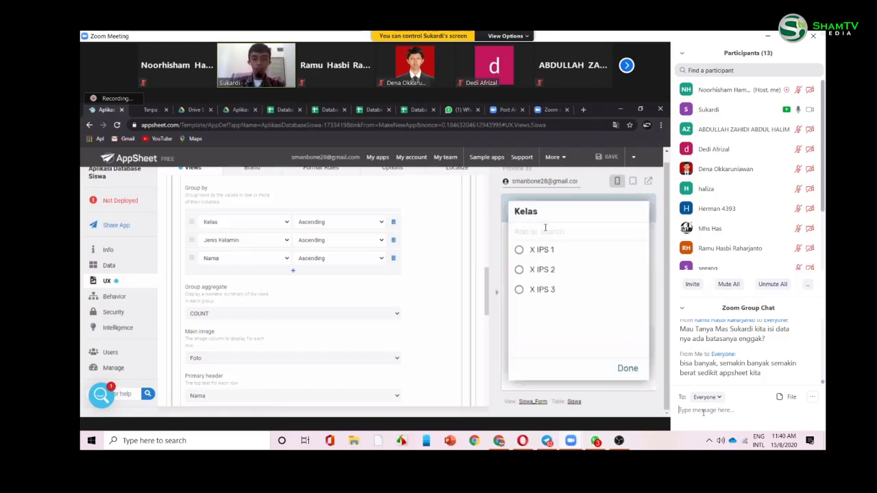
{"action": "type", "text": "X "}
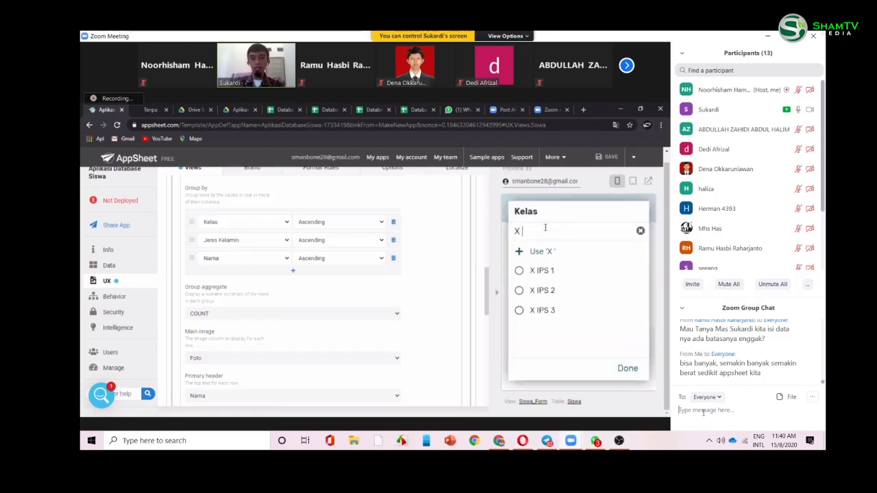
{"action": "type", "text": "IPA "}
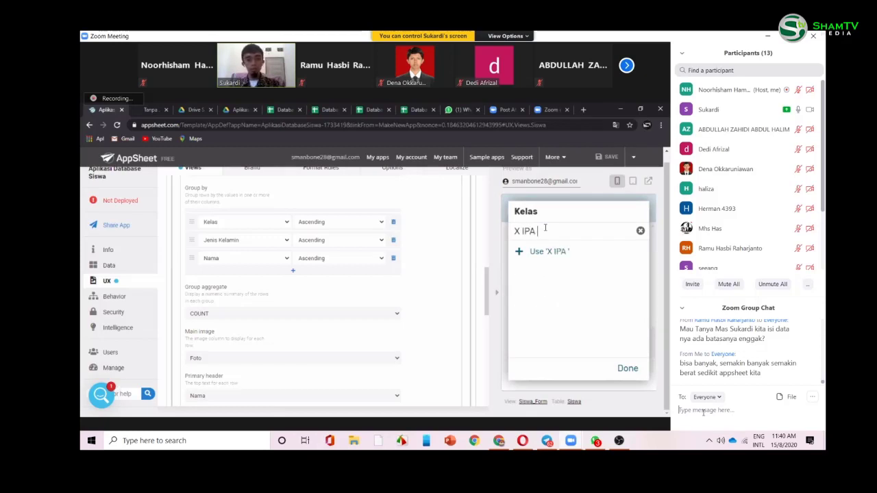
{"action": "type", "text": "1"}
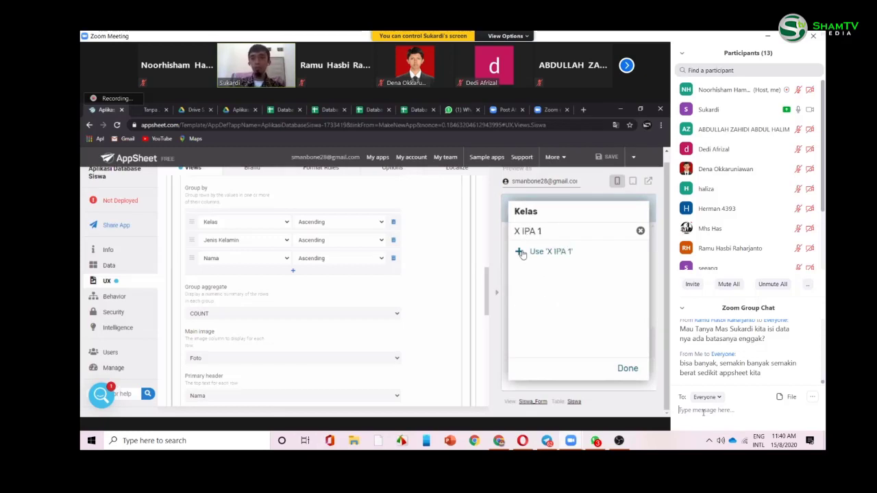
{"action": "left_click", "coordinate": [522, 252]}
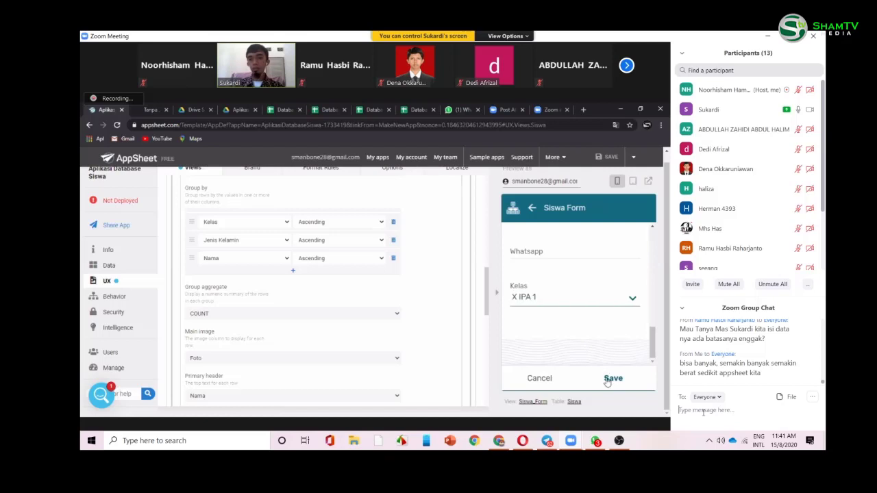
{"action": "left_click", "coordinate": [612, 378]}
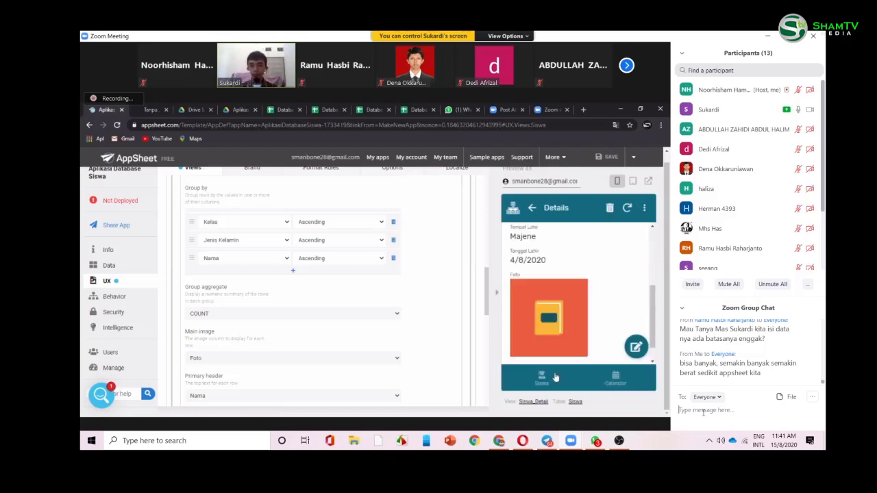
{"action": "left_click", "coordinate": [555, 377]}
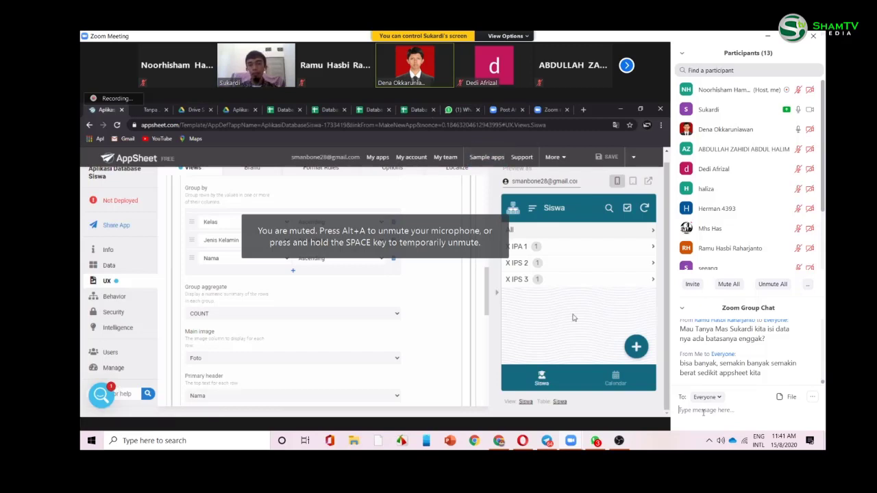
- Go to the UX Format Rules area to start a rule for the Kelas column
{"action": "left_click", "coordinate": [703, 412]}
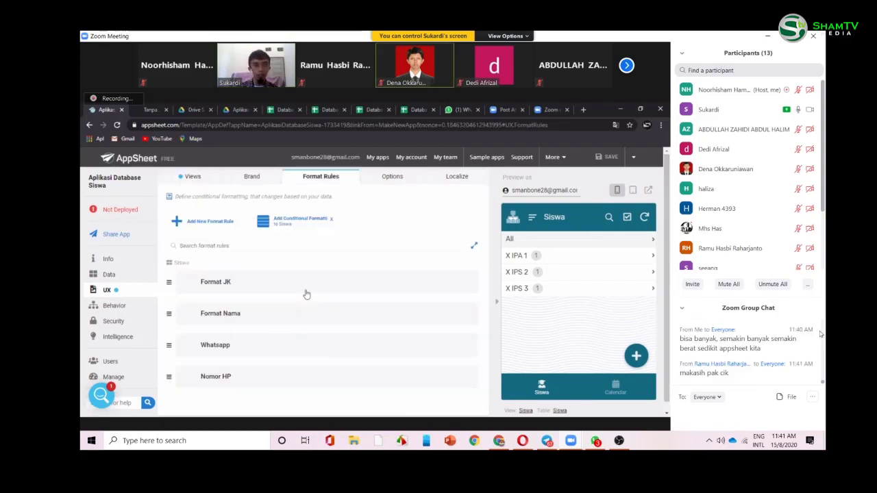
{"action": "mouse_move", "coordinate": [799, 94]}
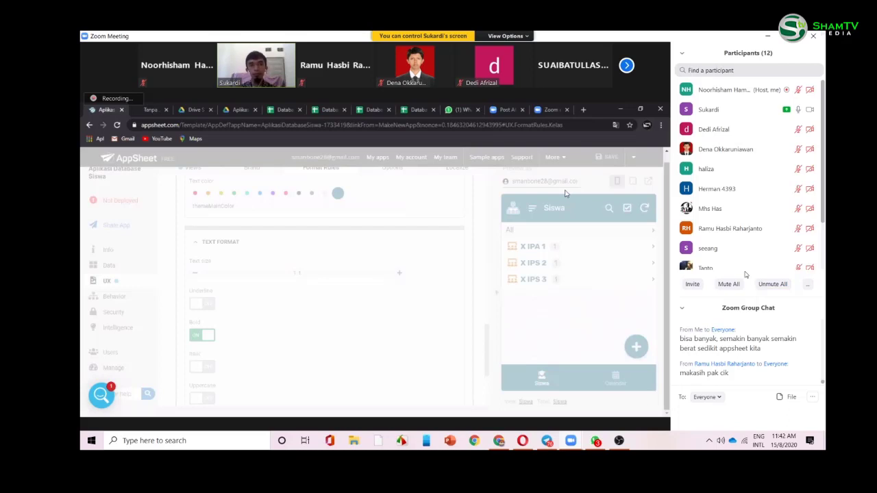
{"action": "mouse_move", "coordinate": [740, 255]}
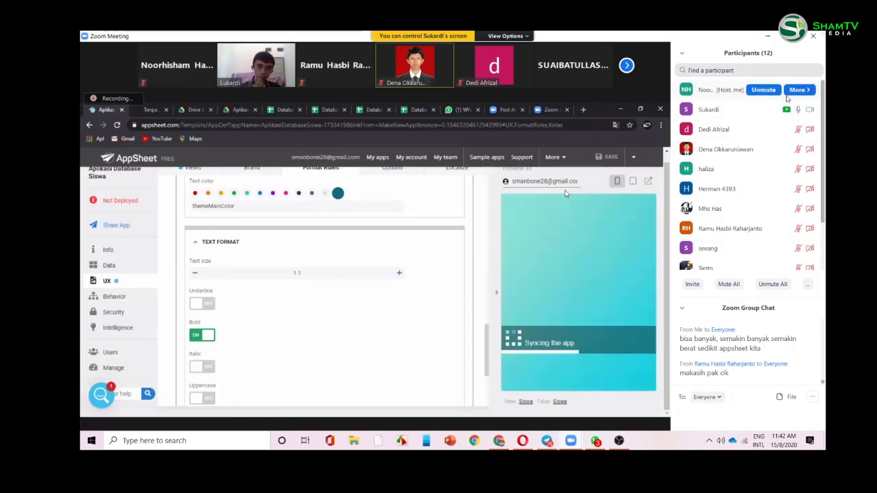
{"action": "left_click", "coordinate": [768, 94]}
{"action": "mouse_move", "coordinate": [757, 176]}
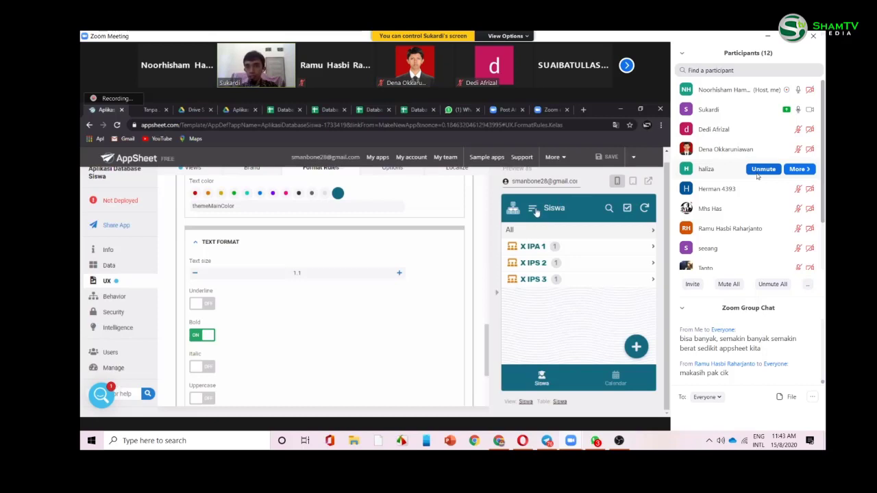
{"action": "left_click", "coordinate": [536, 212]}
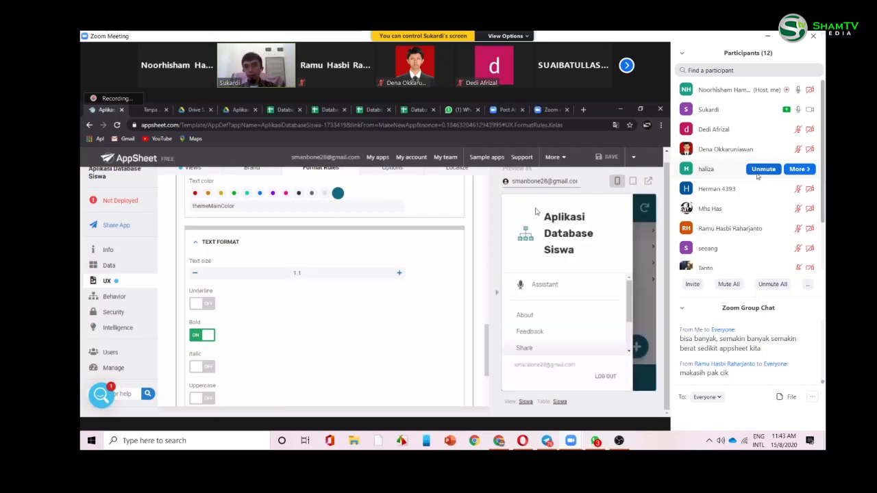
{"action": "left_click", "coordinate": [645, 302]}
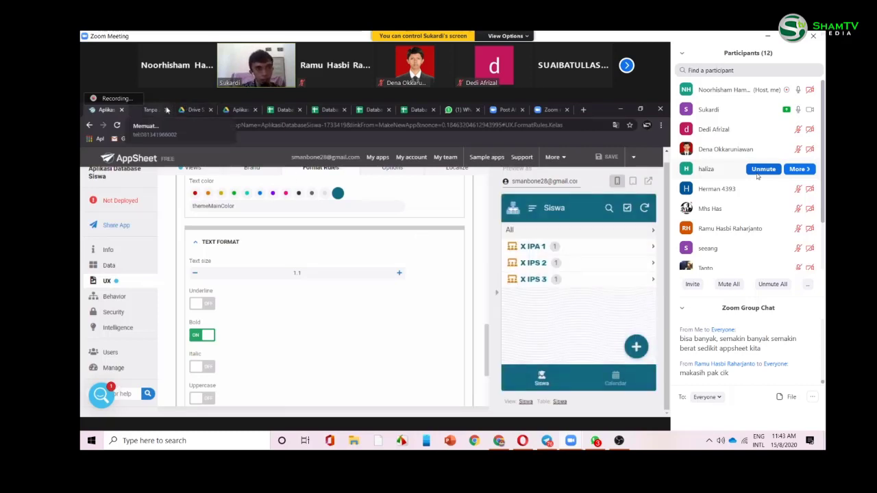
- In Google Drive, open the 'Database Siswa' file inside the 'Aplikasi Database Siswa' folder
{"action": "left_click", "coordinate": [200, 110]}
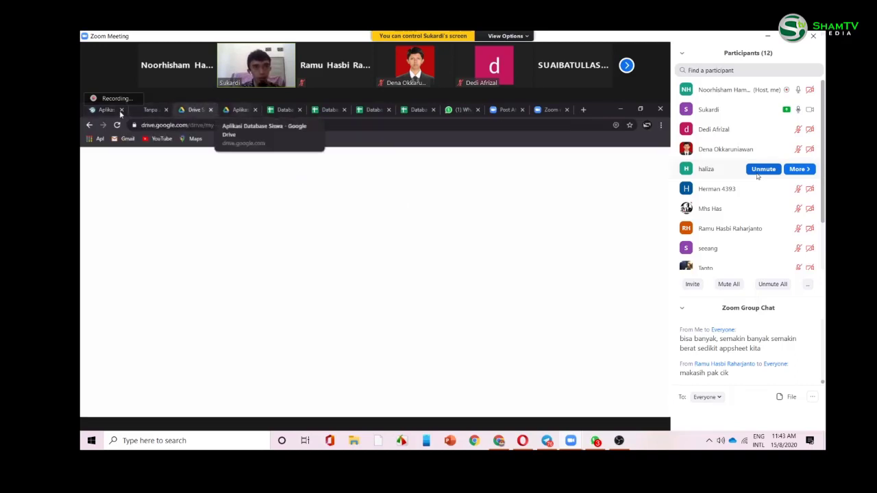
{"action": "left_click", "coordinate": [239, 110]}
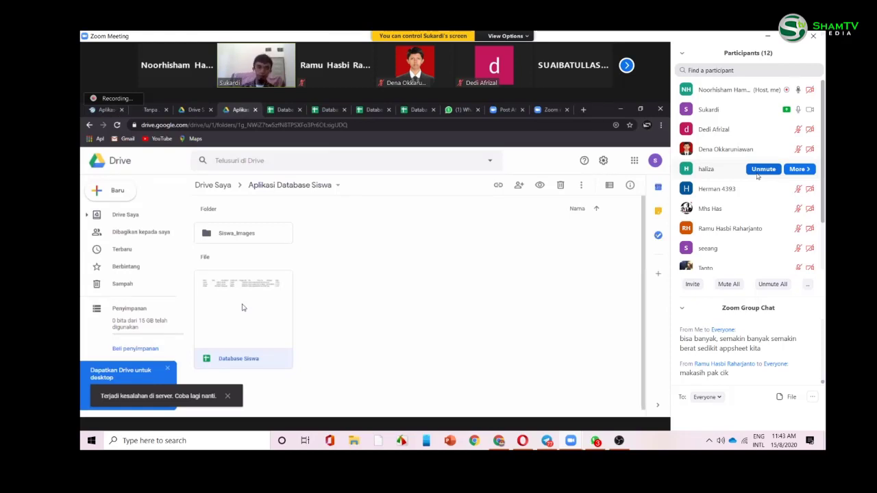
{"action": "double_click", "coordinate": [242, 308]}
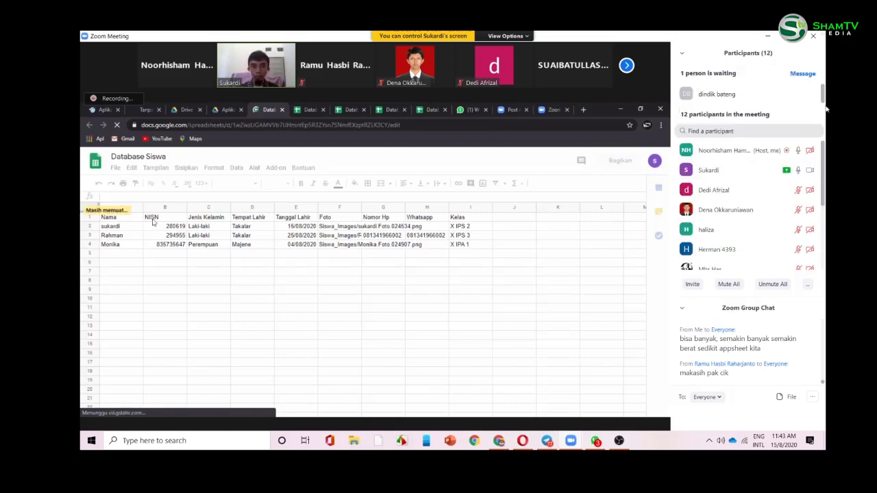
- Admit the waiting meeting participant, check the Siswa sheet cells, then return to AppSheet
{"action": "left_click", "coordinate": [762, 94]}
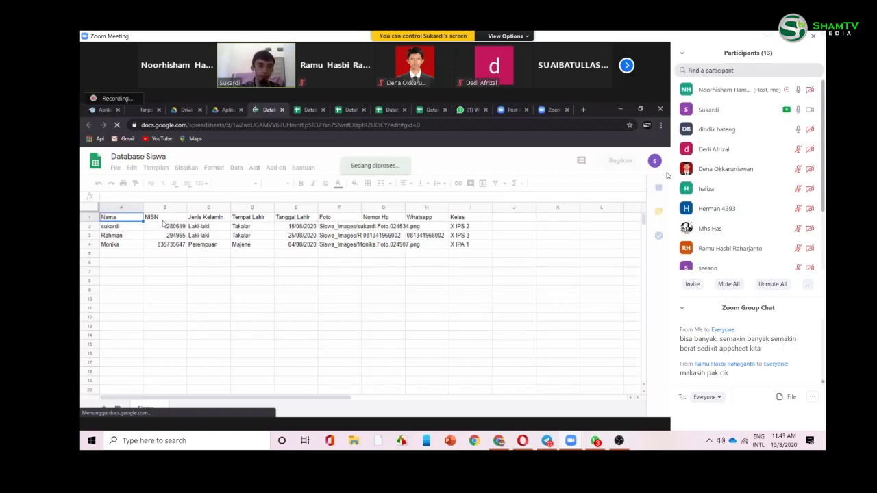
{"action": "left_click", "coordinate": [163, 220]}
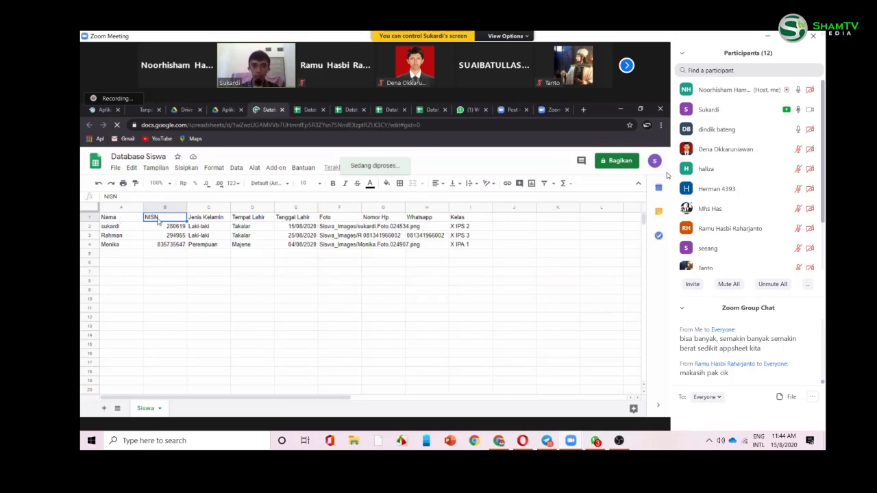
{"action": "left_click", "coordinate": [180, 274]}
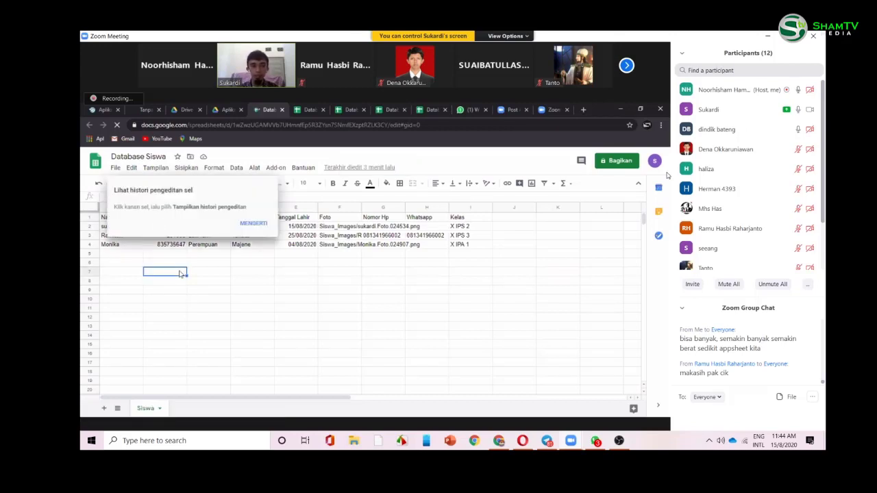
{"action": "left_click", "coordinate": [174, 257]}
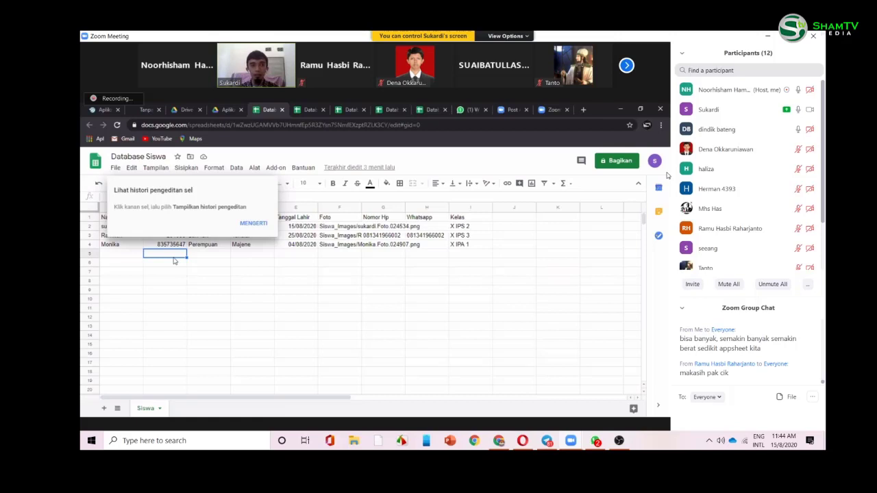
{"action": "left_click", "coordinate": [103, 110]}
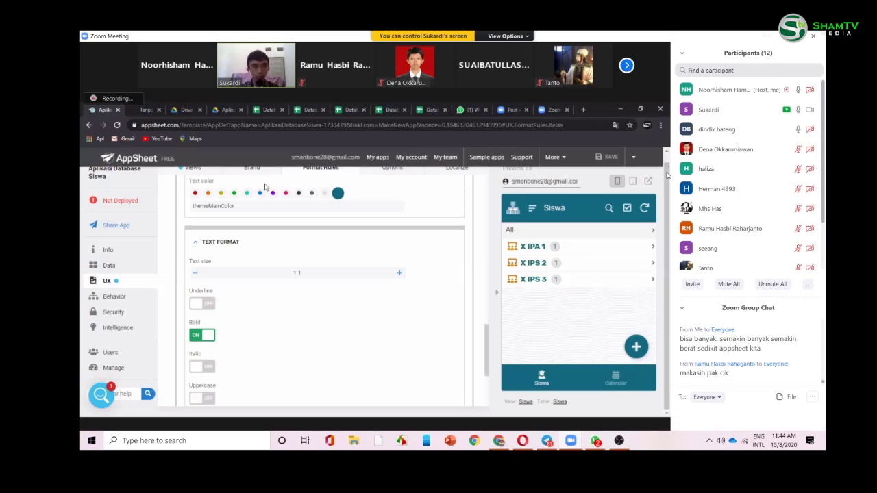
- Show the _Per User Settings columns from the Data section's User Settings tab
{"action": "left_click", "coordinate": [109, 275]}
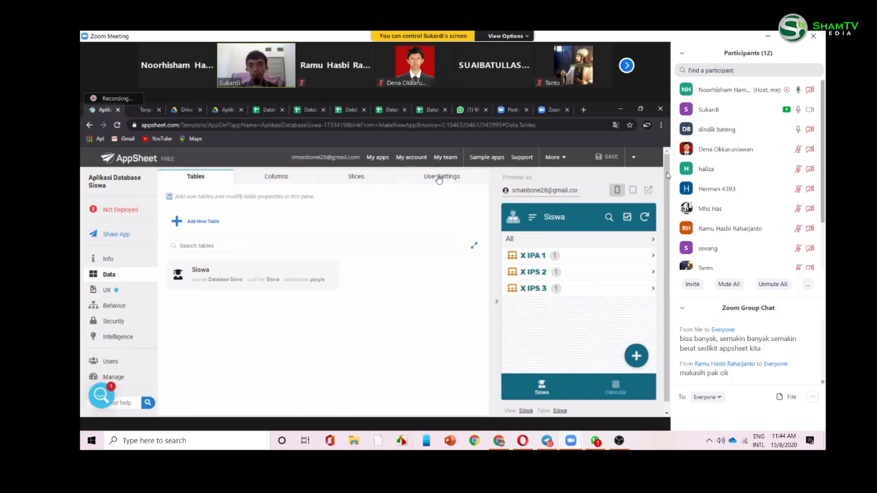
{"action": "left_click", "coordinate": [439, 177]}
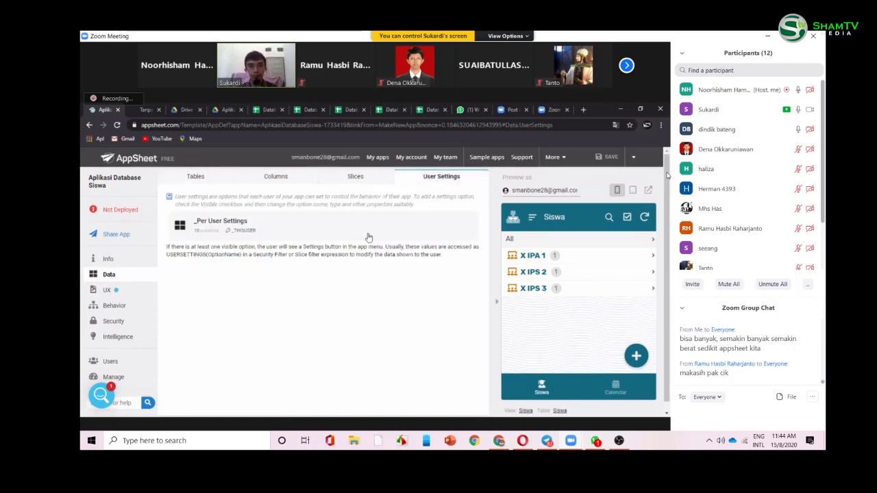
{"action": "left_click", "coordinate": [368, 237]}
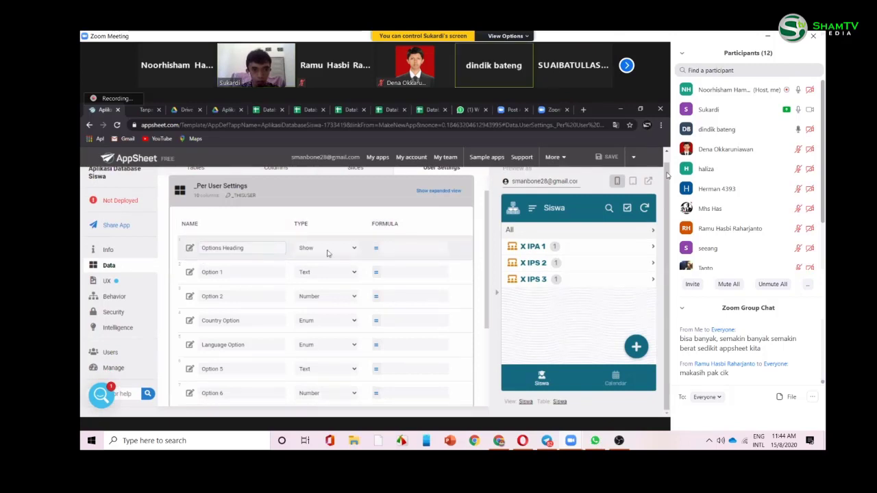
- Set the Options Heading content to 'LOGIN APLIKASI DATA SISWA'
{"action": "left_click", "coordinate": [189, 251]}
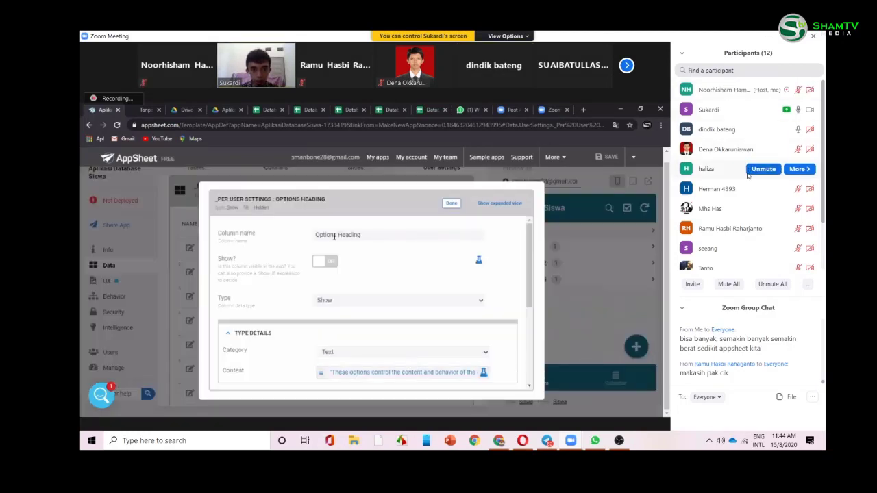
{"action": "left_click", "coordinate": [410, 373]}
{"action": "key", "text": "ctrl+a"}
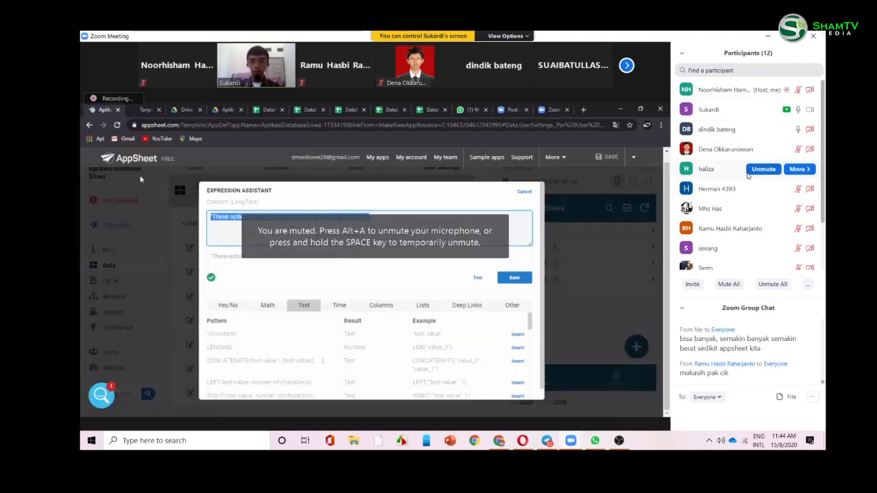
{"action": "type", "text": "1"}
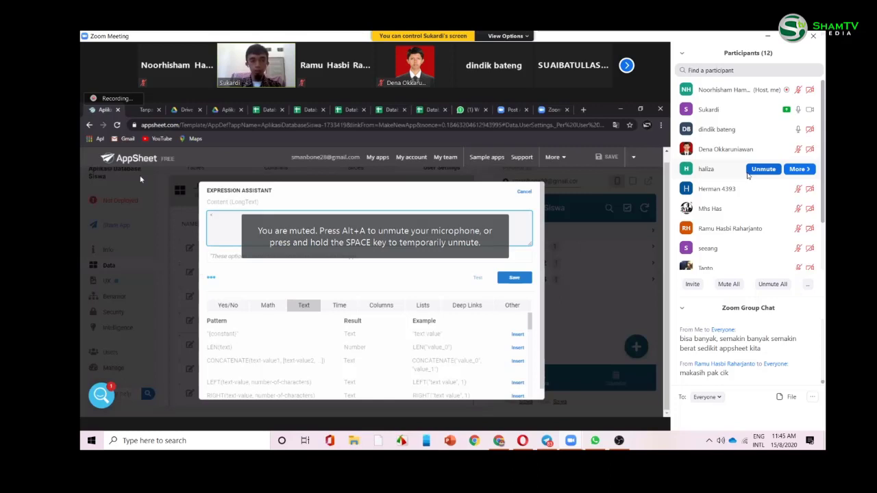
{"action": "type", "text": "LOGIN APLIKS"}
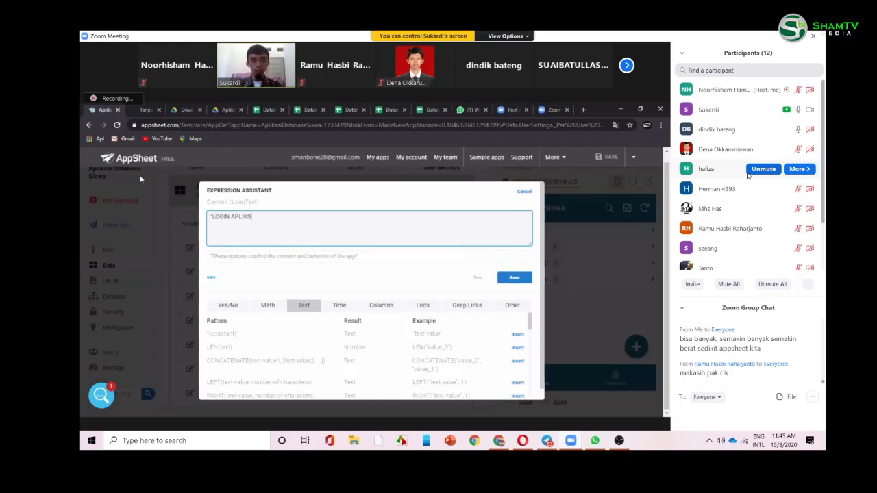
{"action": "key", "text": "BackSpace"}
{"action": "type", "text": "ASI"}
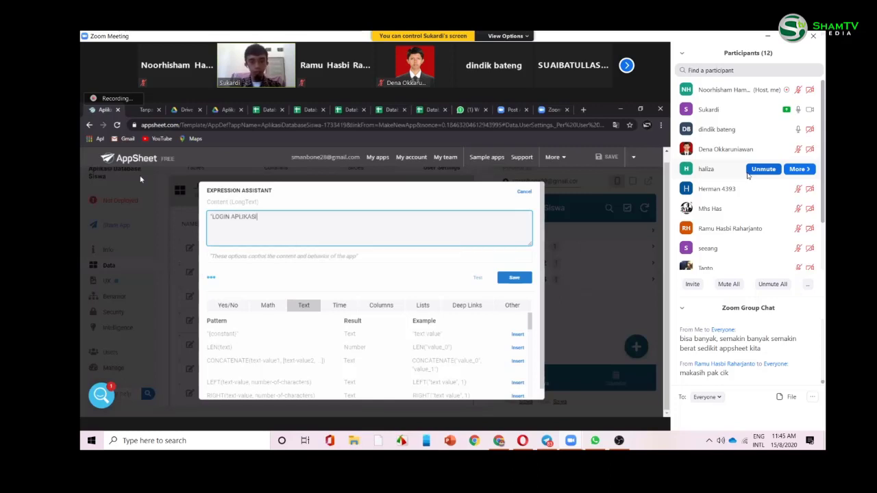
{"action": "type", "text": " DATA"}
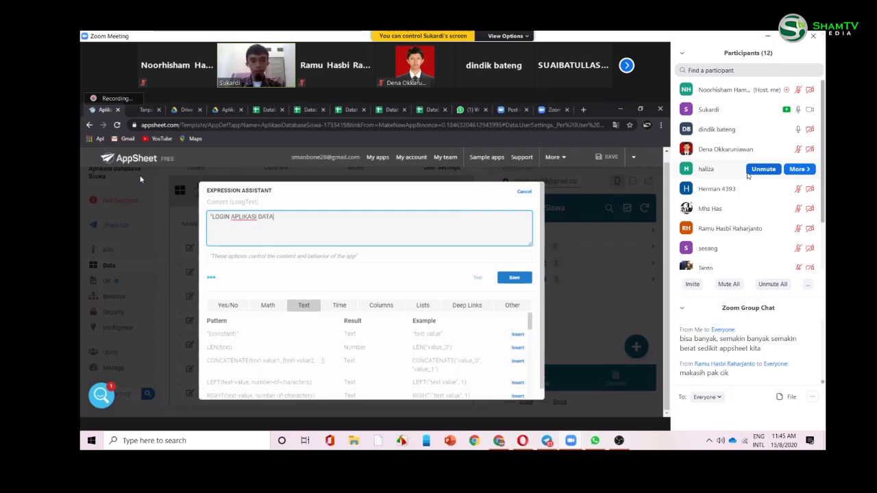
{"action": "type", "text": " SISWA"}
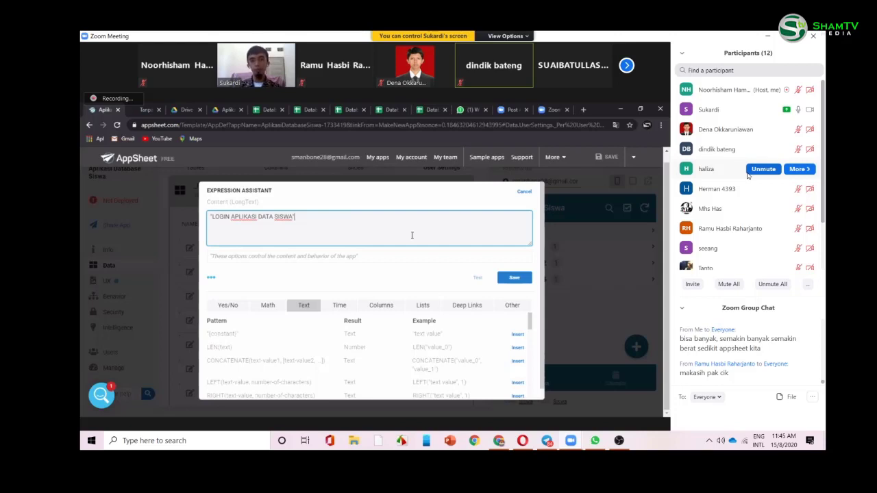
{"action": "left_click", "coordinate": [519, 282]}
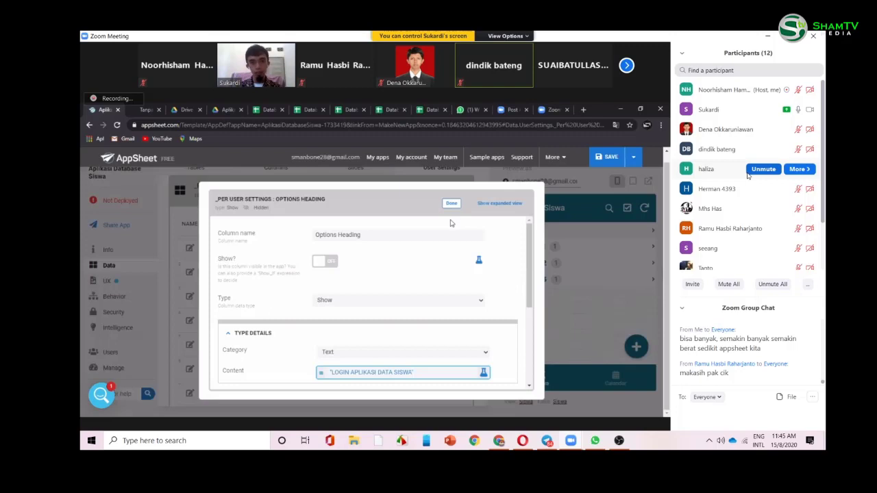
- Turn on Show? for the Options Heading and open its content category list
{"action": "left_click", "coordinate": [326, 262]}
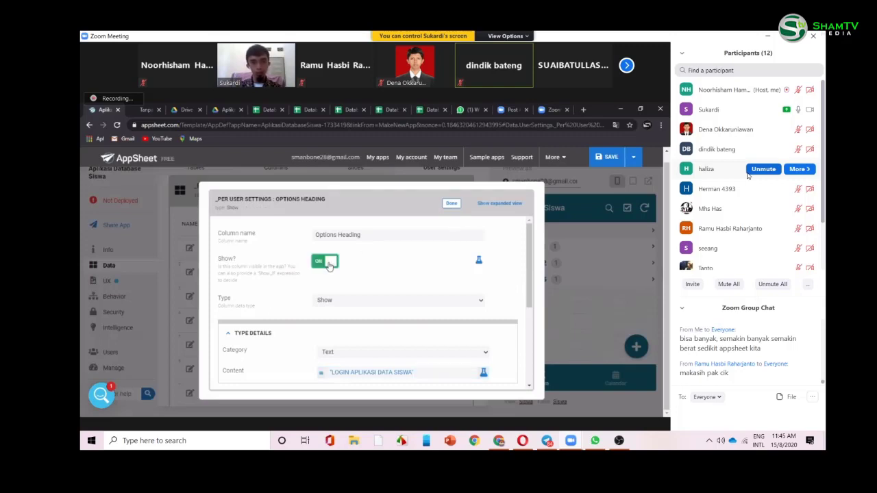
{"action": "left_click", "coordinate": [377, 355]}
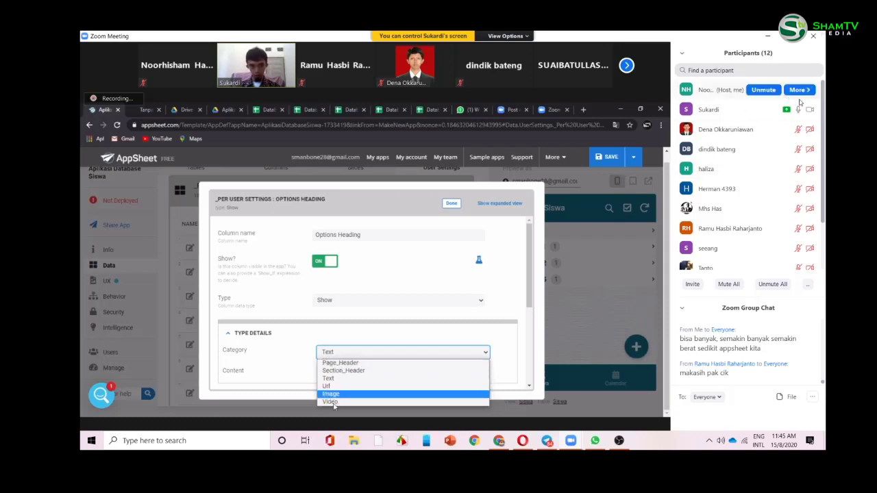
{"action": "left_click", "coordinate": [763, 90]}
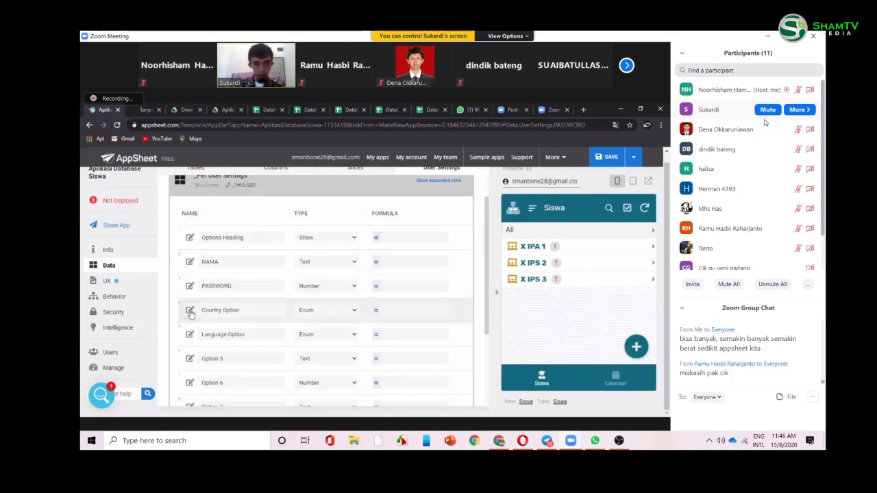
- Switch on SHOW? for the PASSWORD user setting, with the preview collapsed and then restored
{"action": "left_click", "coordinate": [498, 298]}
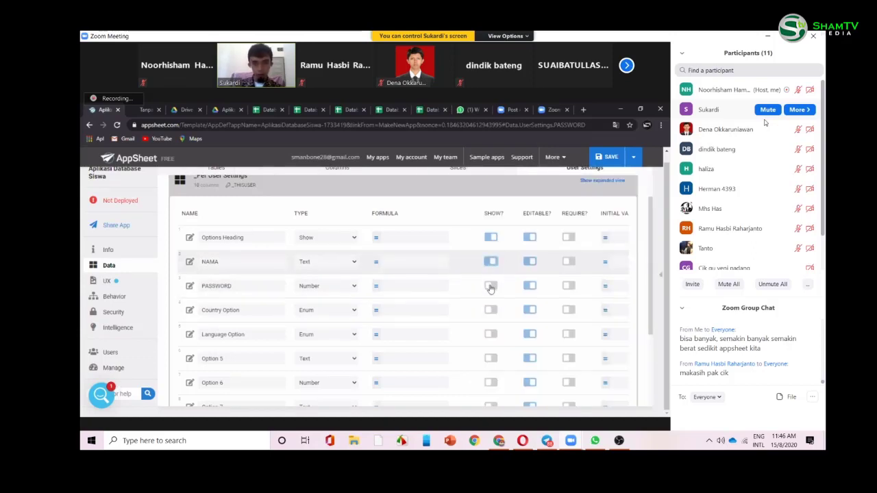
{"action": "left_click", "coordinate": [491, 287]}
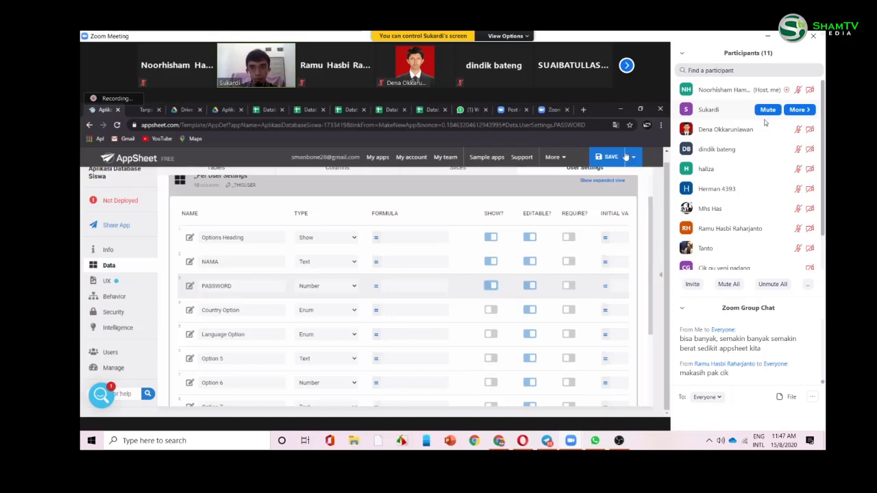
{"action": "left_click", "coordinate": [661, 277]}
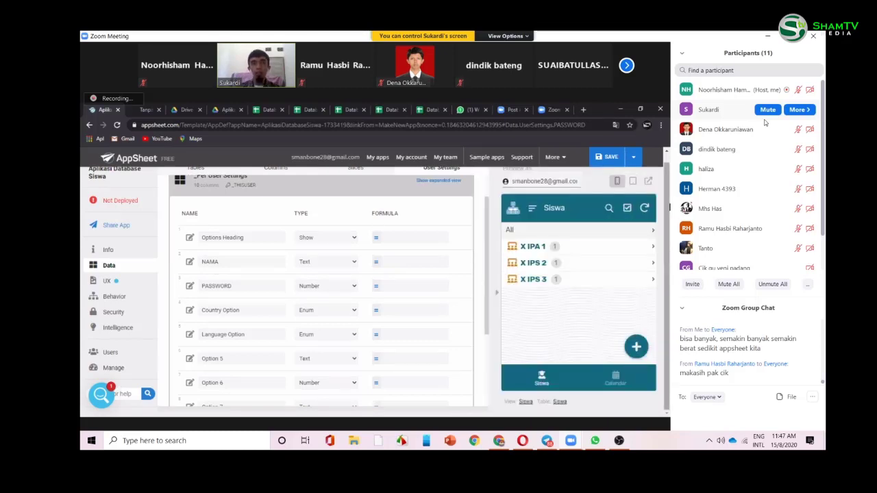
- Create a new slice named 'Data Siswa'
{"action": "left_click", "coordinate": [353, 178]}
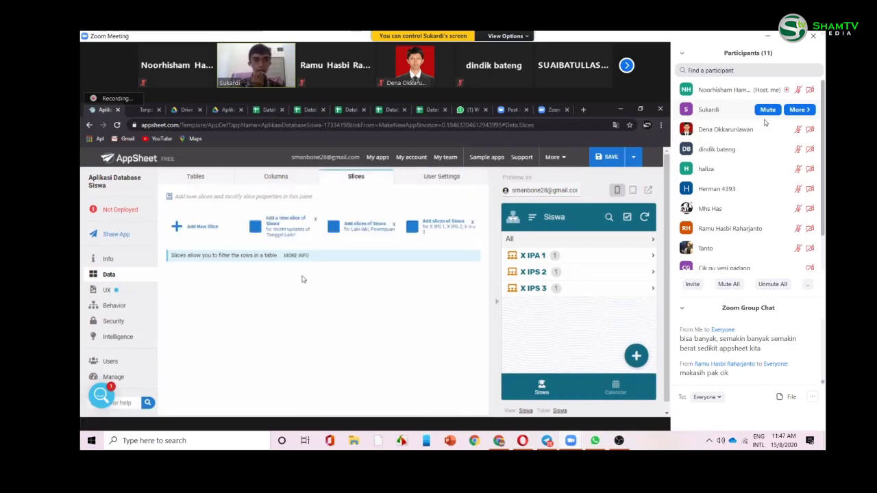
{"action": "left_click", "coordinate": [202, 232]}
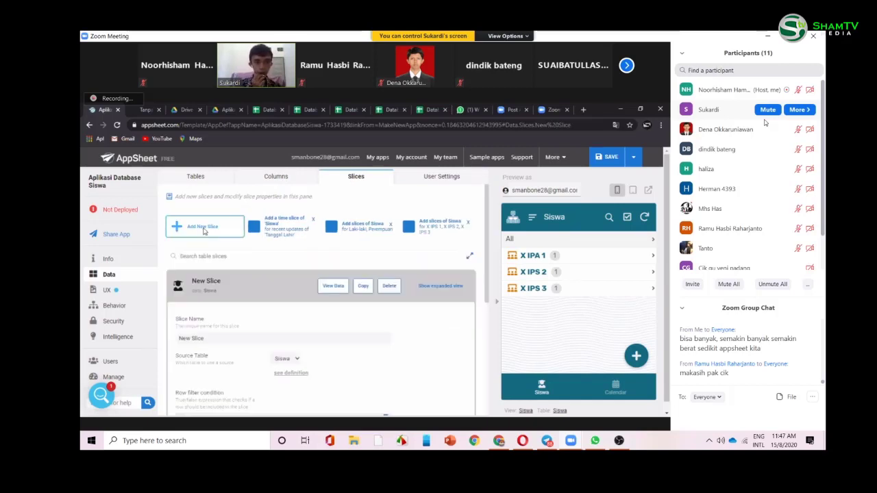
{"action": "left_click", "coordinate": [281, 242]}
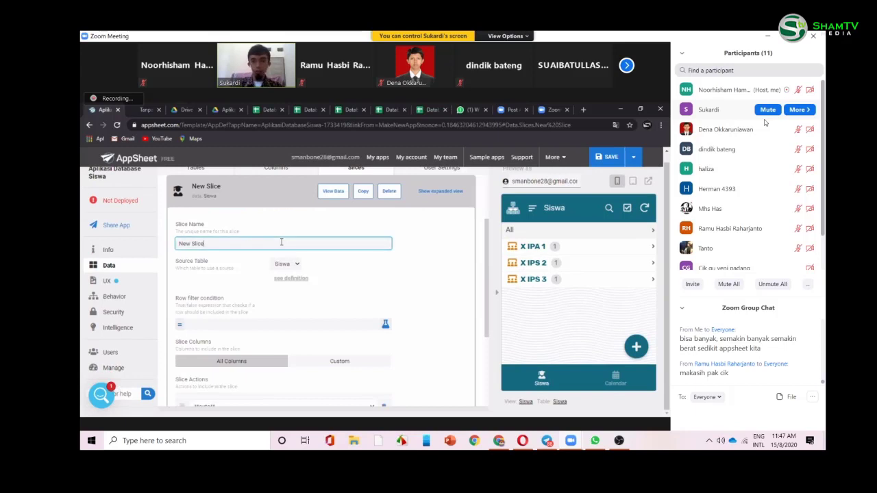
{"action": "key", "text": "BackSpace"}
{"action": "key", "text": "BackSpace"}
{"action": "key", "text": "BackSpace"}
{"action": "key", "text": "BackSpace"}
{"action": "key", "text": "BackSpace"}
{"action": "key", "text": "BackSpace"}
{"action": "key", "text": "BackSpace"}
{"action": "key", "text": "BackSpace"}
{"action": "key", "text": "BackSpace"}
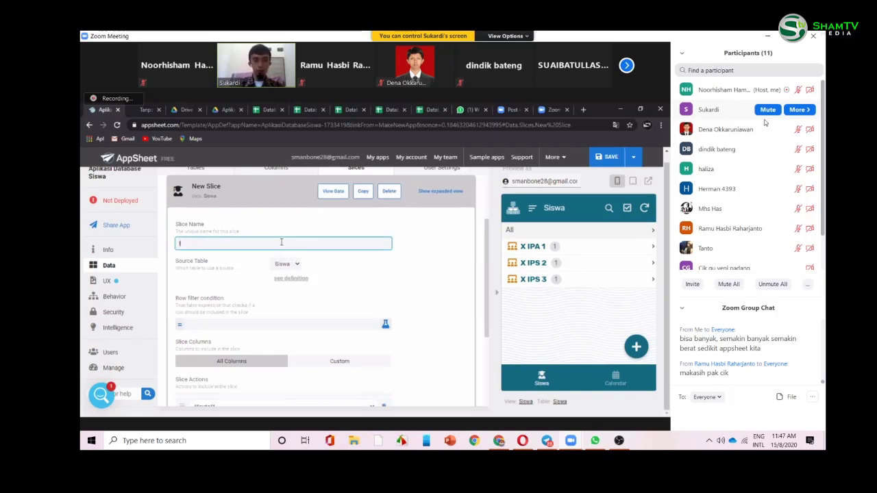
{"action": "type", "text": "logi"}
{"action": "key", "text": "BackSpace"}
{"action": "key", "text": "BackSpace"}
{"action": "key", "text": "BackSpace"}
{"action": "key", "text": "BackSpace"}
{"action": "type", "text": "logi"}
{"action": "key", "text": "BackSpace"}
{"action": "key", "text": "BackSpace"}
{"action": "key", "text": "BackSpace"}
{"action": "key", "text": "BackSpace"}
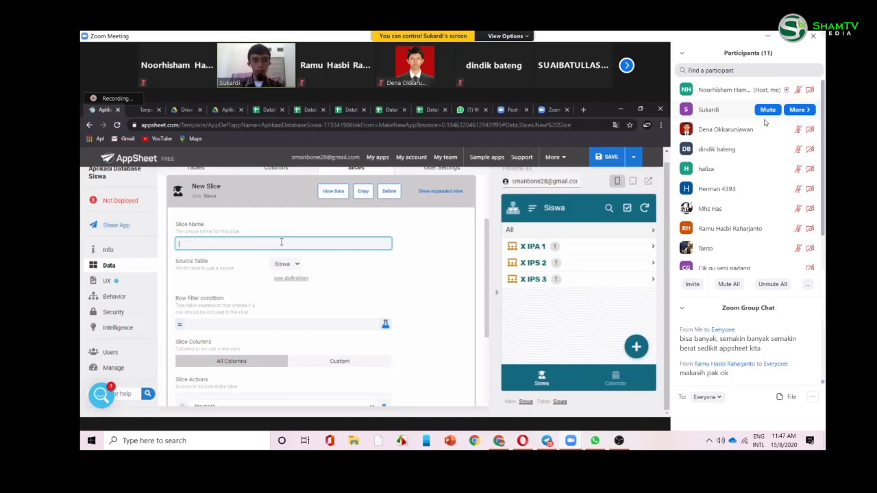
{"action": "type", "text": "Data Siswa"}
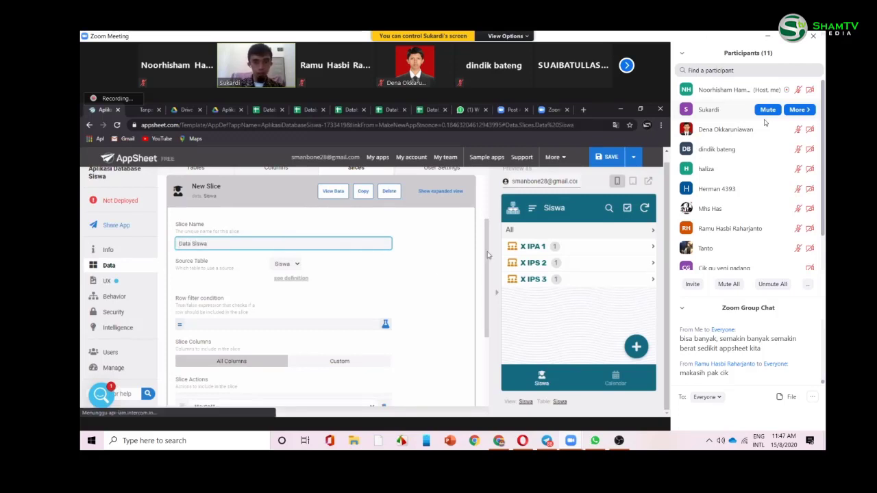
{"action": "scroll", "coordinate": [489, 255], "scroll_direction": "down", "scroll_amount": 1}
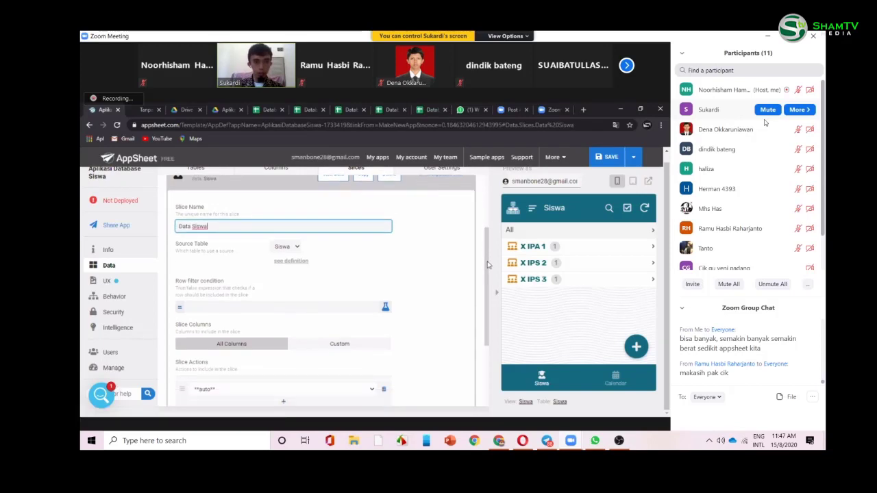
{"action": "scroll", "coordinate": [431, 253], "scroll_direction": "down", "scroll_amount": 1}
{"action": "left_click", "coordinate": [431, 254]}
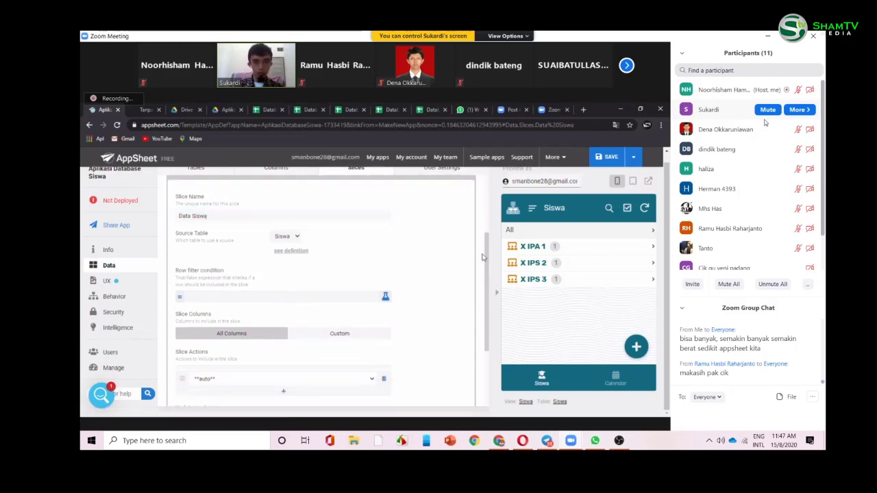
- Untick Deletes in the slice's Update mode and open the Row filter condition editor
{"action": "scroll", "coordinate": [486, 260], "scroll_direction": "down", "scroll_amount": 2}
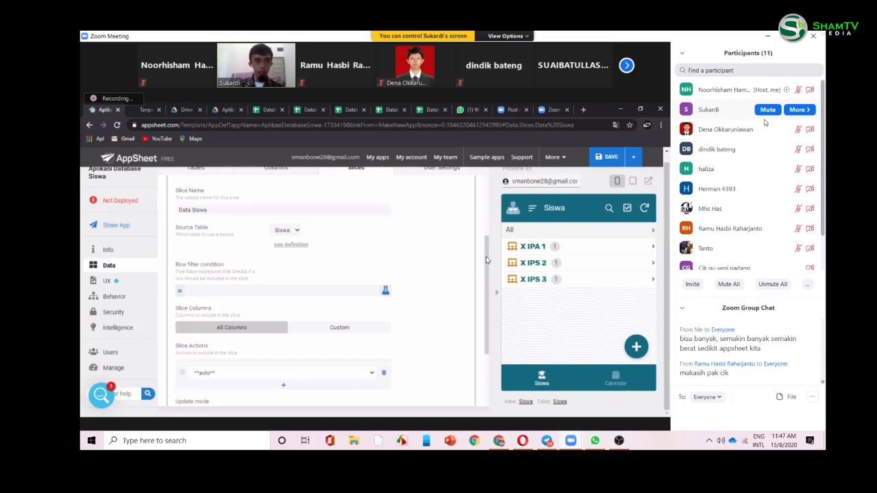
{"action": "scroll", "coordinate": [486, 289], "scroll_direction": "down", "scroll_amount": 2}
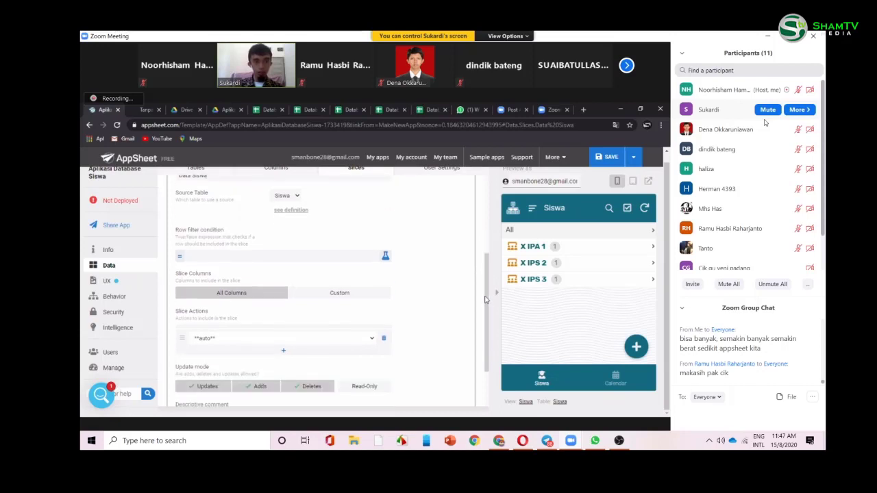
{"action": "scroll", "coordinate": [484, 300], "scroll_direction": "down", "scroll_amount": 3}
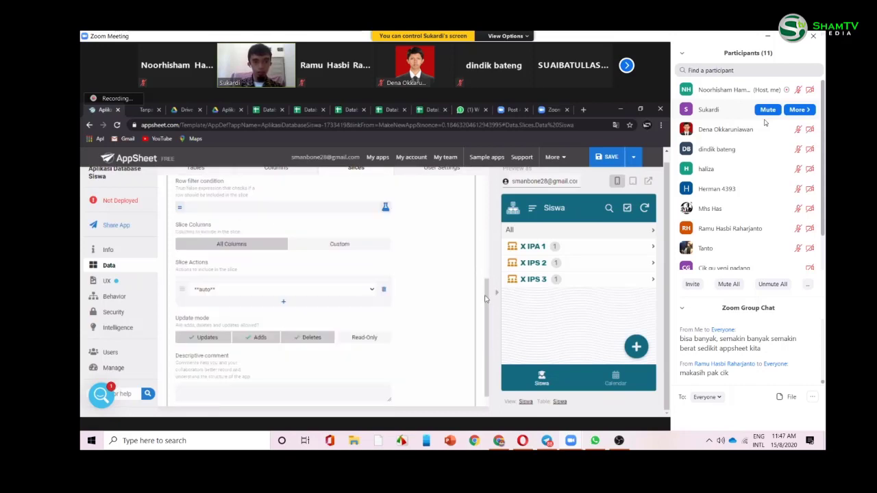
{"action": "scroll", "coordinate": [318, 316], "scroll_direction": "down", "scroll_amount": 1}
{"action": "left_click", "coordinate": [307, 331]}
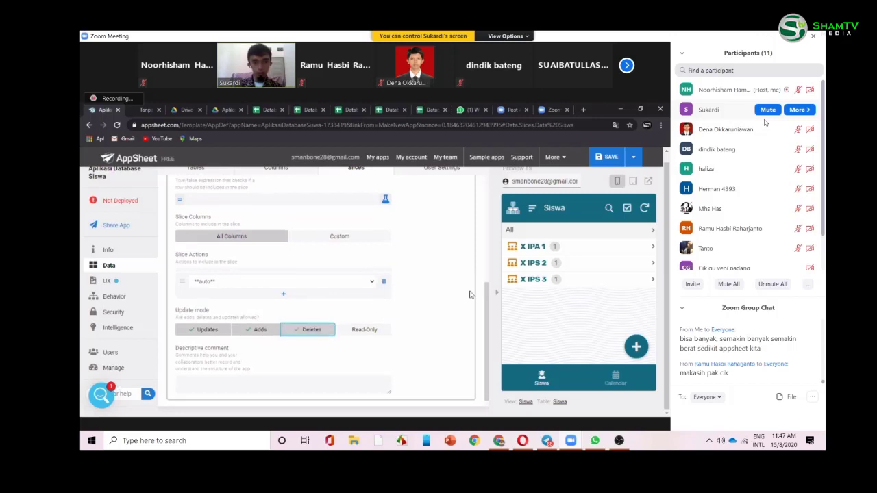
{"action": "scroll", "coordinate": [488, 272], "scroll_direction": "up", "scroll_amount": 2}
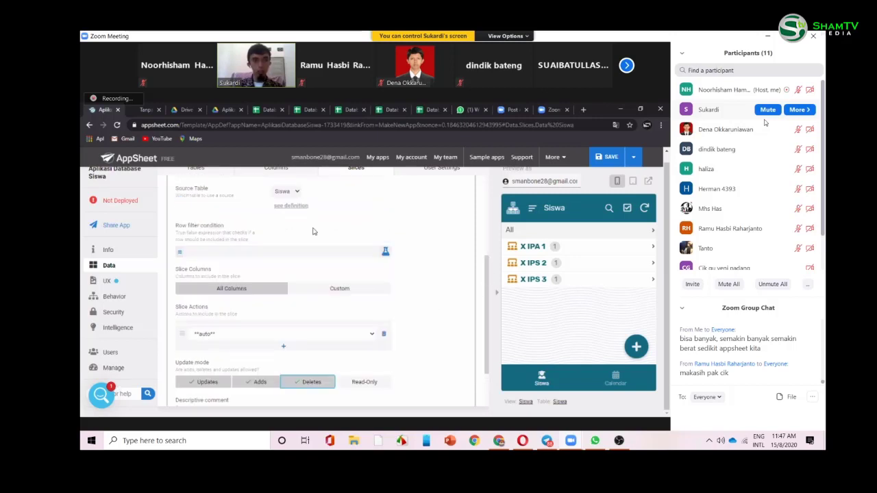
{"action": "left_click", "coordinate": [296, 251]}
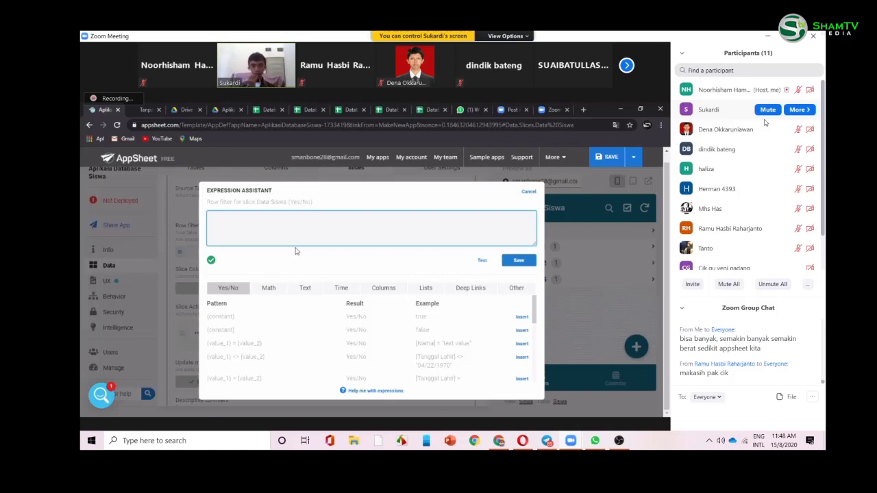
- Begin the row filter expression as and([Nama]= in the Expression Assistant
{"action": "left_click", "coordinate": [268, 290]}
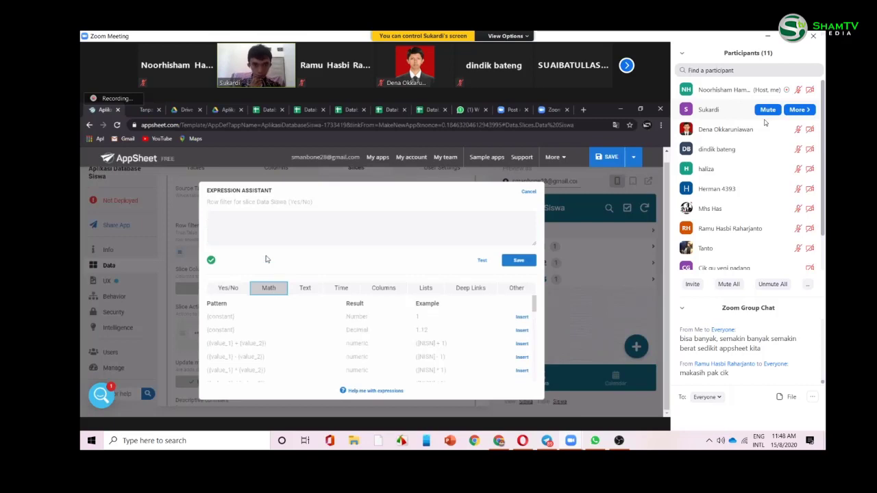
{"action": "left_click", "coordinate": [264, 232]}
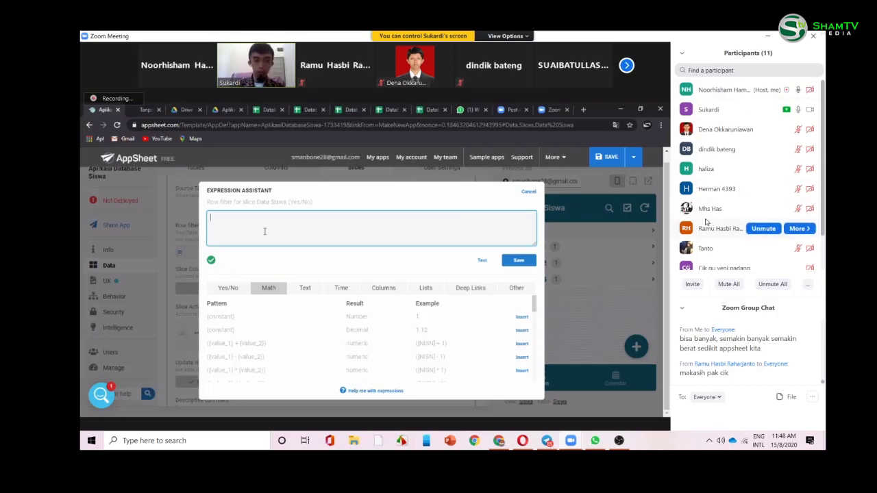
{"action": "type", "text": "and"}
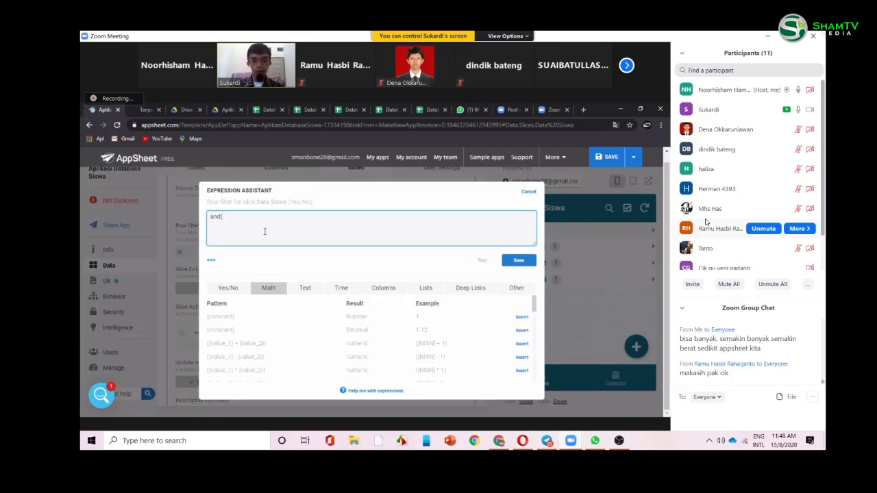
{"action": "type", "text": "("}
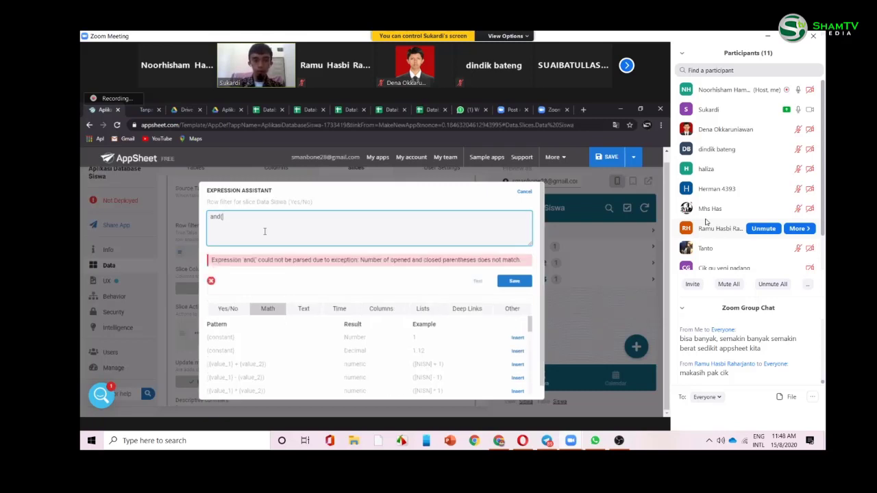
{"action": "type", "text": ")"}
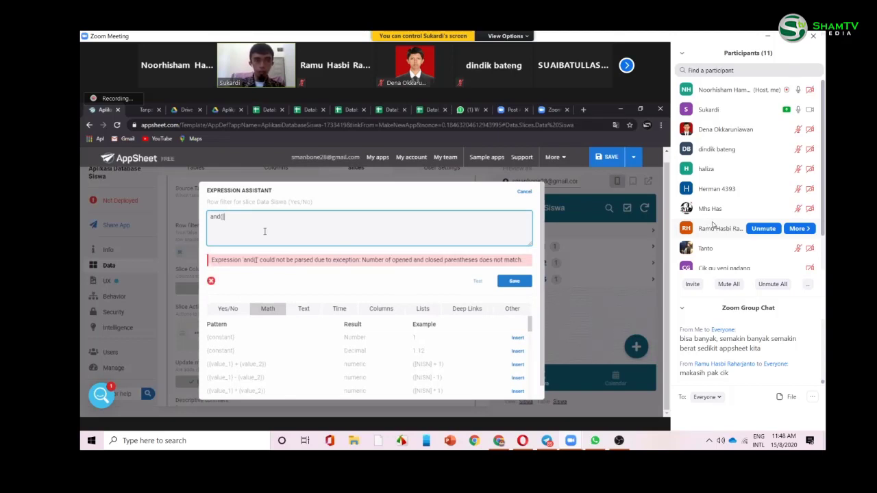
{"action": "type", "text": "Nama"}
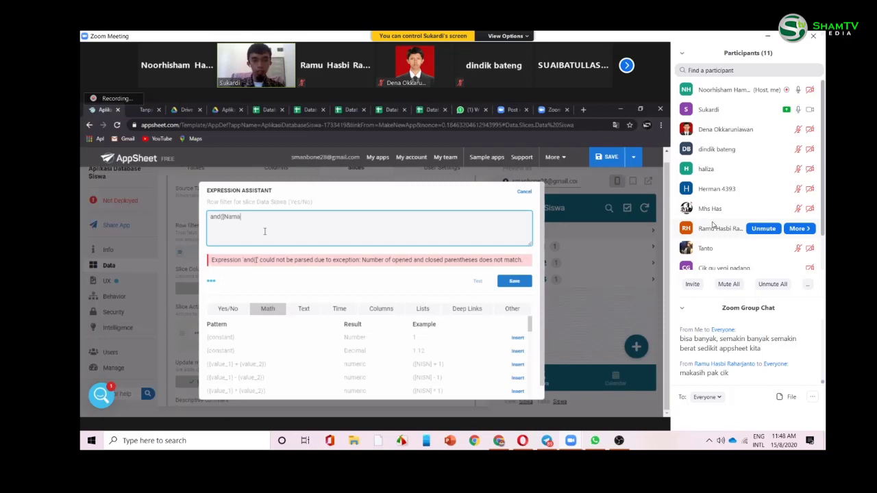
{"action": "type", "text": "]"}
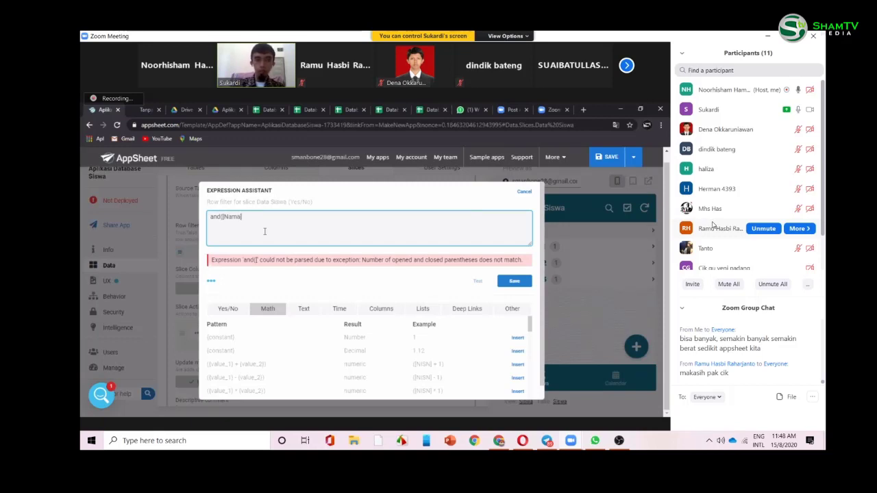
{"action": "type", "text": "="}
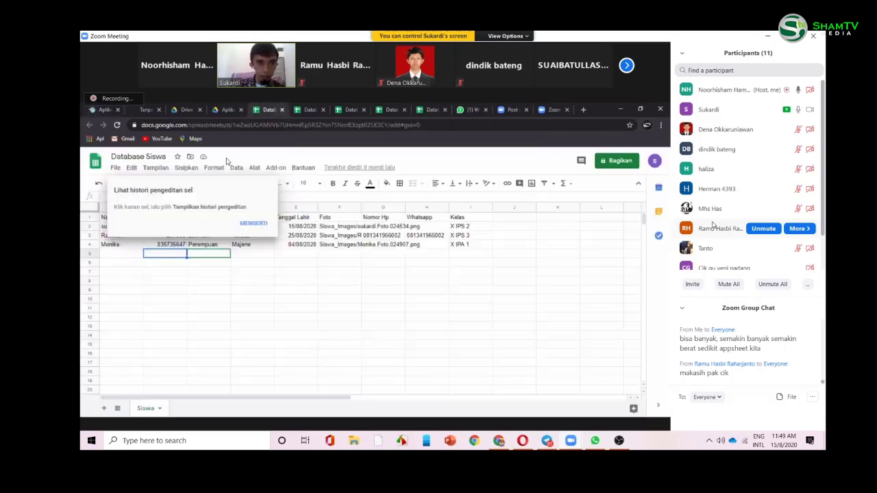
- Dismiss the edit-history tip with MENGERTI and select cell A1 to check the Nama header
{"action": "left_click", "coordinate": [227, 301]}
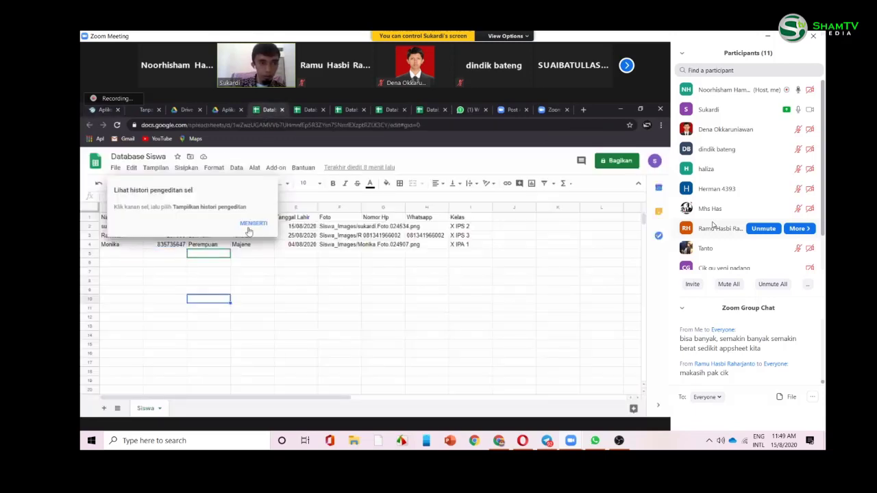
{"action": "left_click", "coordinate": [252, 224]}
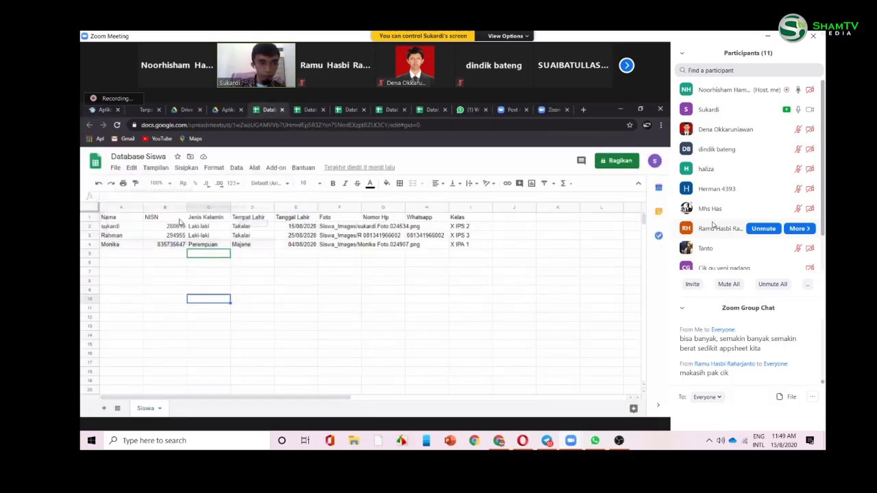
{"action": "left_click", "coordinate": [125, 219]}
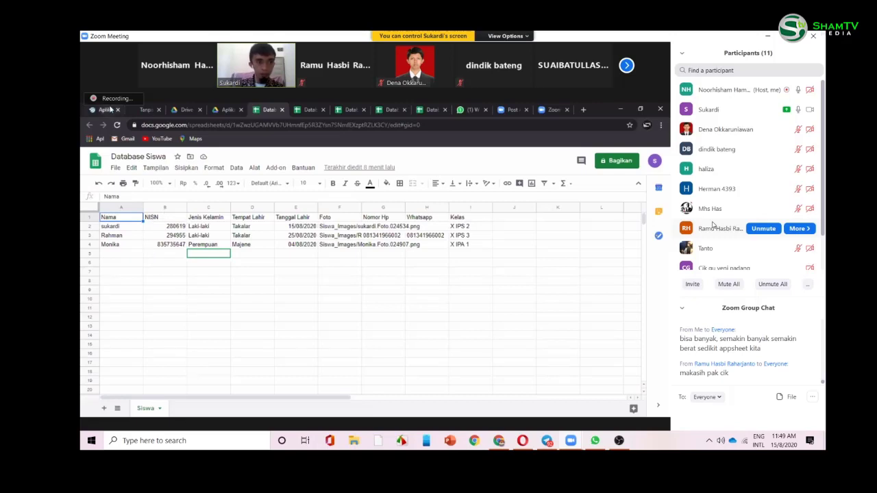
- Continue the Data Siswa row filter so it reads and([Nama]=Usersettings(Nama),[NISN]=Usersettings(
{"action": "key", "text": "ctrl+1"}
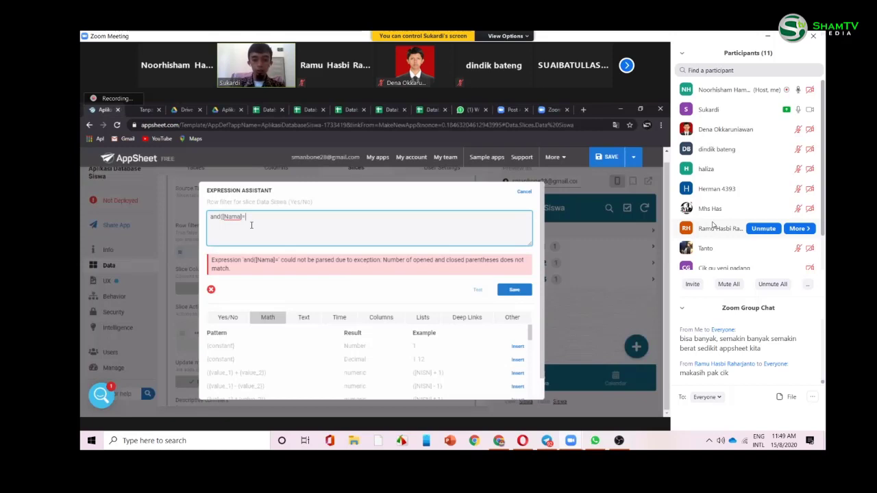
{"action": "type", "text": "User"}
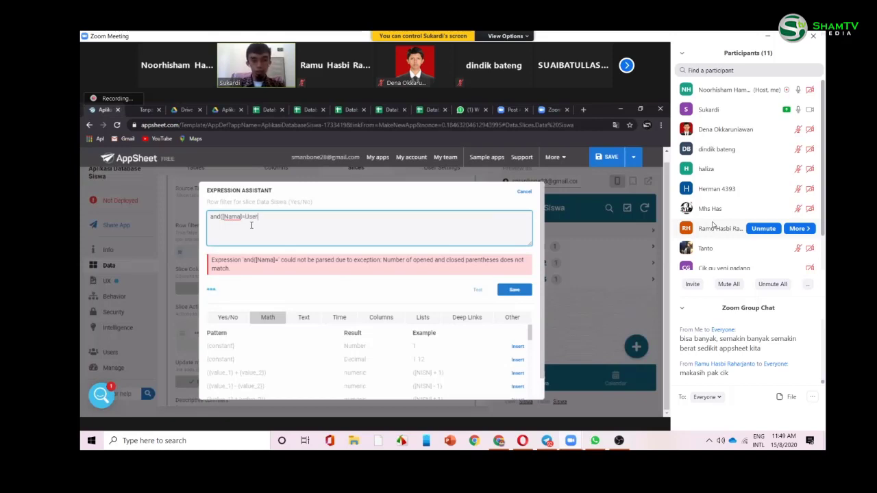
{"action": "type", "text": "setting"}
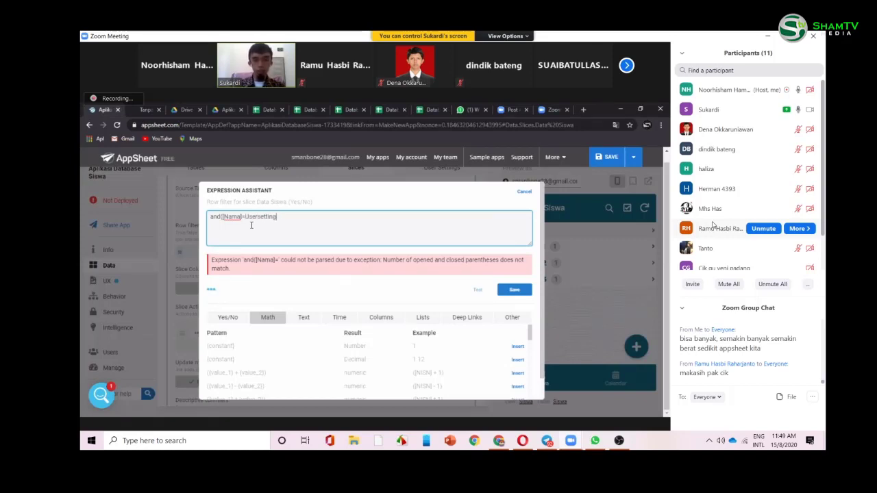
{"action": "type", "text": "s"}
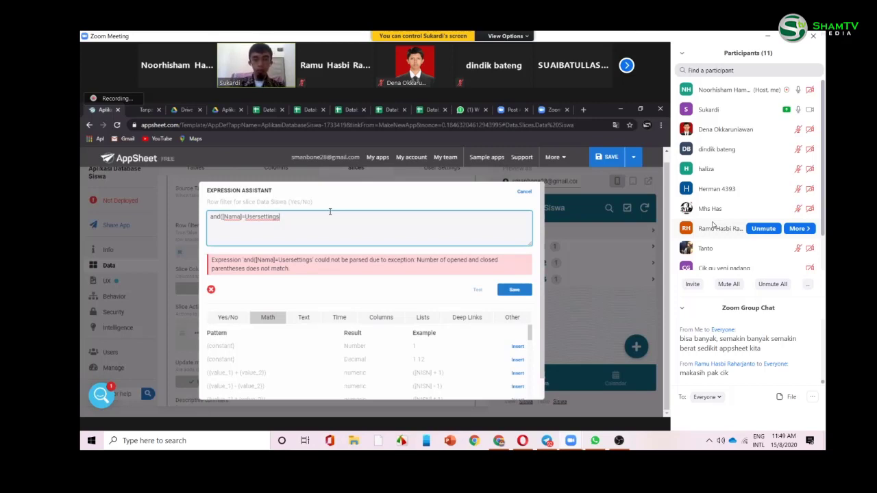
{"action": "type", "text": ")"}
{"action": "type", "text": "Nama))"}
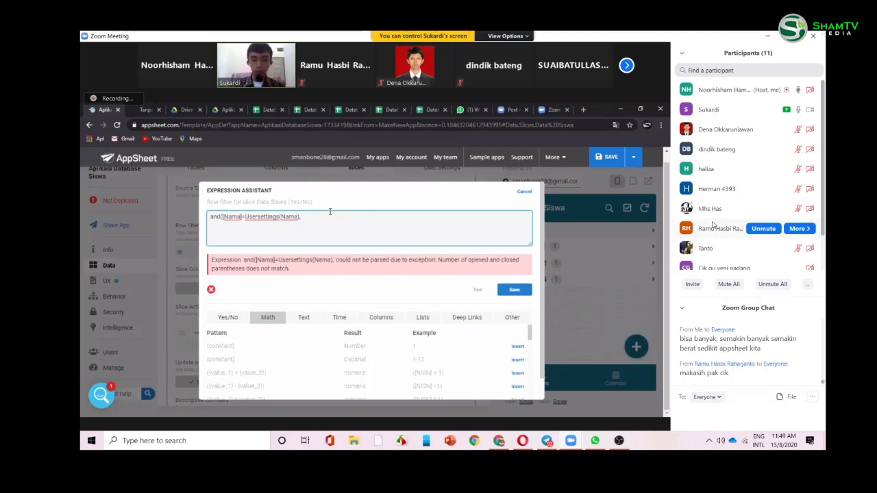
{"action": "type", "text": "),["}
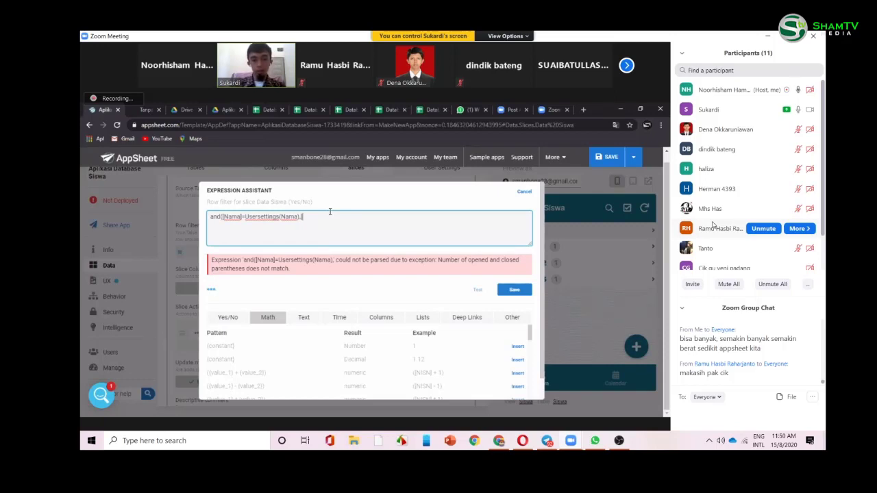
{"action": "type", "text": "NISN]"}
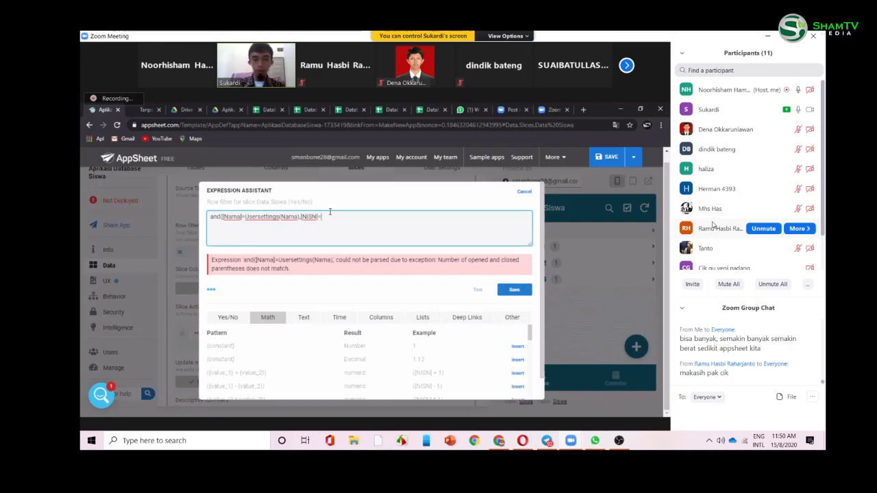
{"action": "type", "text": "=User"}
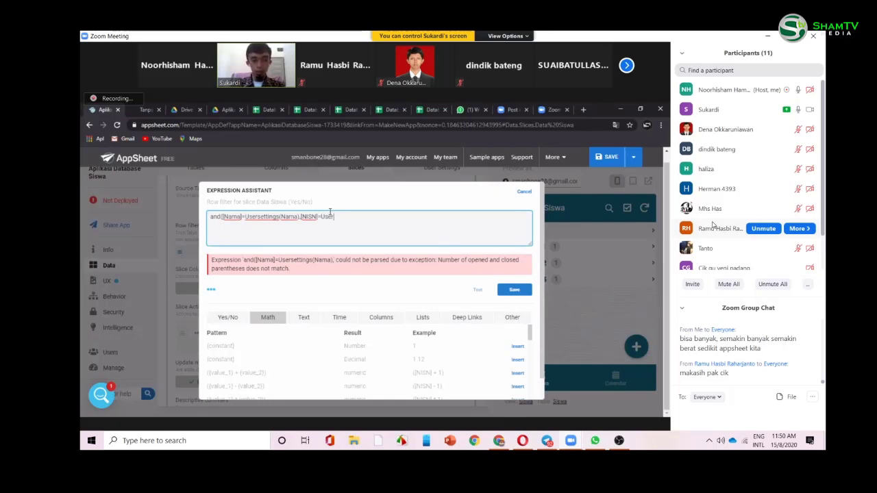
{"action": "type", "text": "settings("}
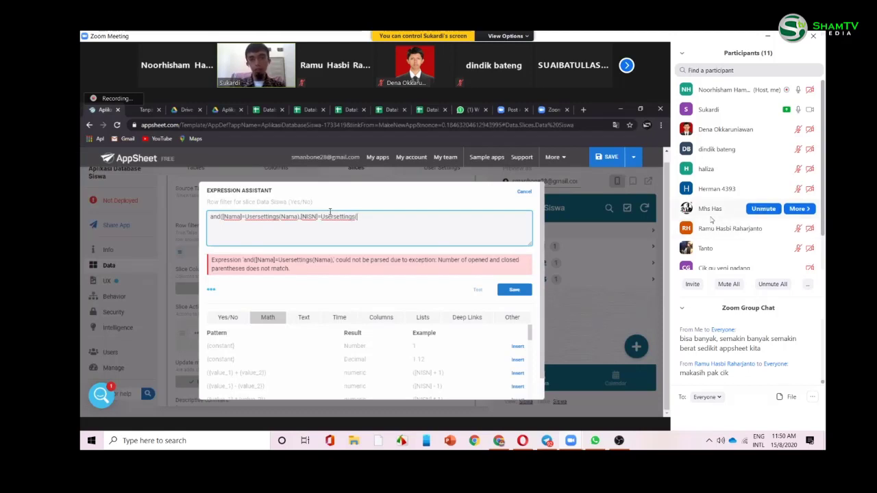